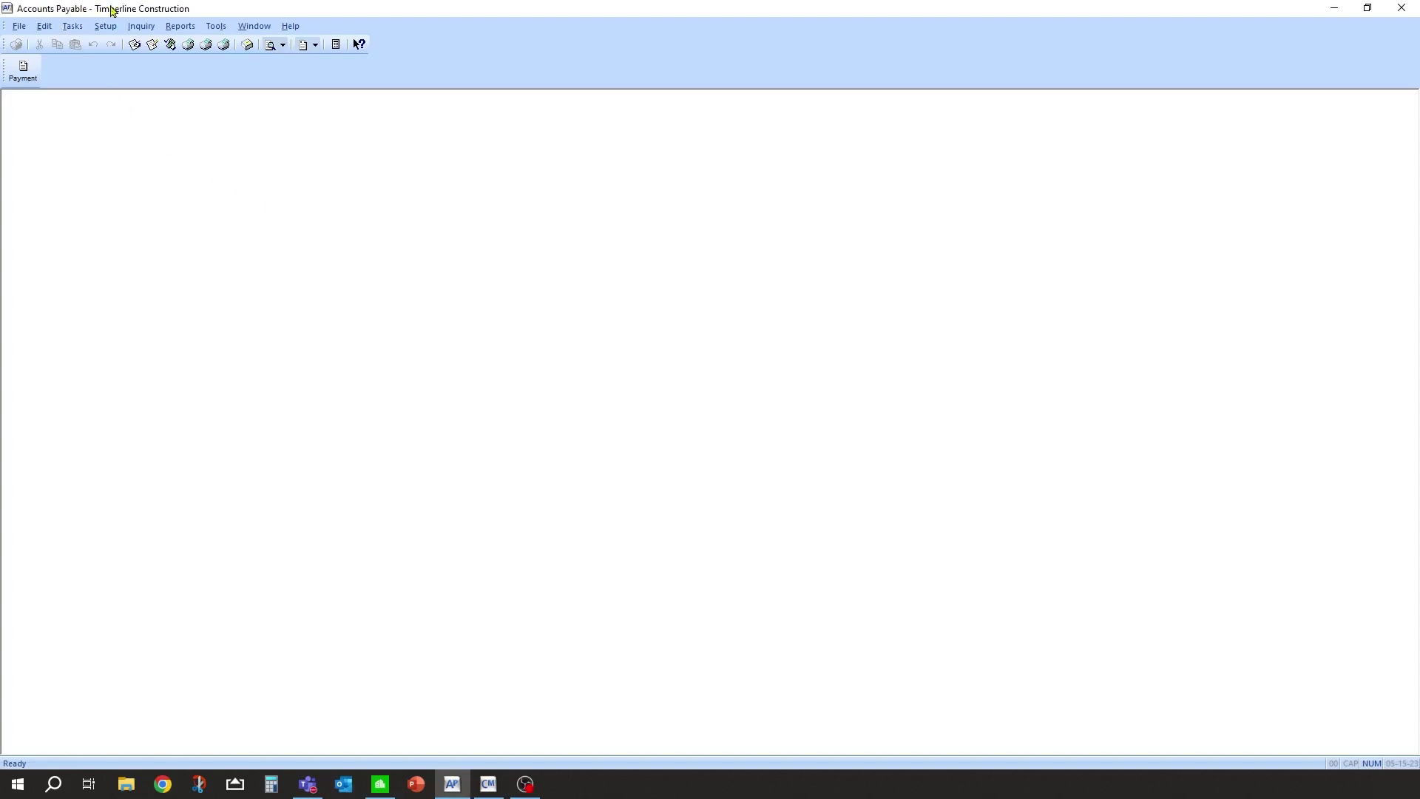
# Open the Distribution Settings within the invoice settings of the company's AP Settings
pyautogui.click(20, 27)
pyautogui.moveTo(54, 84)
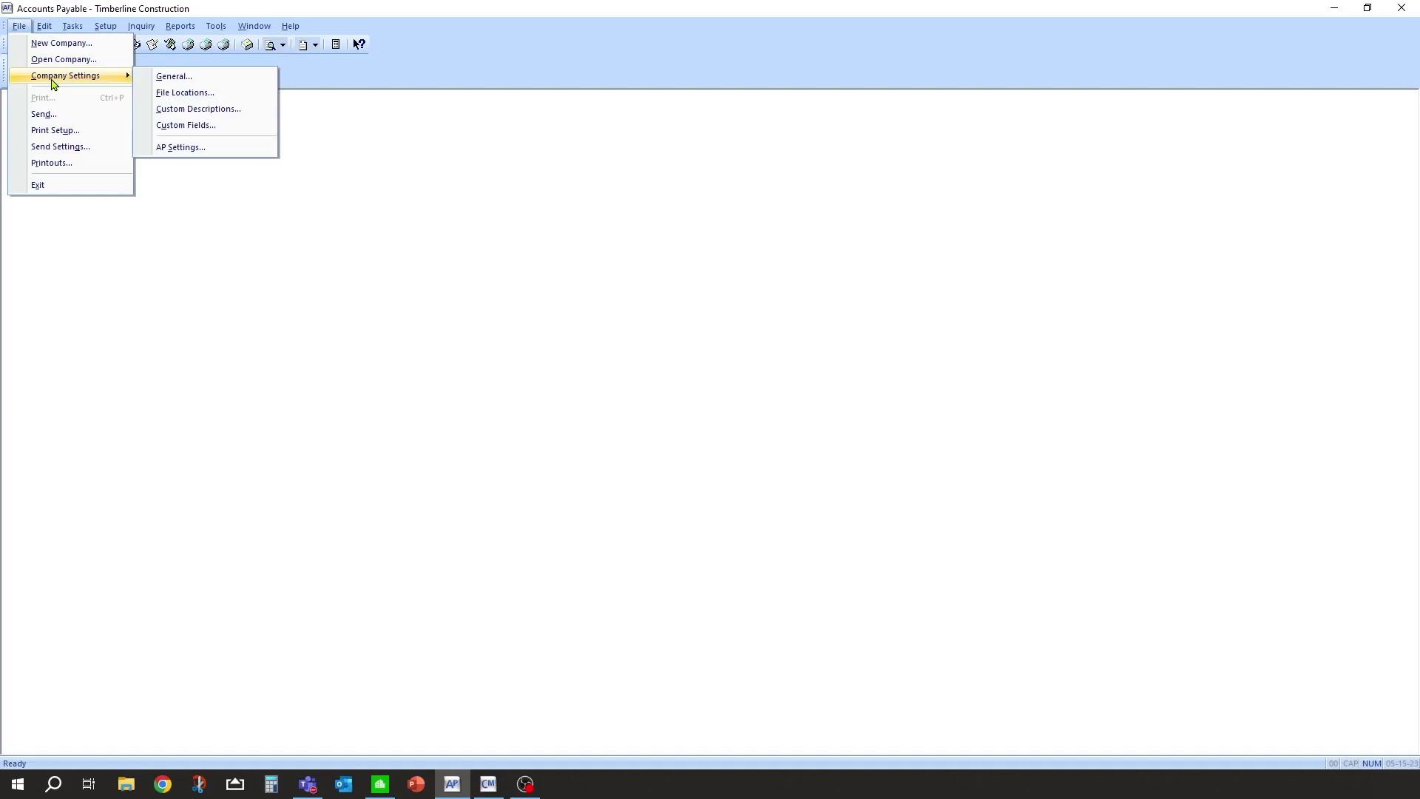
pyautogui.click(20, 26)
pyautogui.click(20, 26)
pyautogui.moveTo(65, 77)
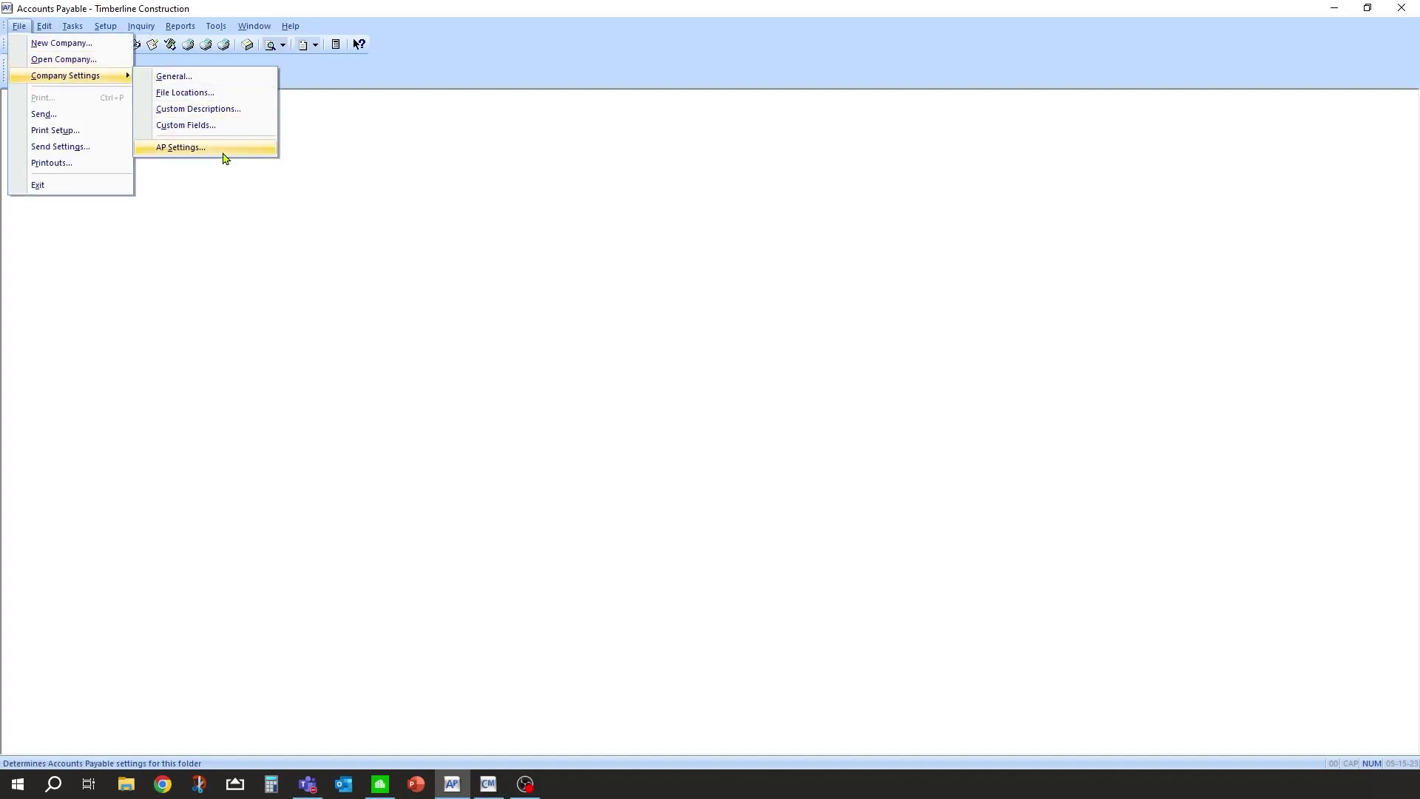
pyautogui.click(223, 155)
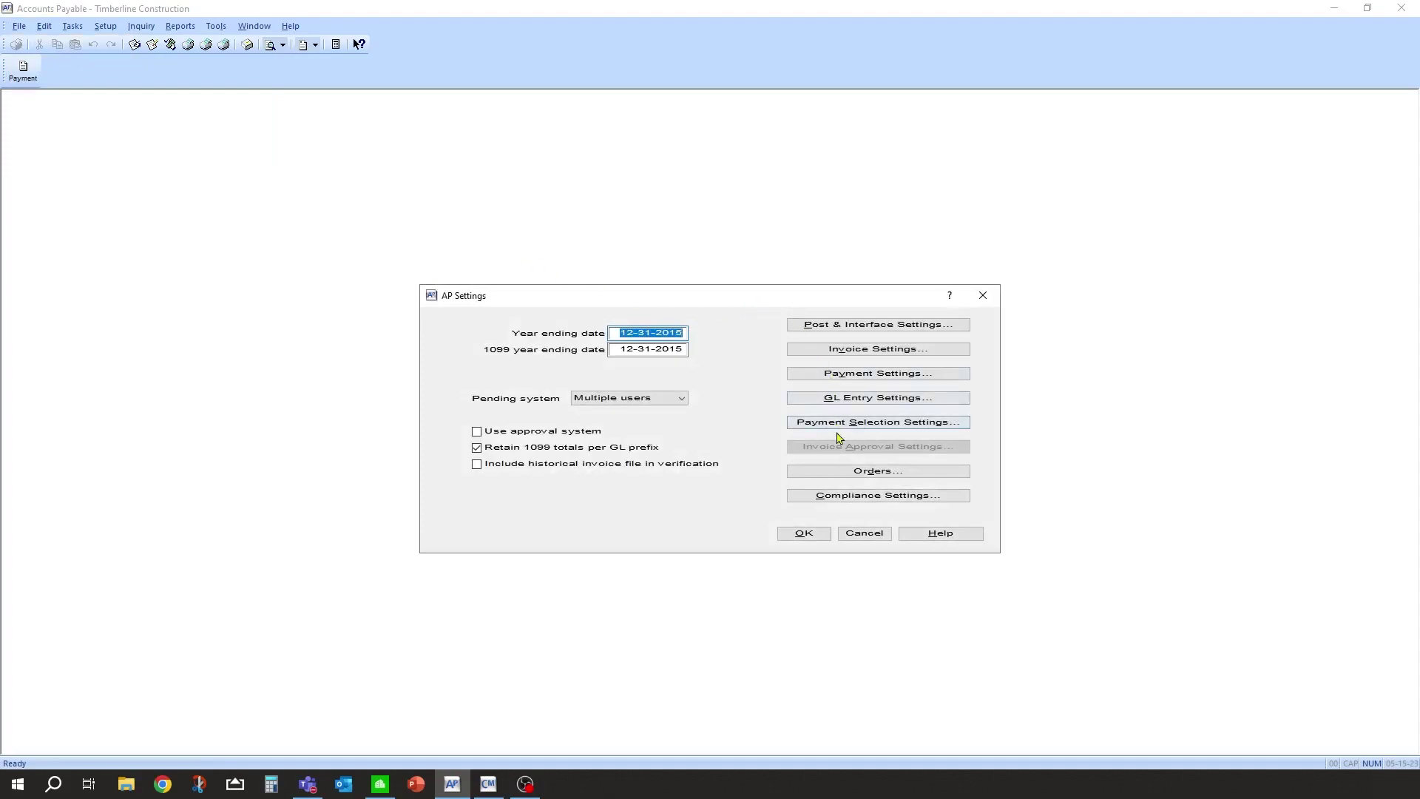
pyautogui.click(875, 355)
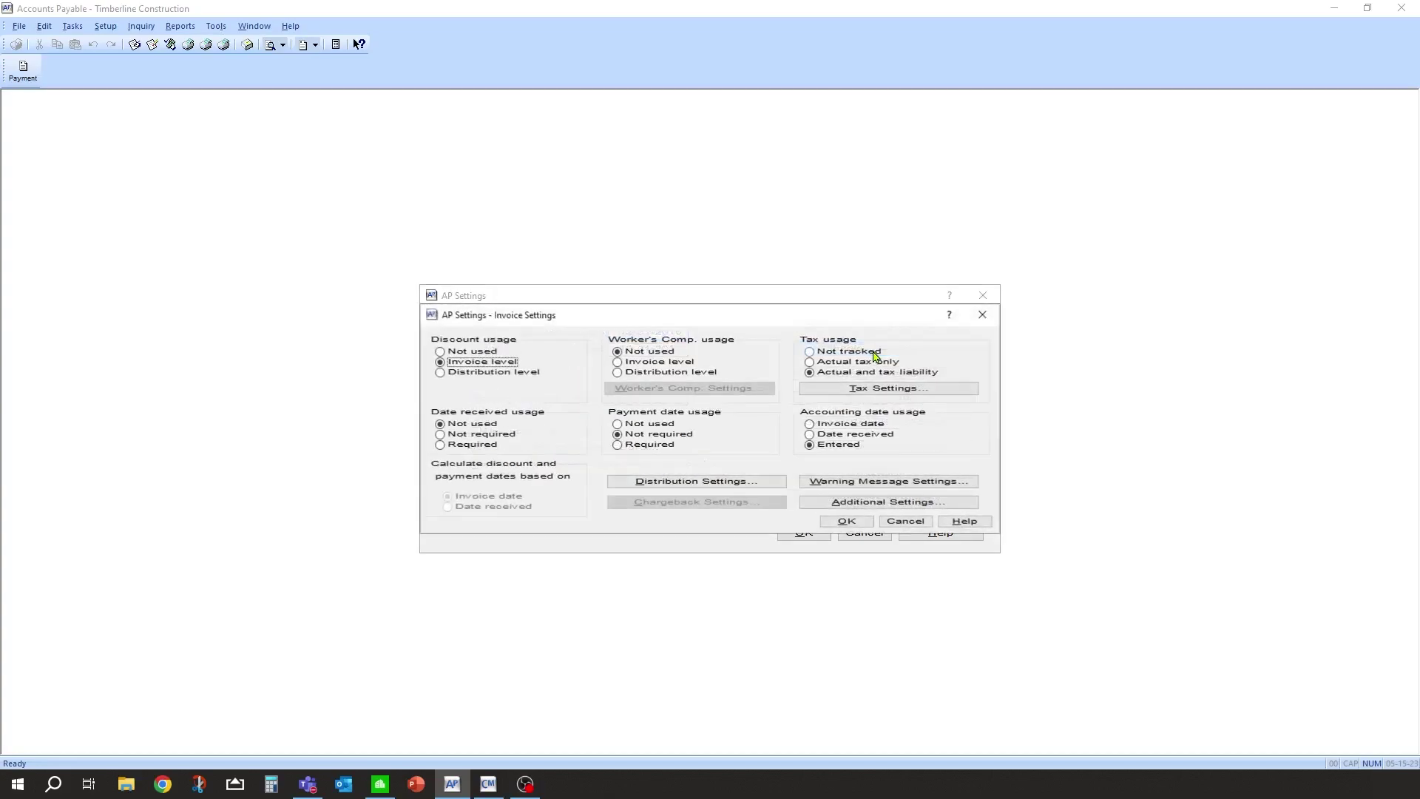
pyautogui.click(719, 487)
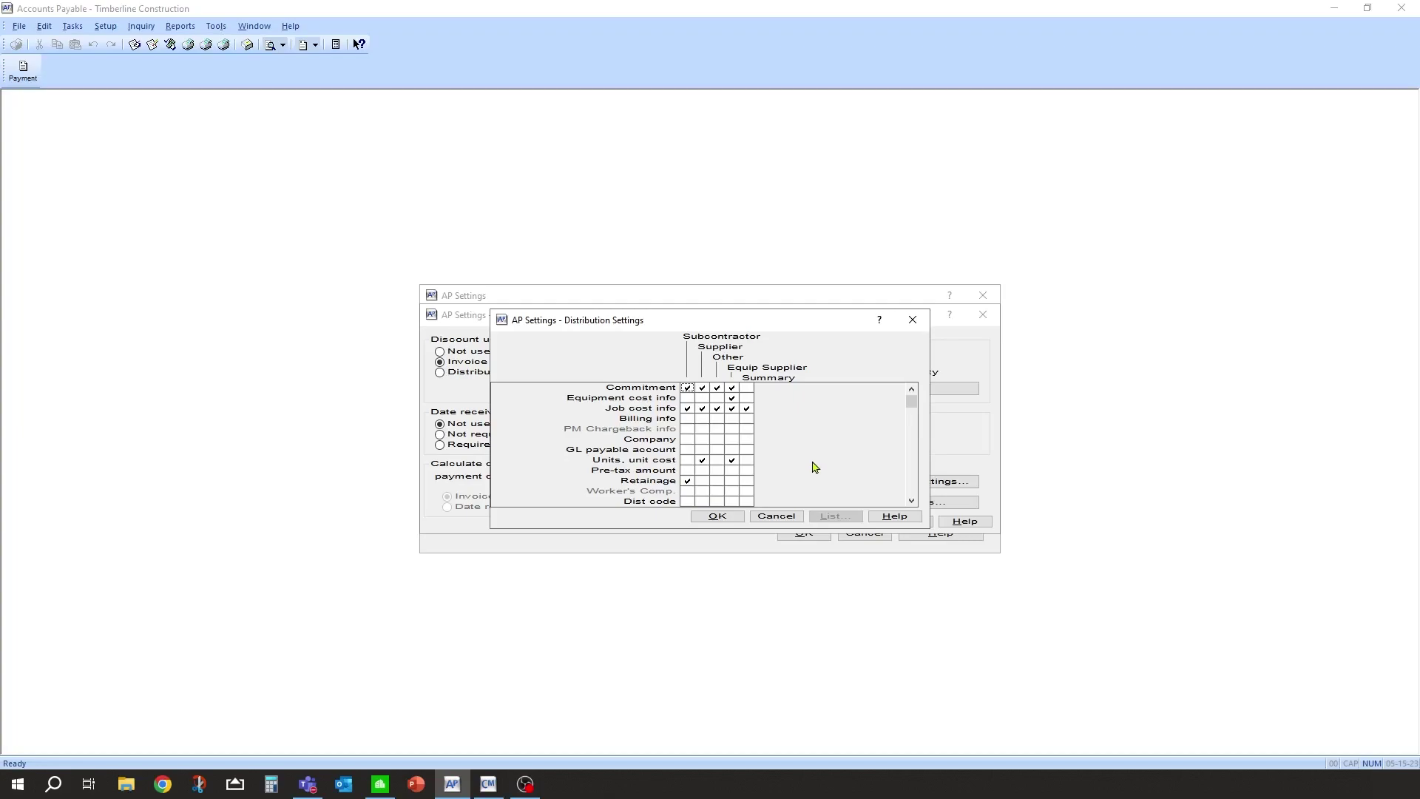
# Enable Default payment type for Subcontractor, Supplier, Other and Equip Supplier distributions, and accept all the AP settings dialogs
pyautogui.scroll(-1, 815, 467)
pyautogui.scroll(-1, 762, 454)
pyautogui.scroll(-2, 762, 454)
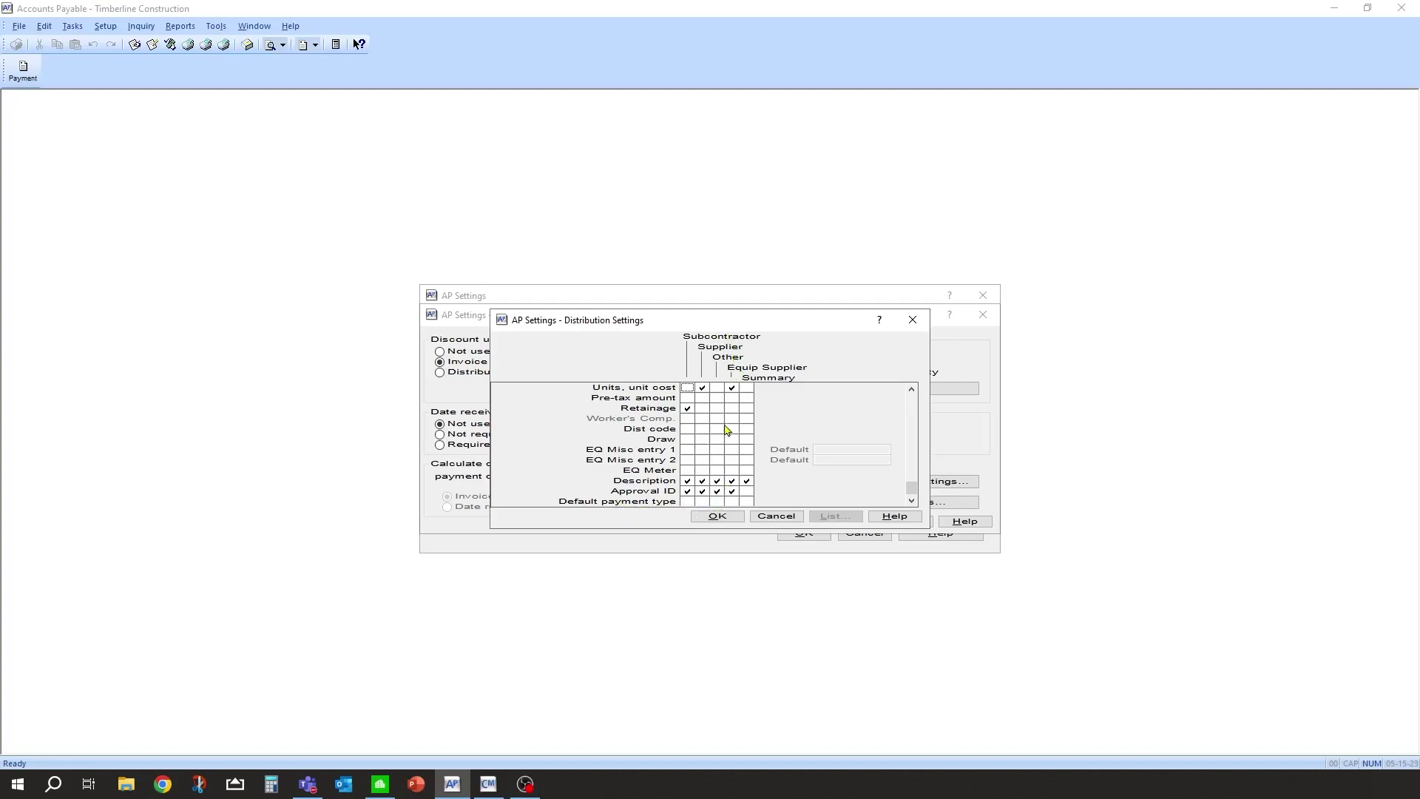
pyautogui.click(688, 501)
pyautogui.click(702, 501)
pyautogui.click(718, 501)
pyautogui.click(732, 501)
pyautogui.click(717, 517)
pyautogui.click(843, 521)
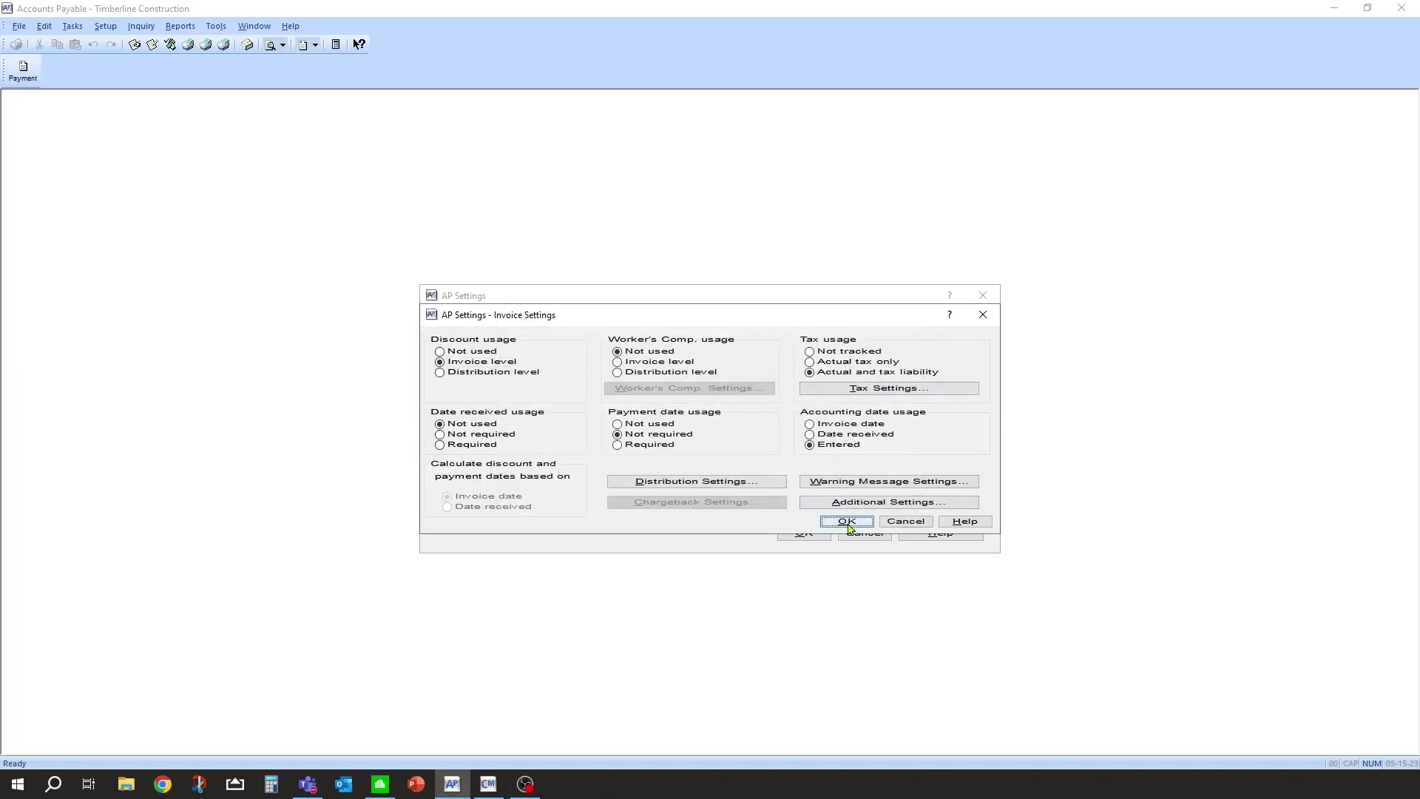
pyautogui.click(797, 534)
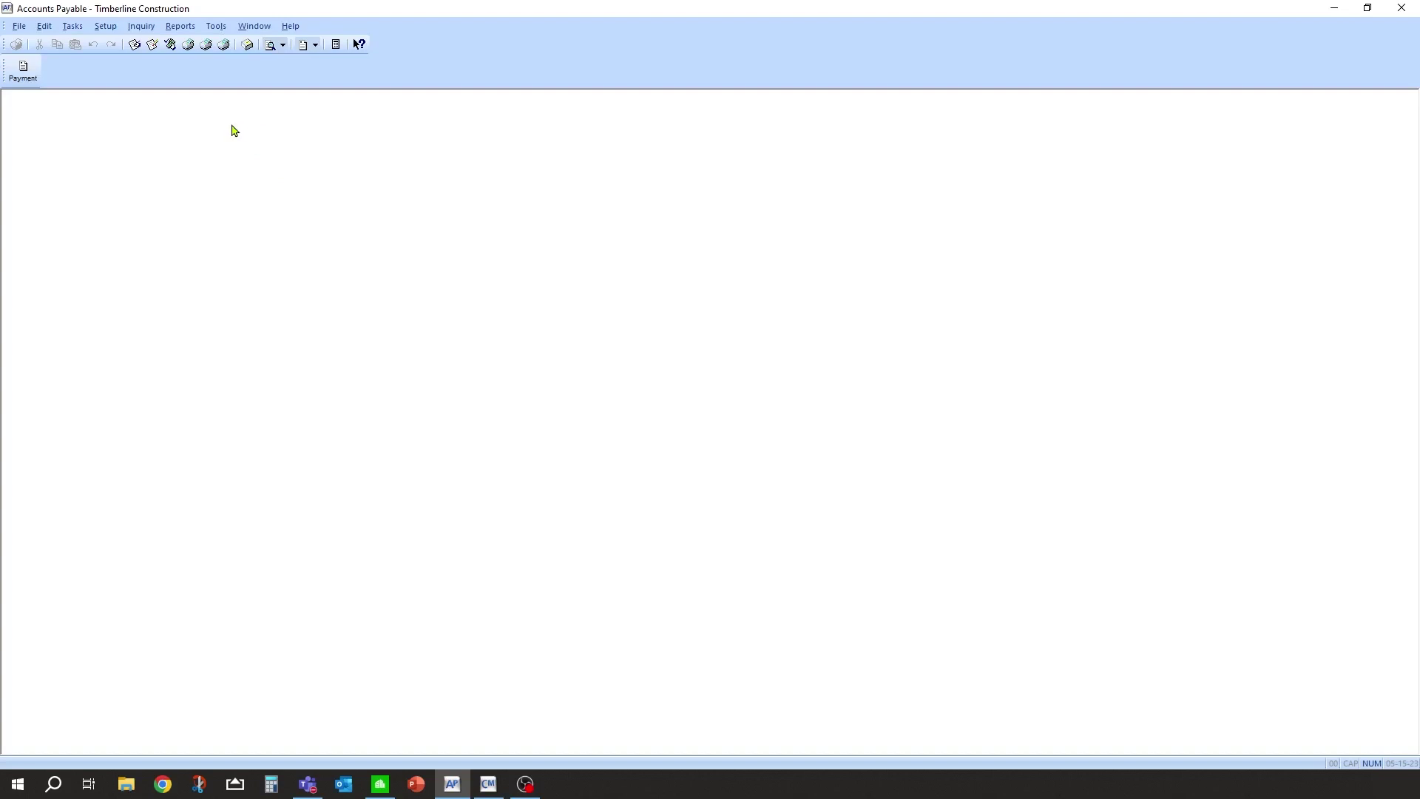
# Open the vendor setup record for A-1 Electric Company for editing
pyautogui.click(106, 27)
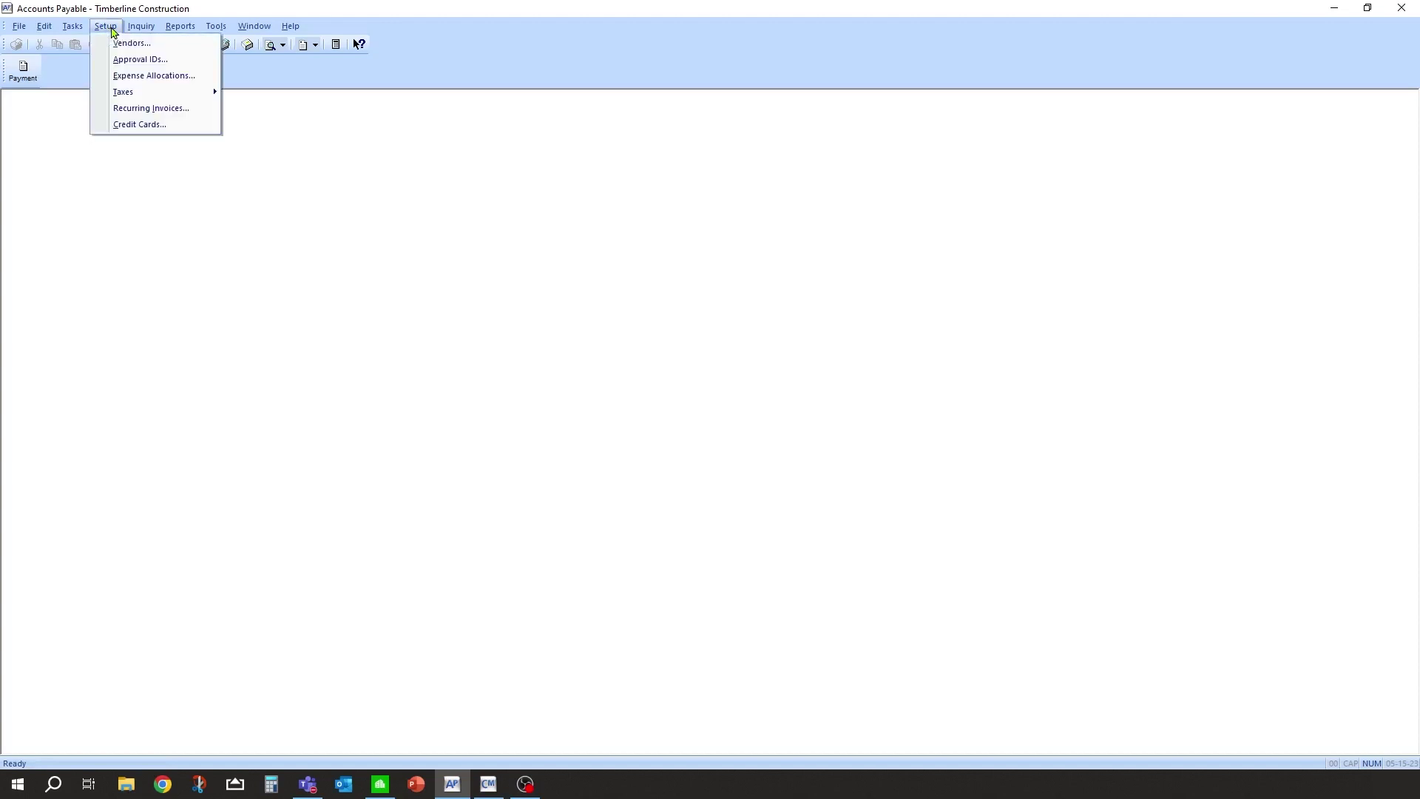
pyautogui.click(153, 44)
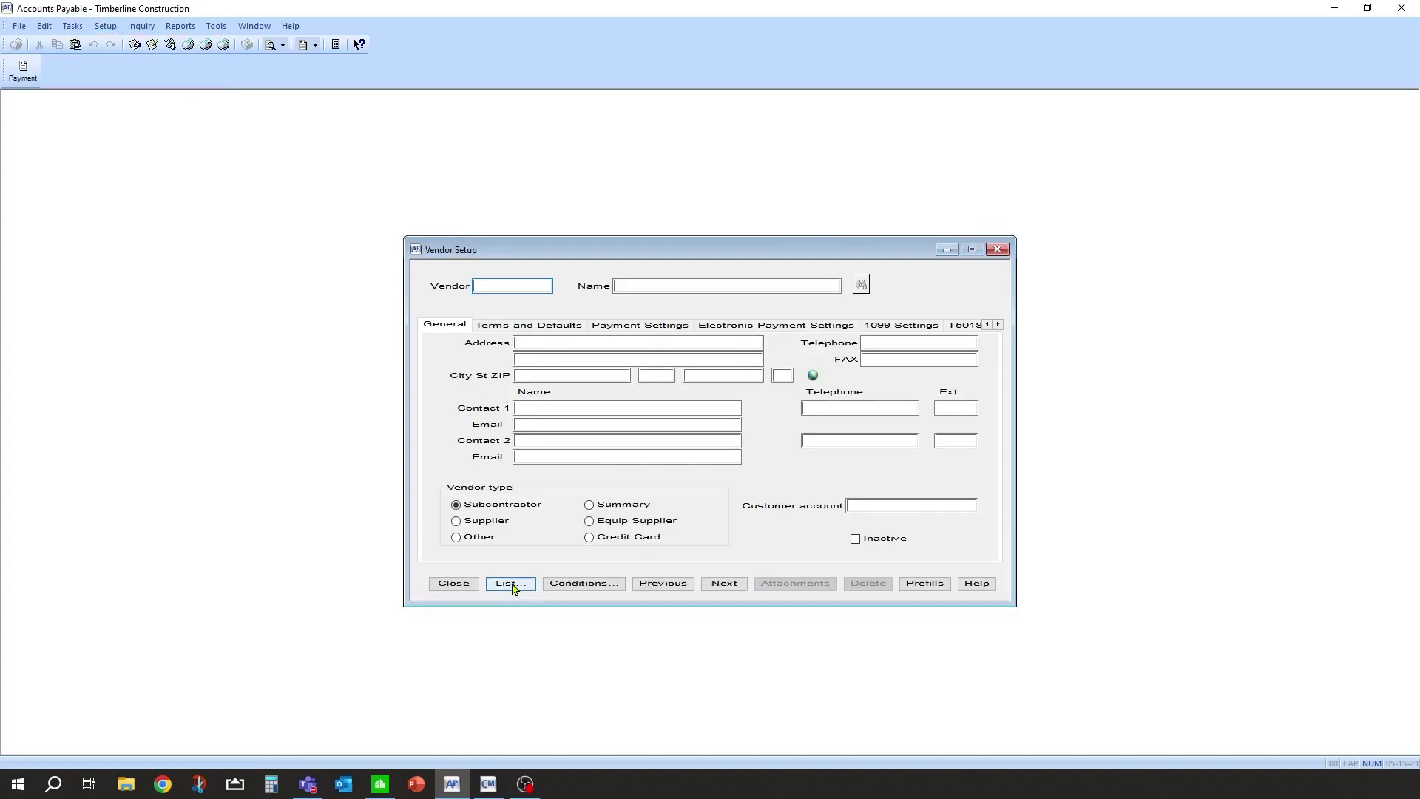
pyautogui.click(513, 588)
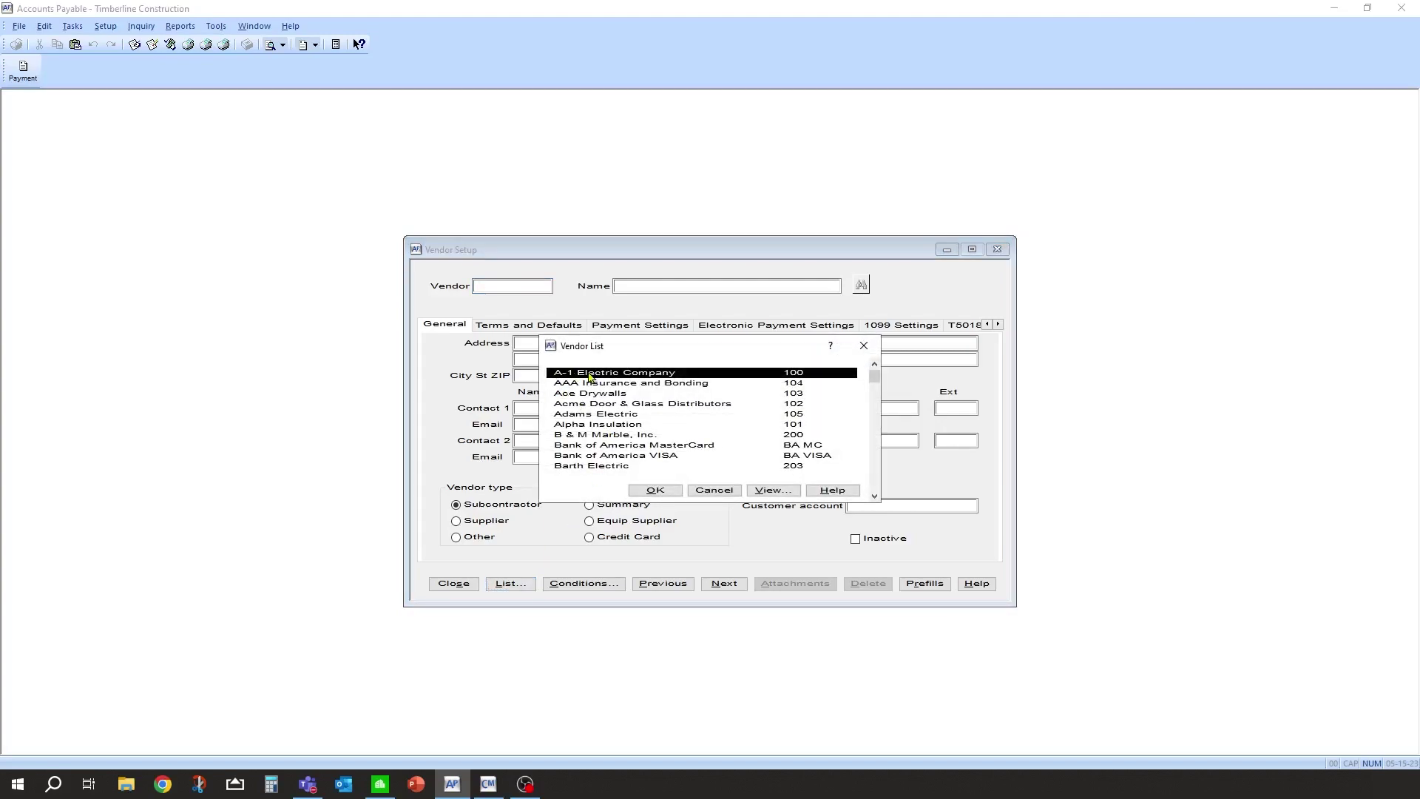
pyautogui.doubleClick(590, 373)
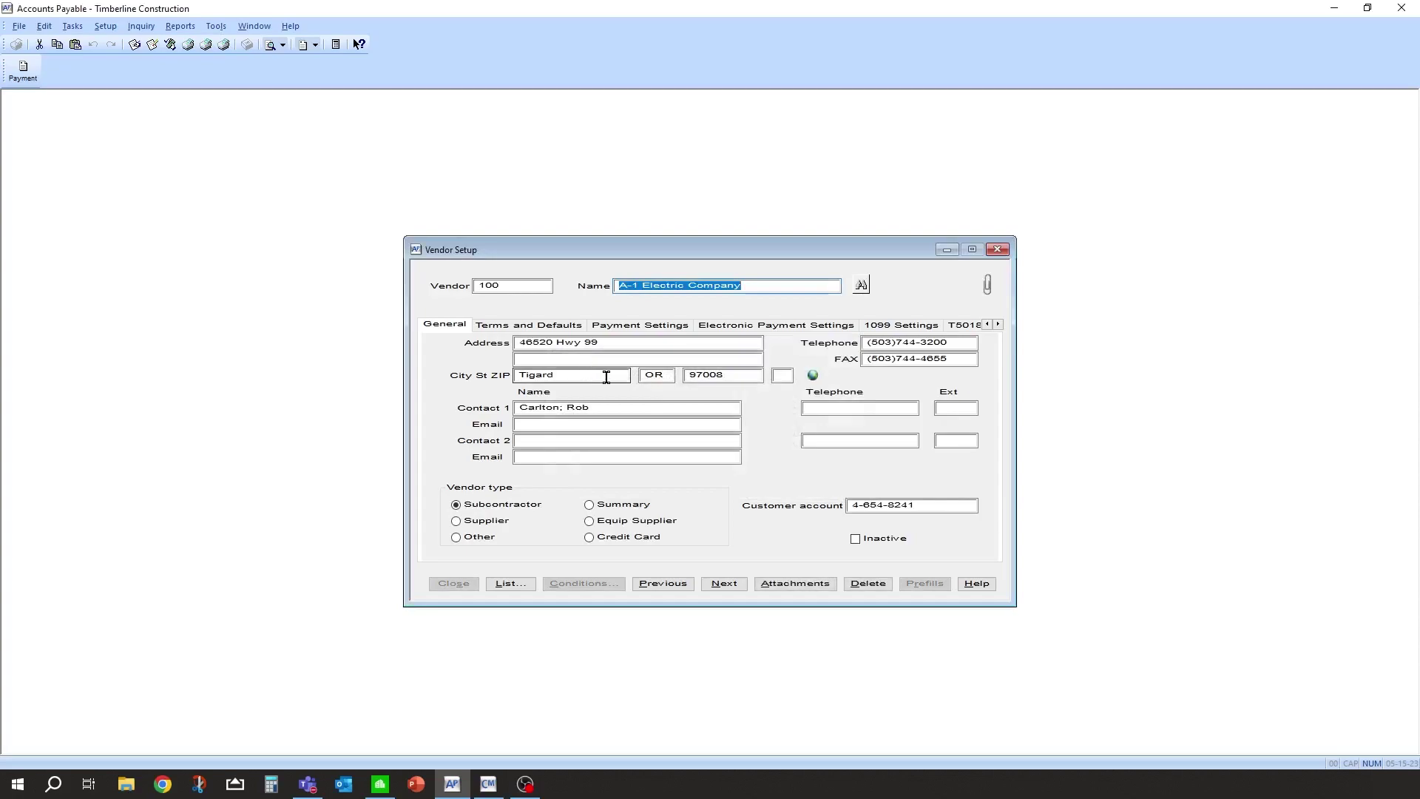
pyautogui.press('Tab')
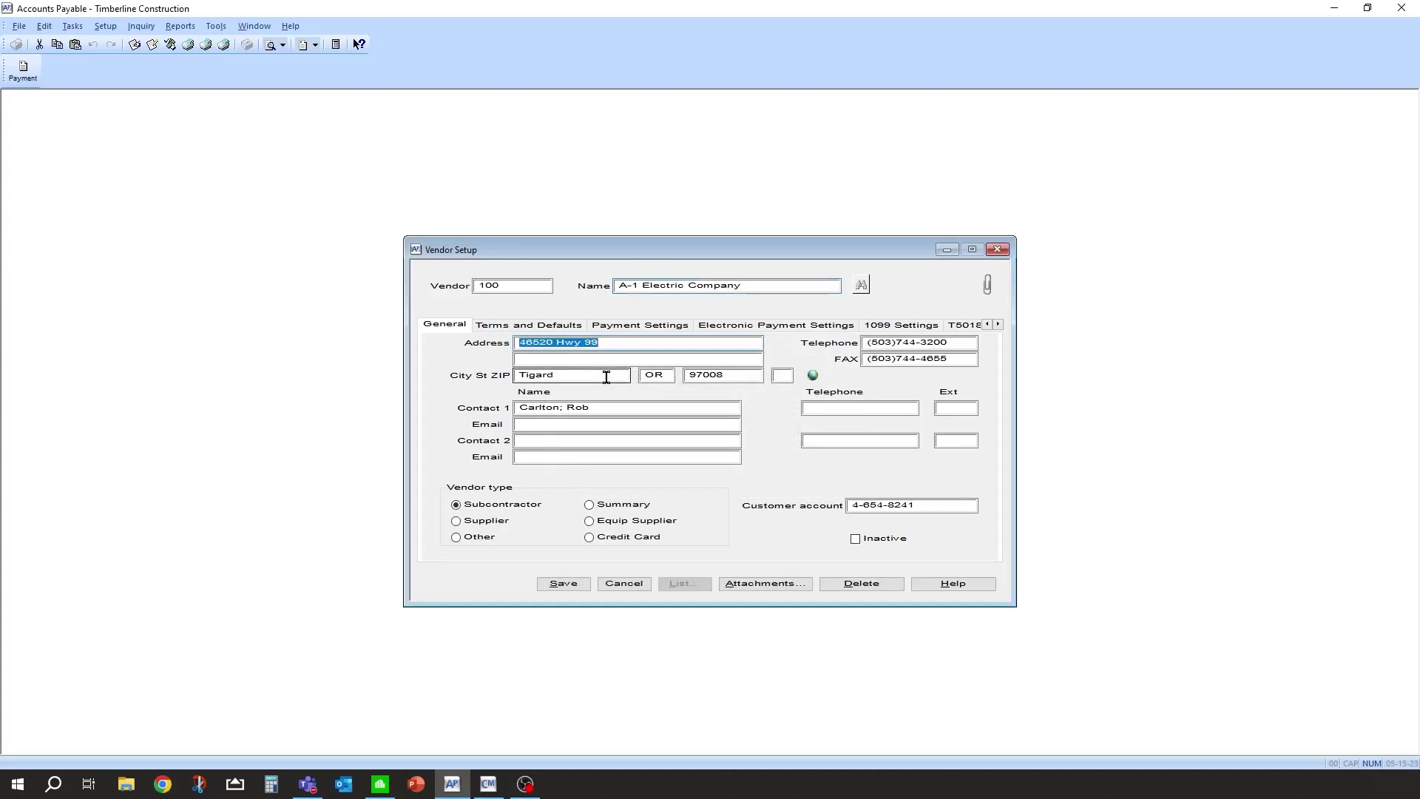
# Set A-1 Electric Company's default payment type to Electronic in its terms and defaults
pyautogui.click(516, 326)
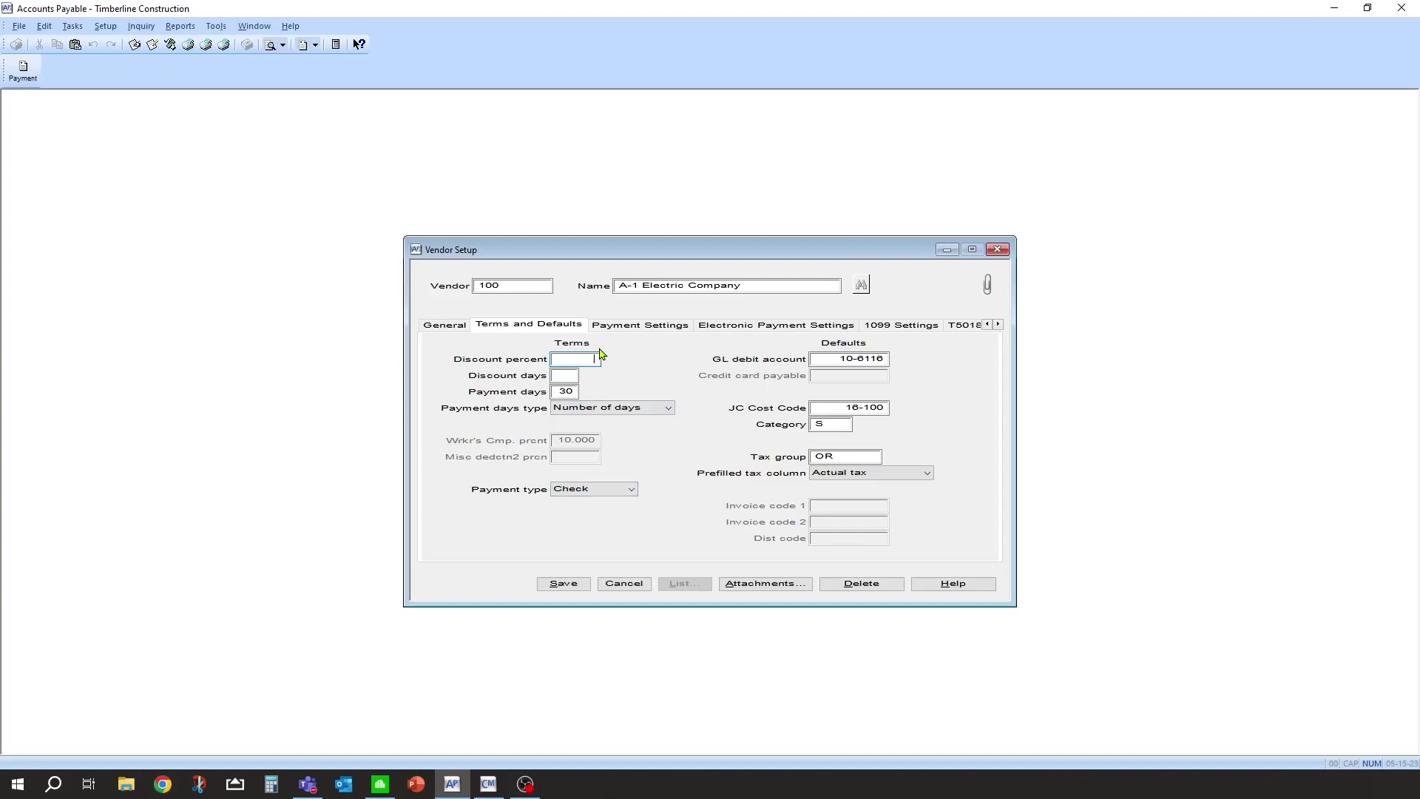
pyautogui.click(633, 494)
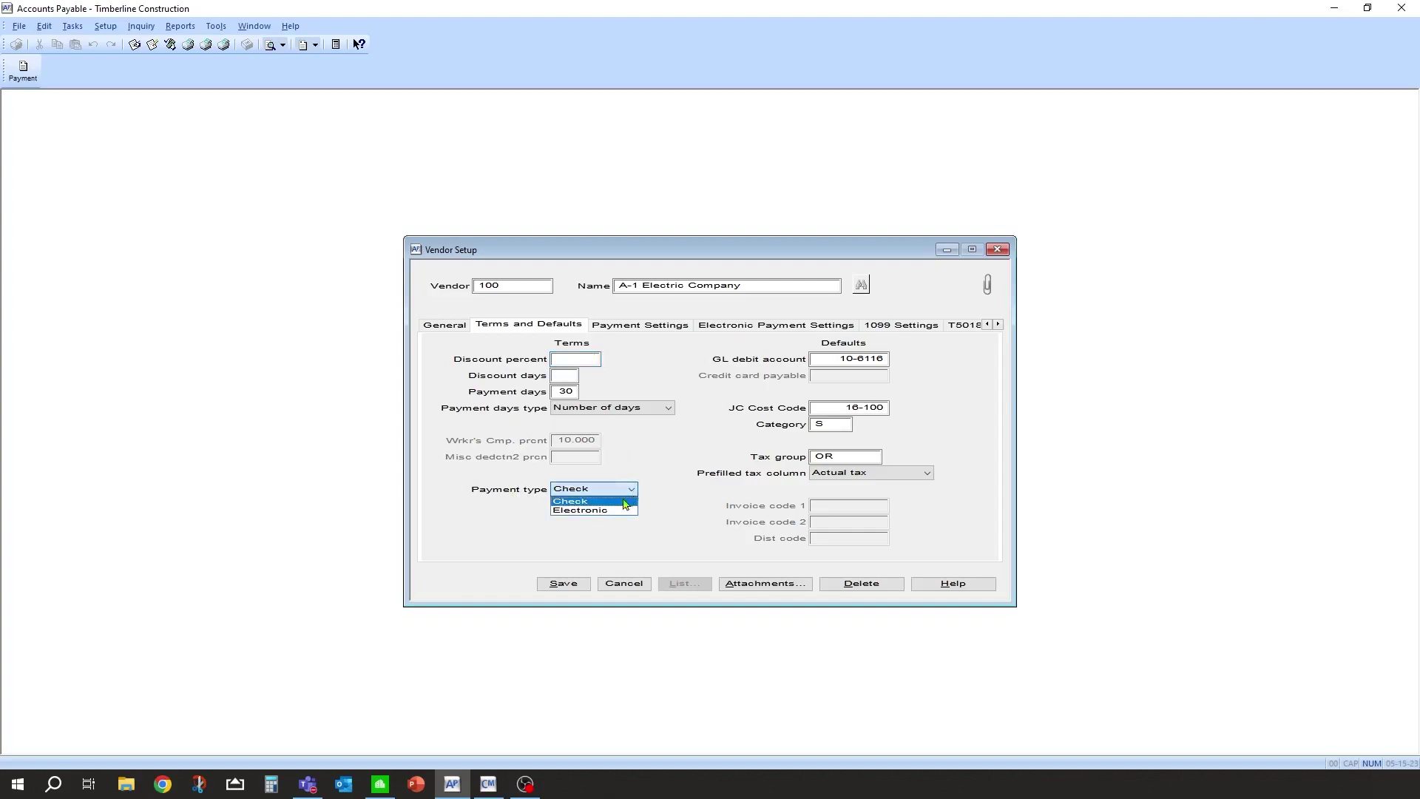
pyautogui.click(592, 511)
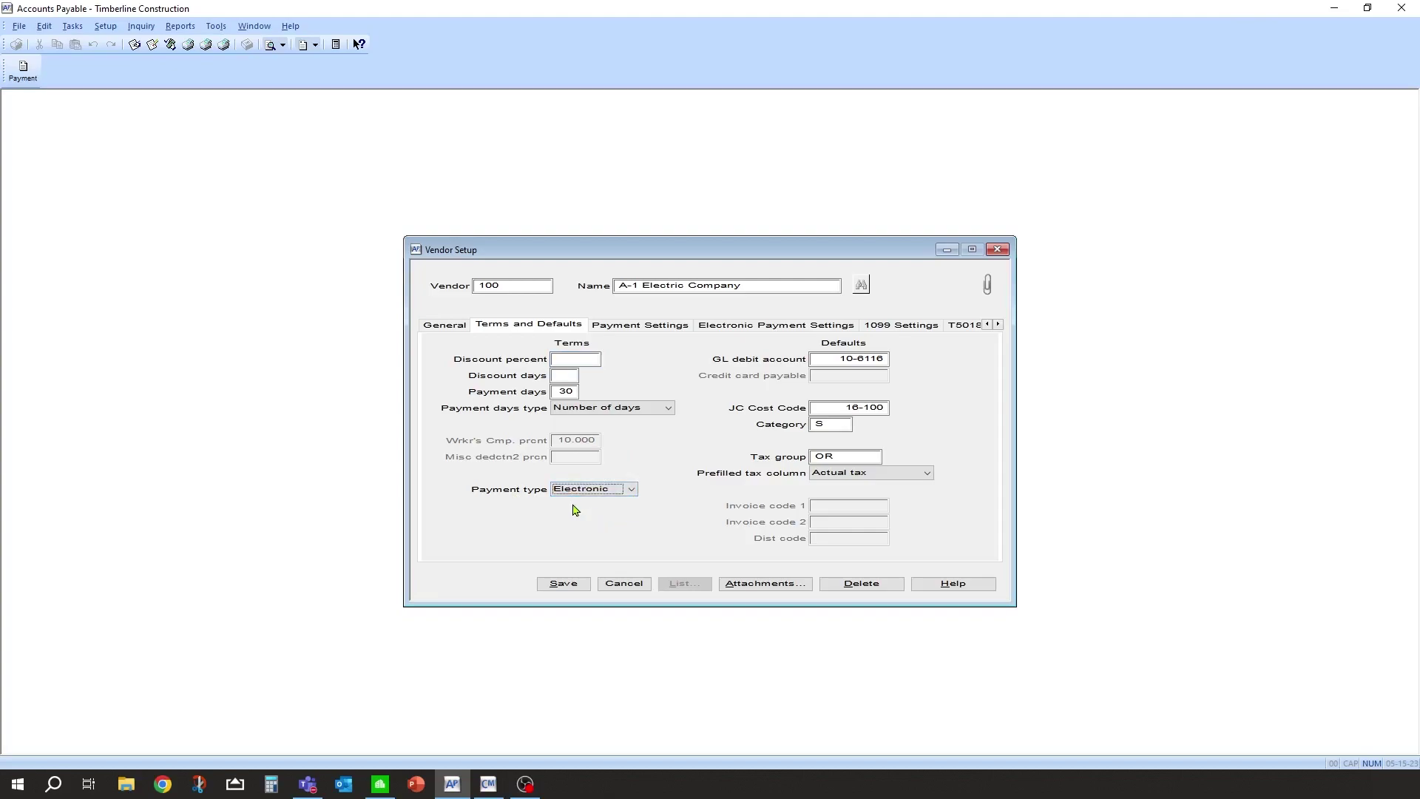
pyautogui.click(631, 489)
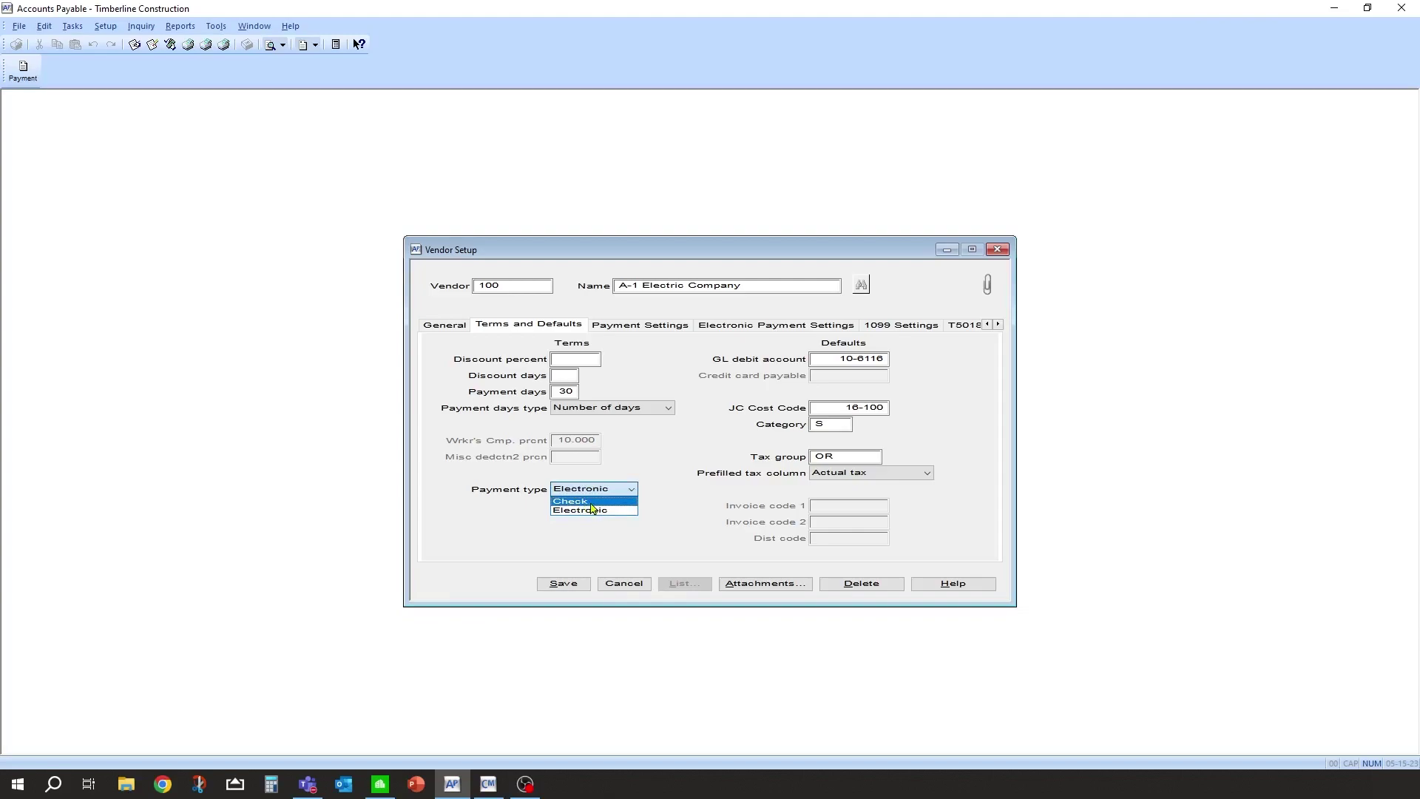
pyautogui.click(597, 513)
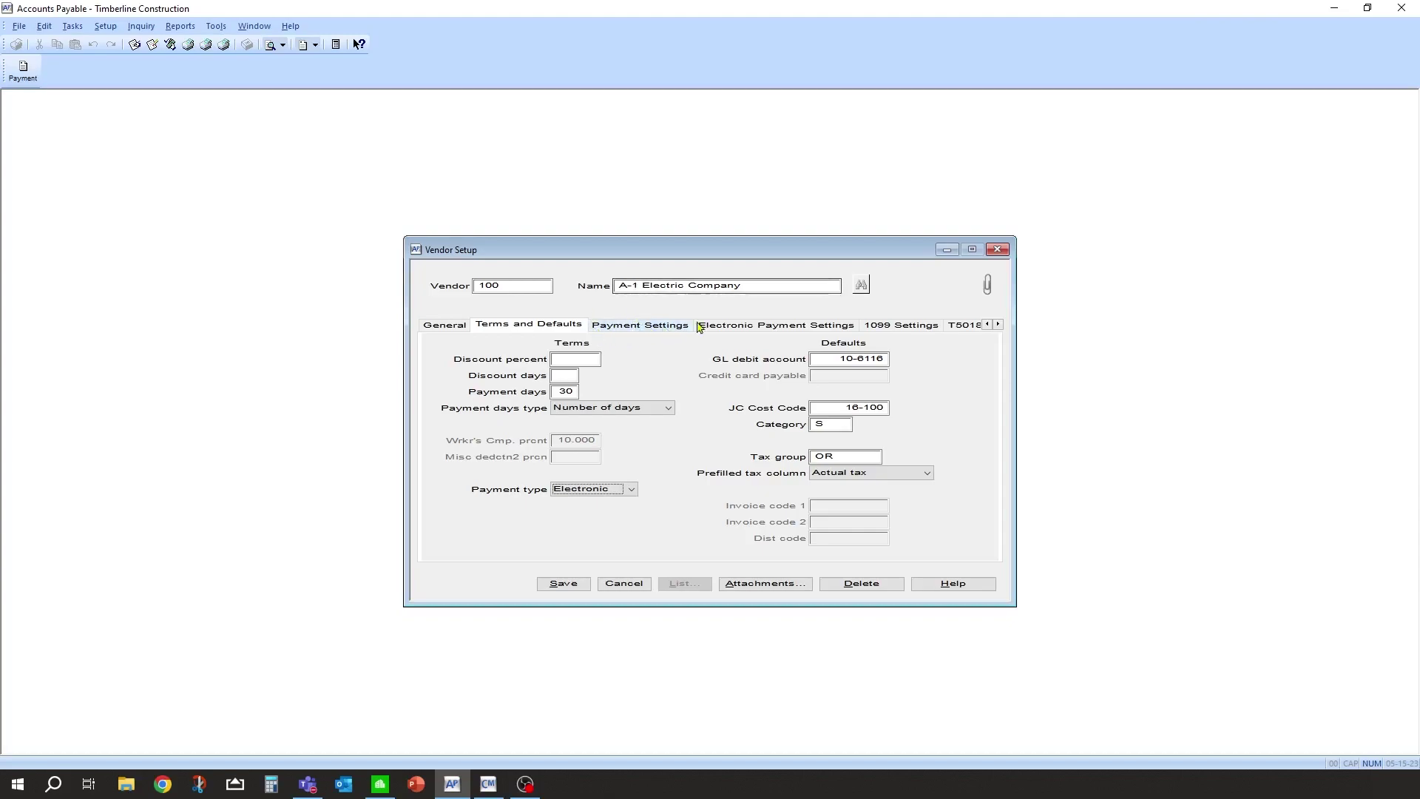
# Review the vendor's payment settings, choose Checking as its electronic payment account type, and save and close the vendor record
pyautogui.click(659, 330)
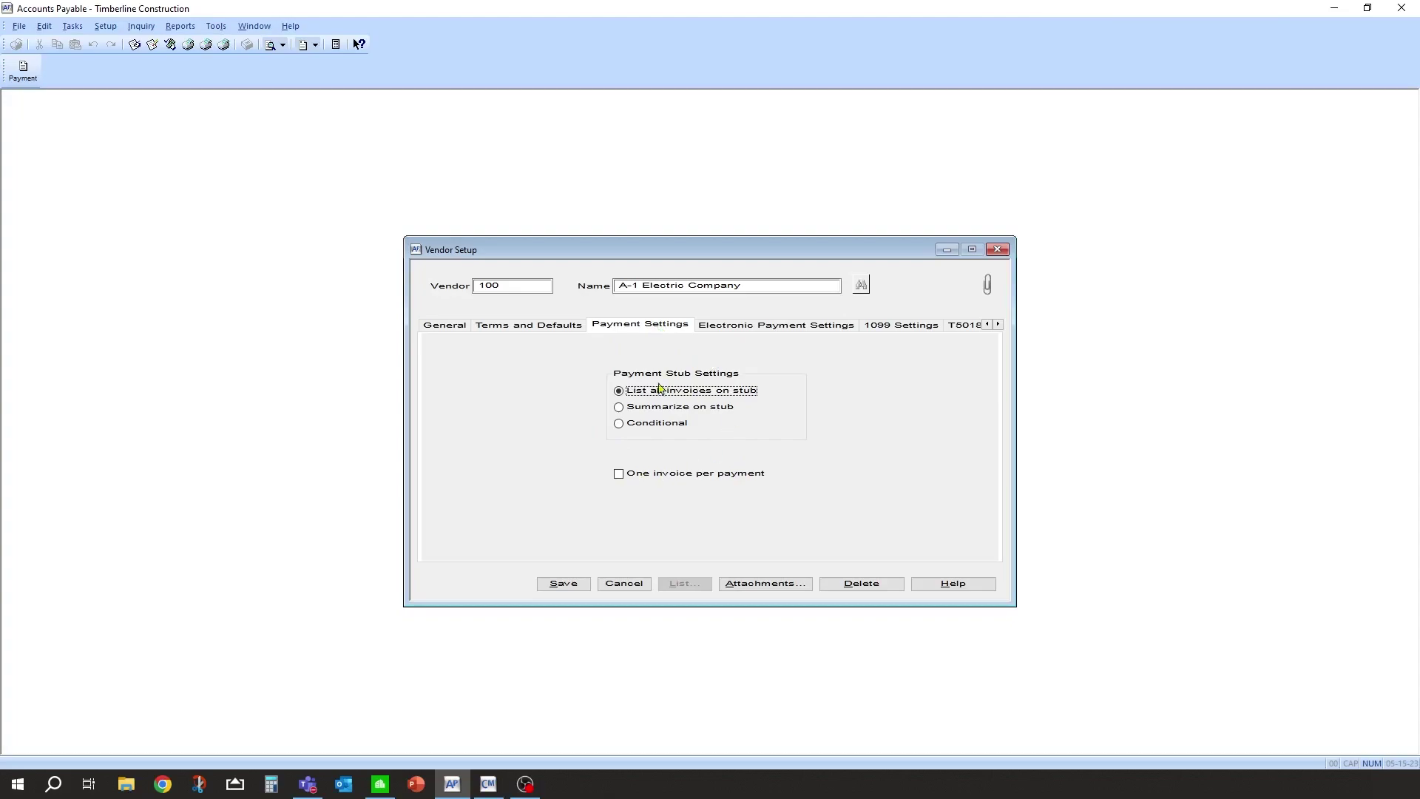
pyautogui.click(772, 332)
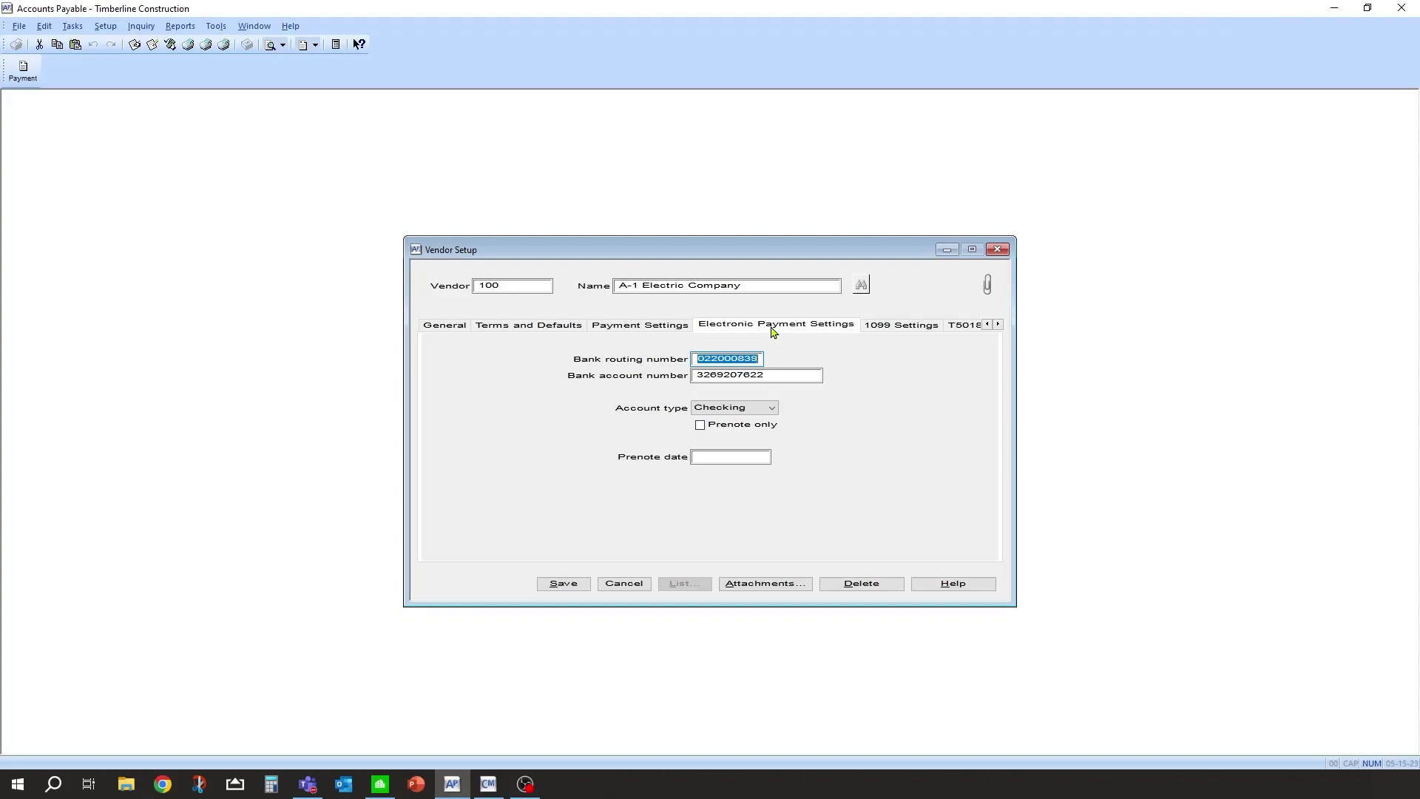
pyautogui.click(735, 374)
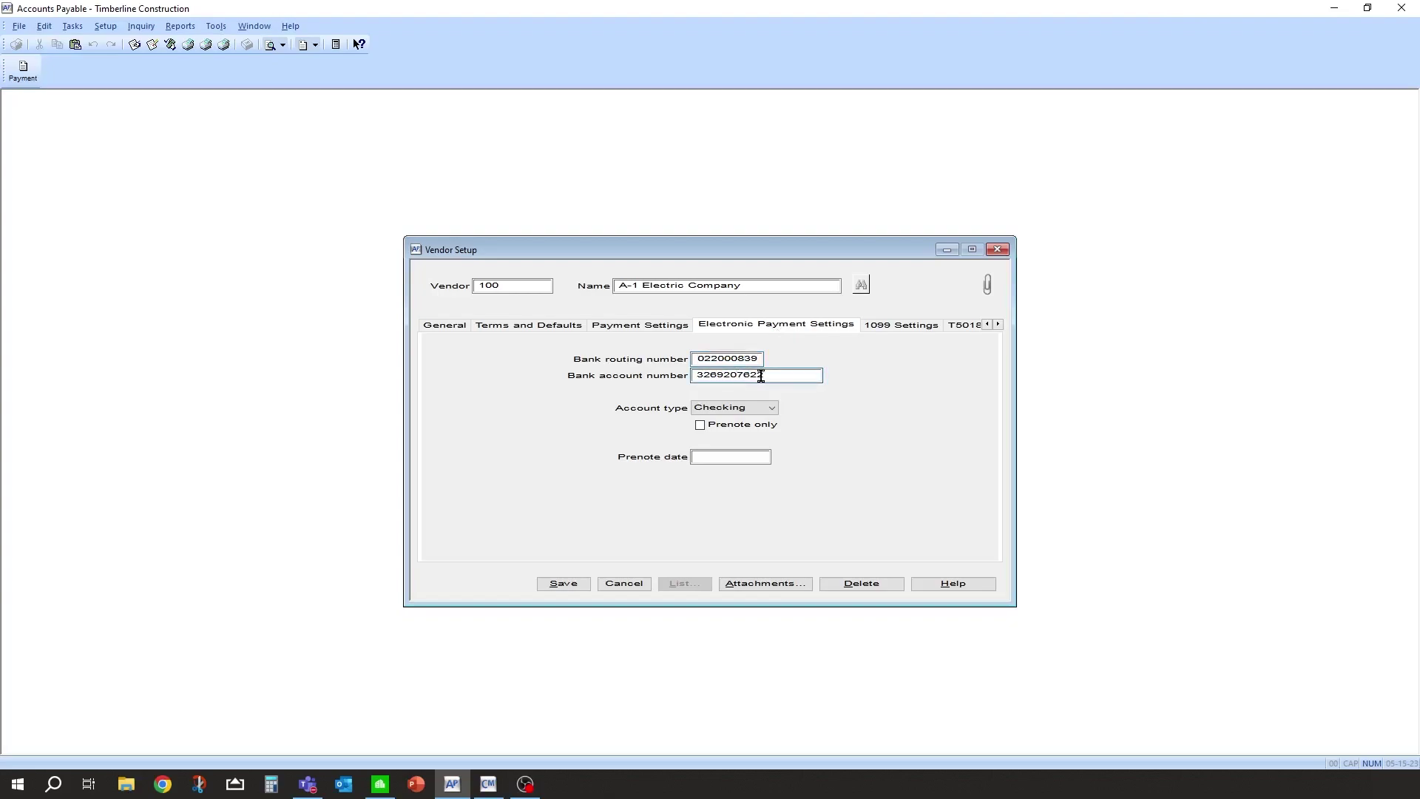
pyautogui.click(772, 408)
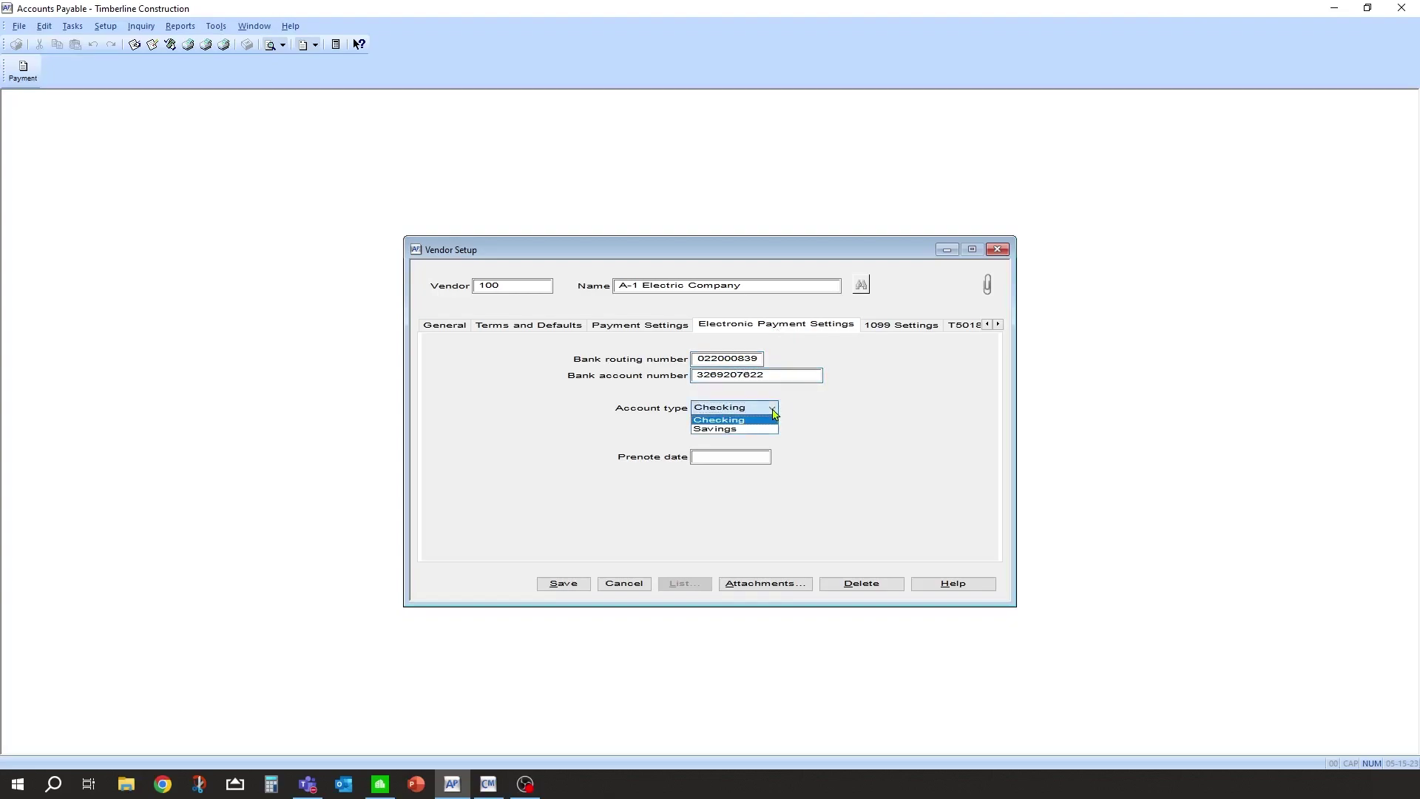
pyautogui.click(747, 420)
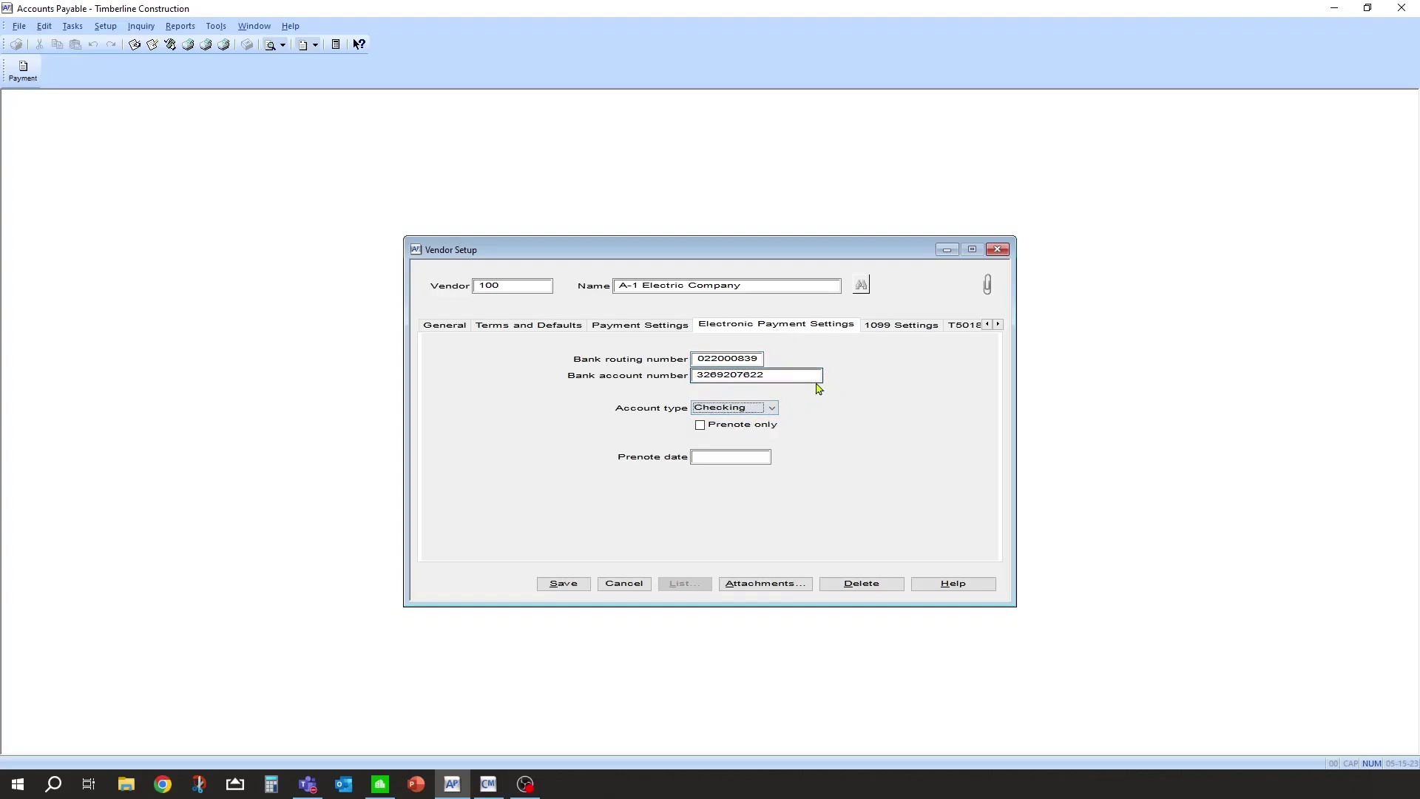
pyautogui.click(568, 586)
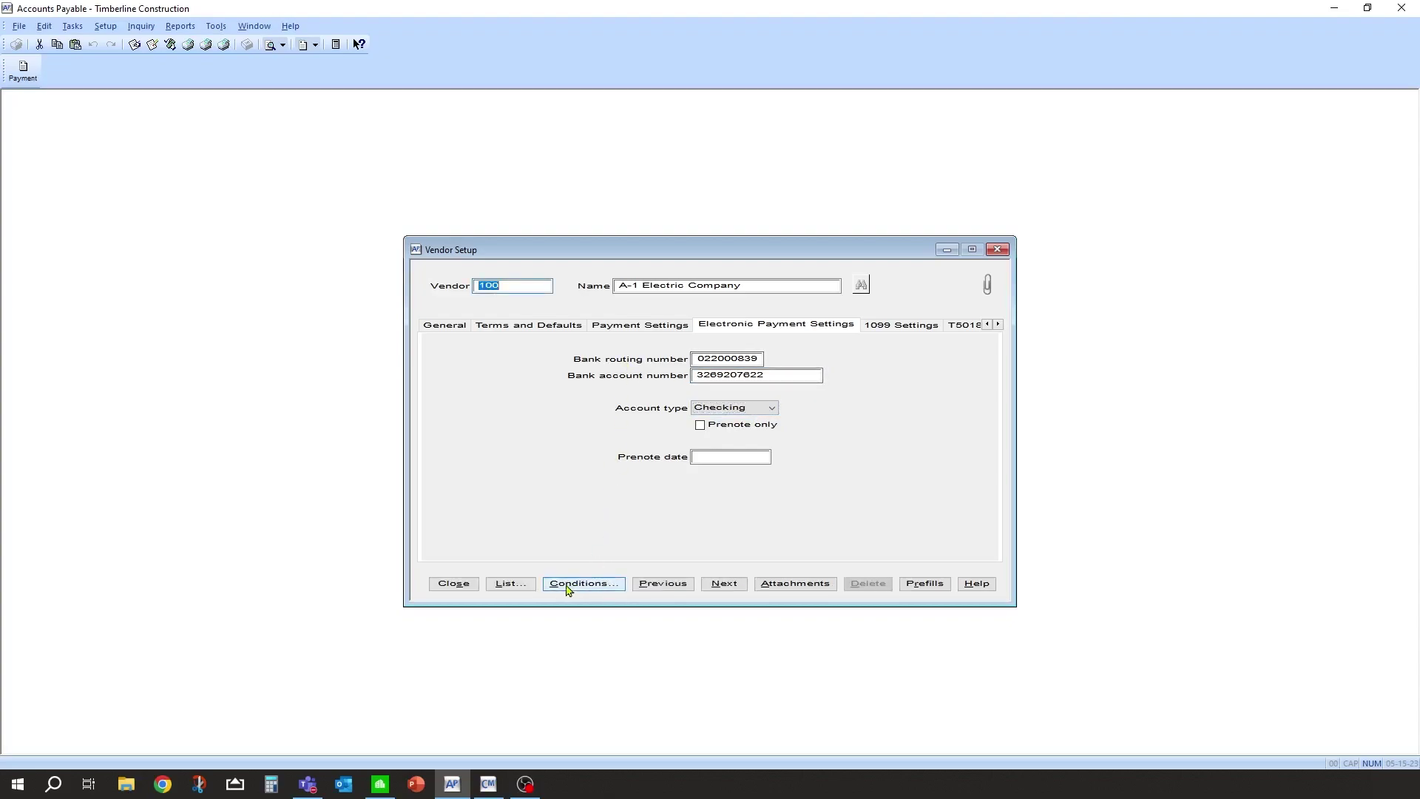
pyautogui.click(454, 585)
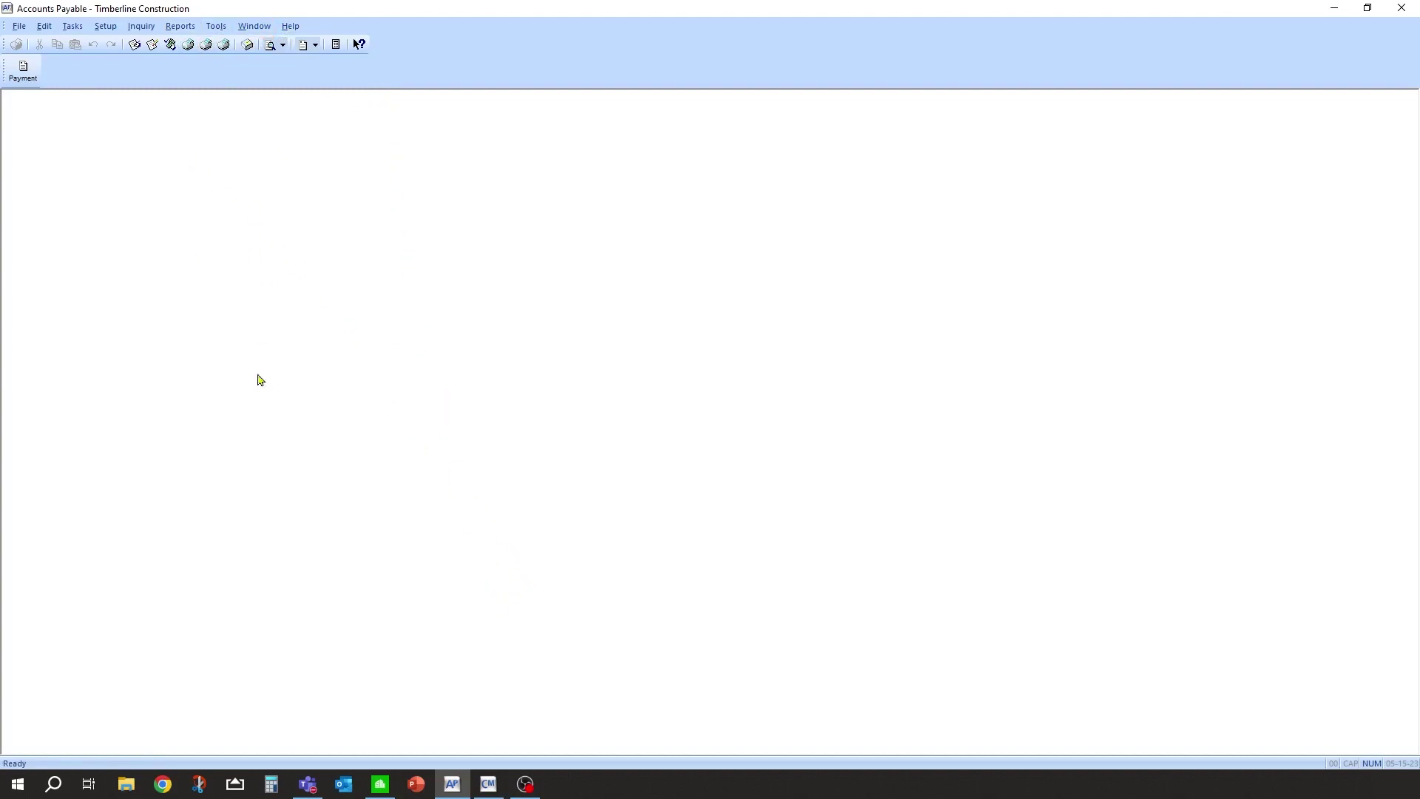
# Switch to Cash Management and examine the bank name and account number in the First Pacific Bank account's contact details
pyautogui.click(489, 785)
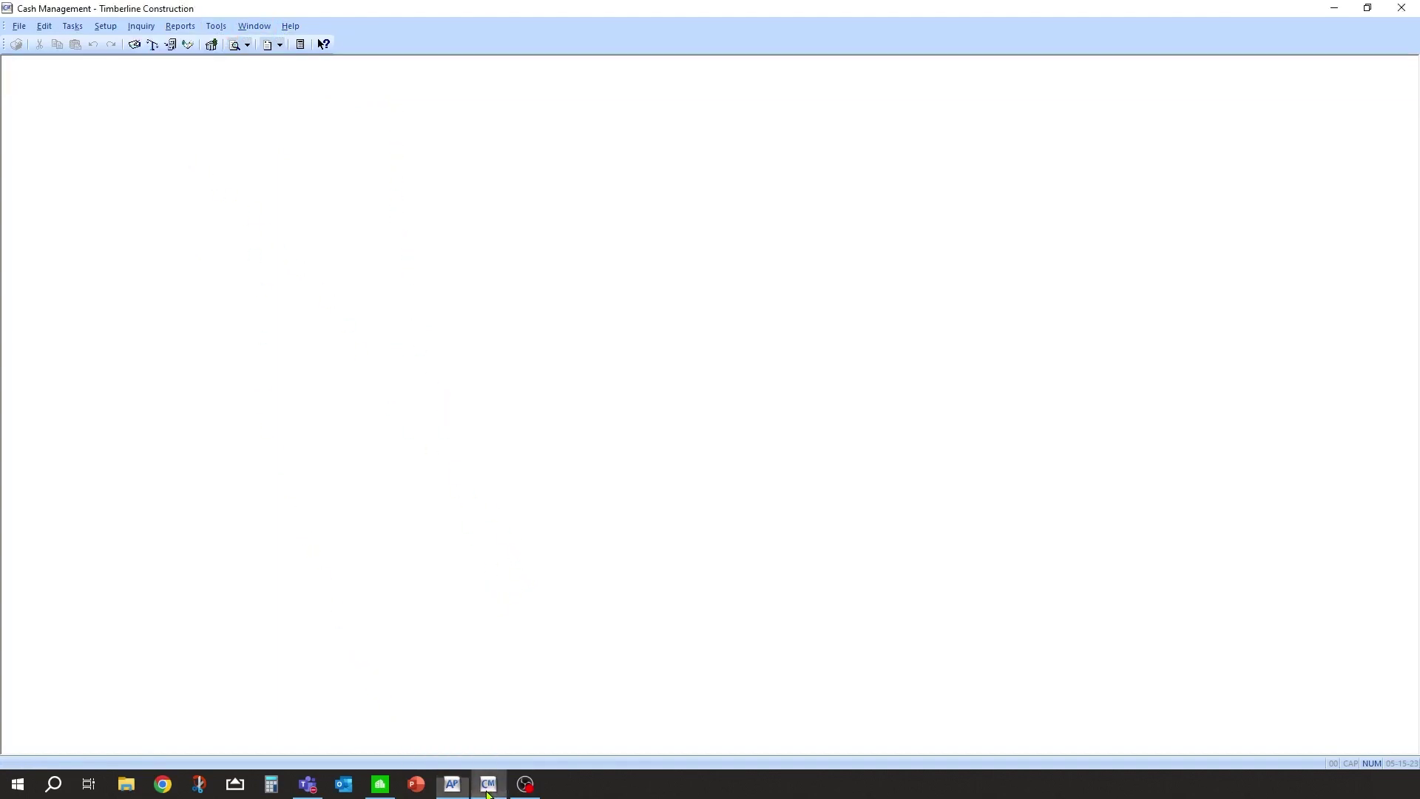
pyautogui.click(106, 27)
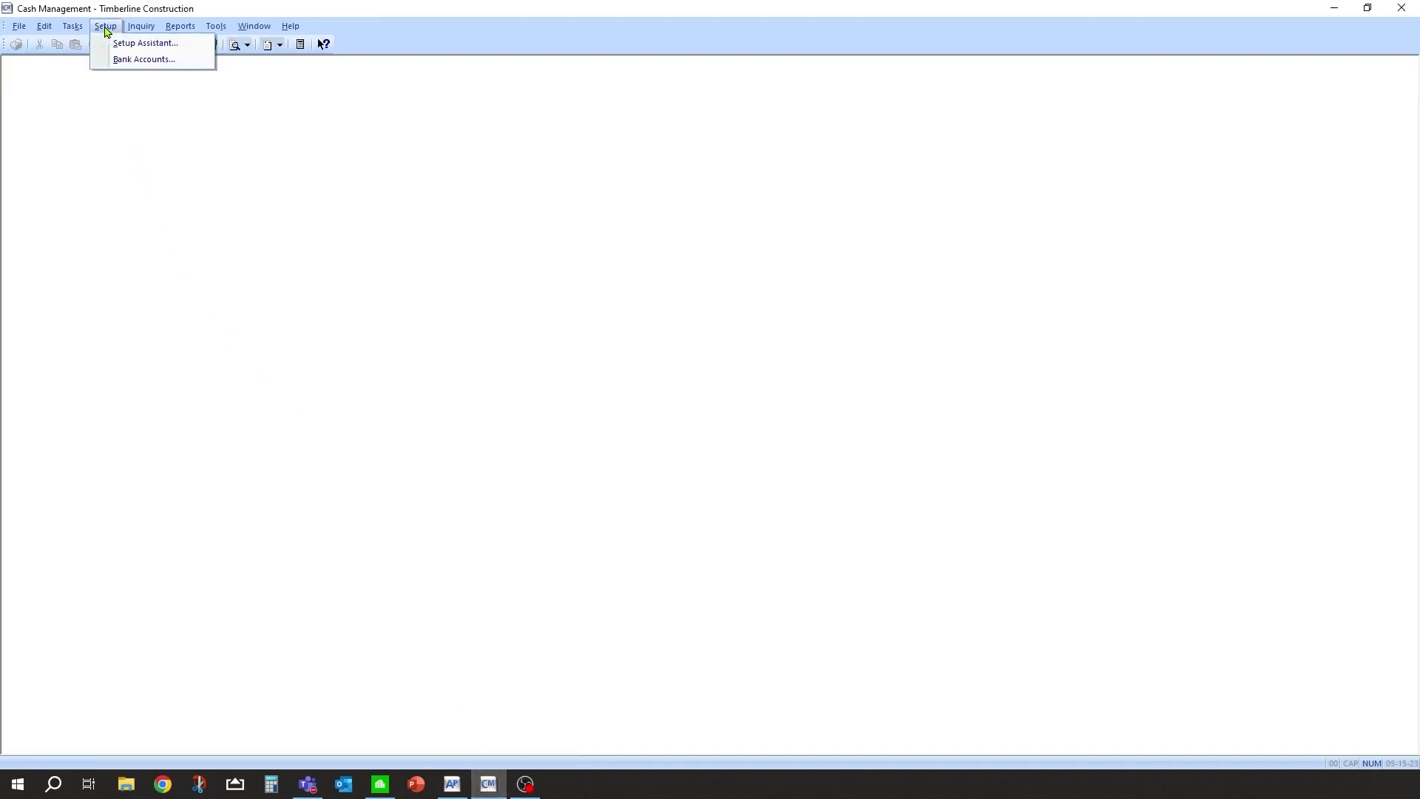
pyautogui.click(150, 59)
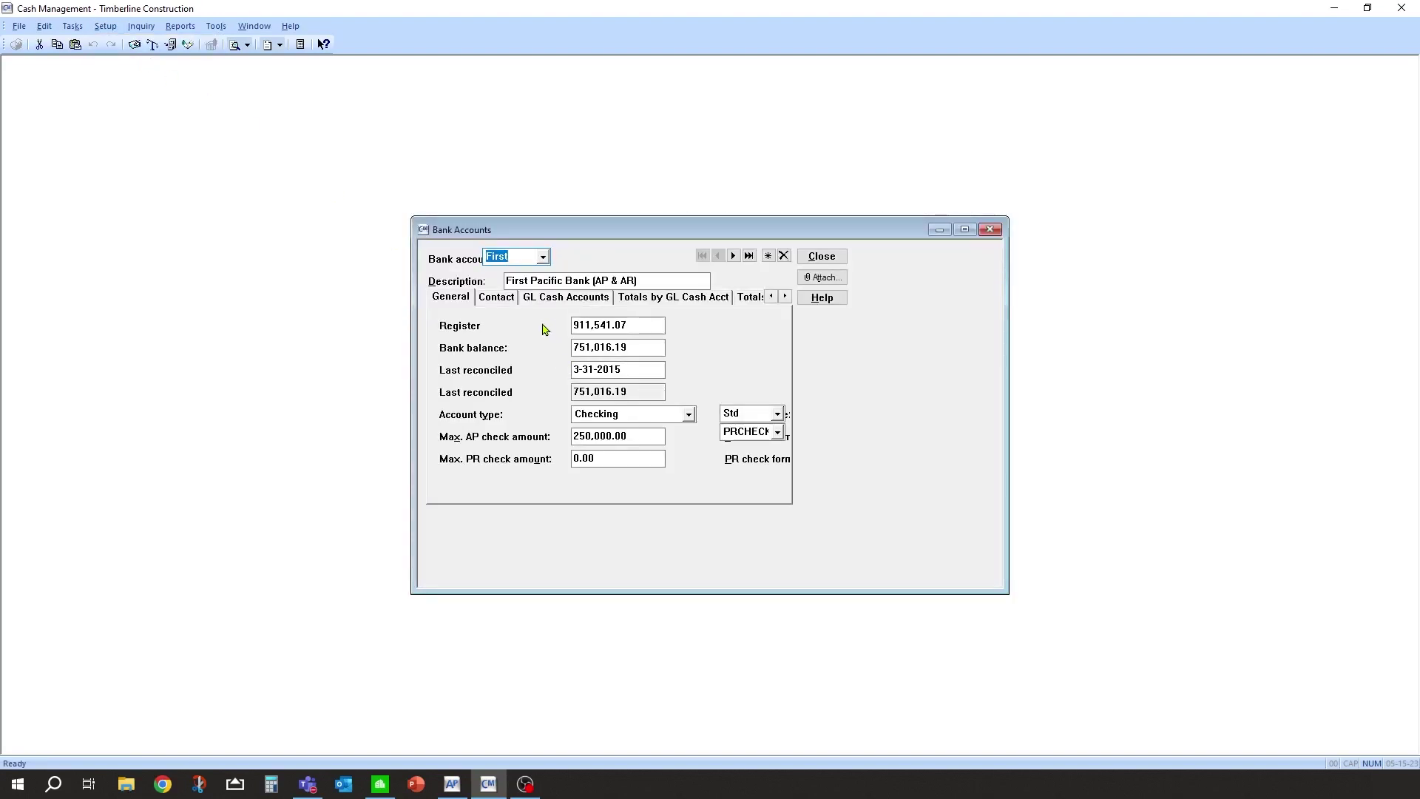
pyautogui.click(499, 299)
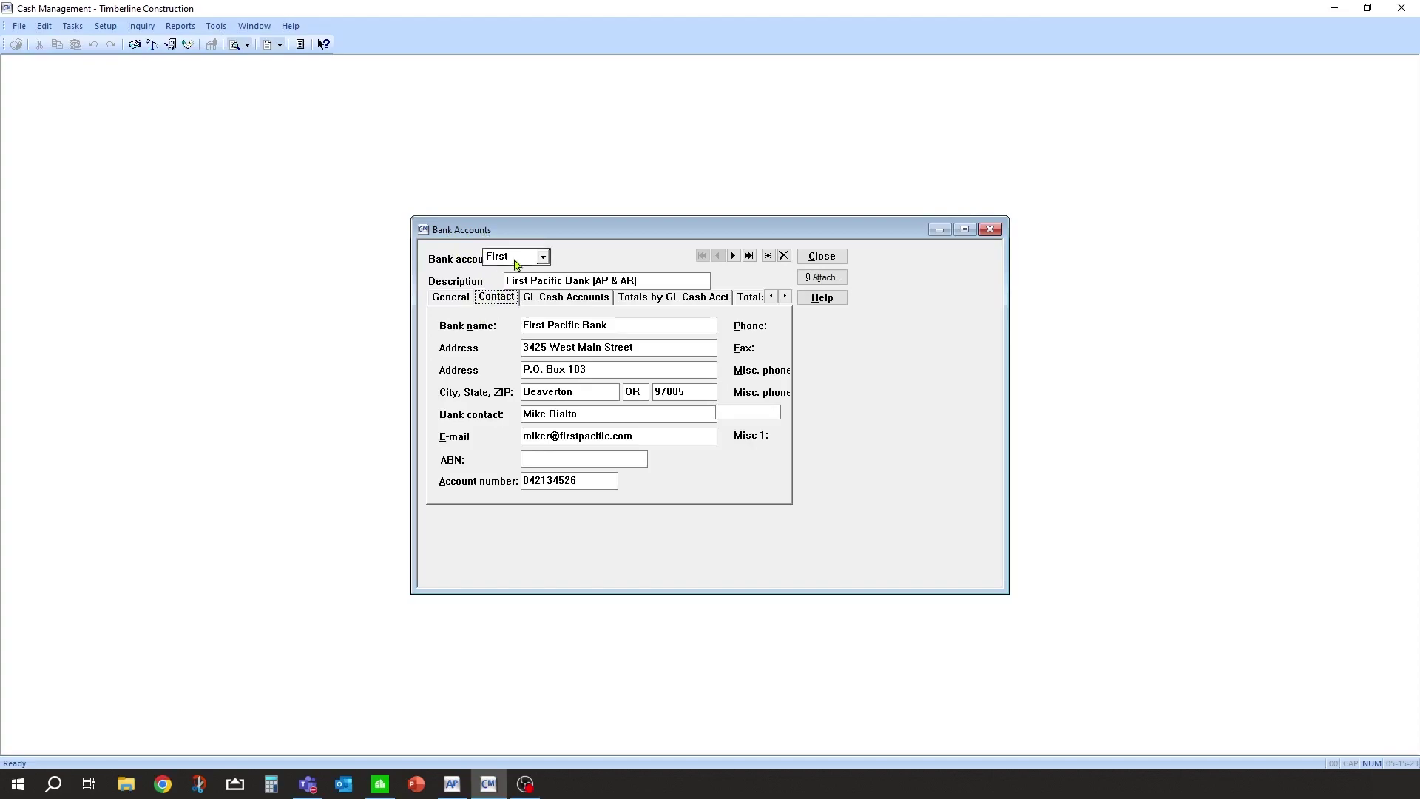
pyautogui.click(657, 278)
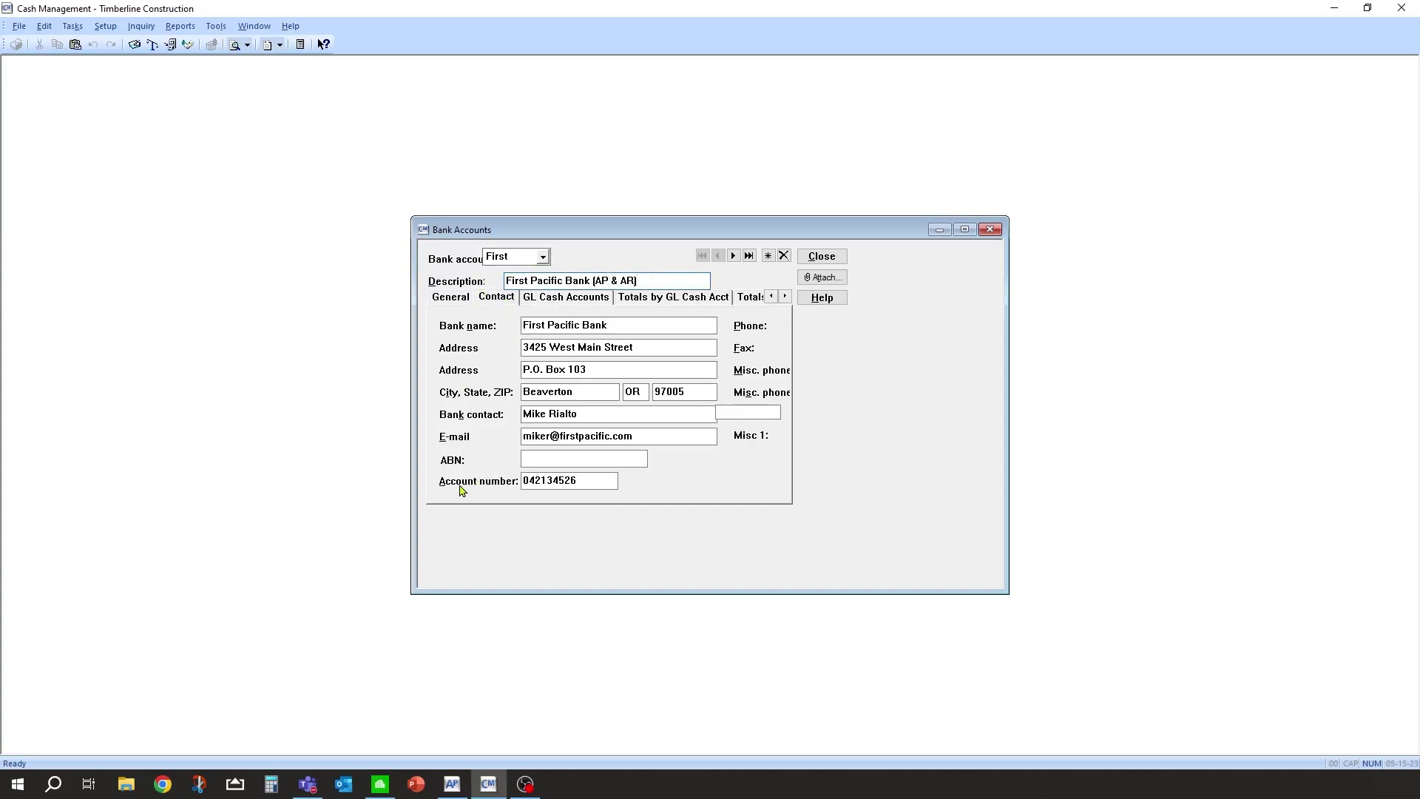
pyautogui.moveTo(595, 481); pyautogui.dragTo(515, 481)
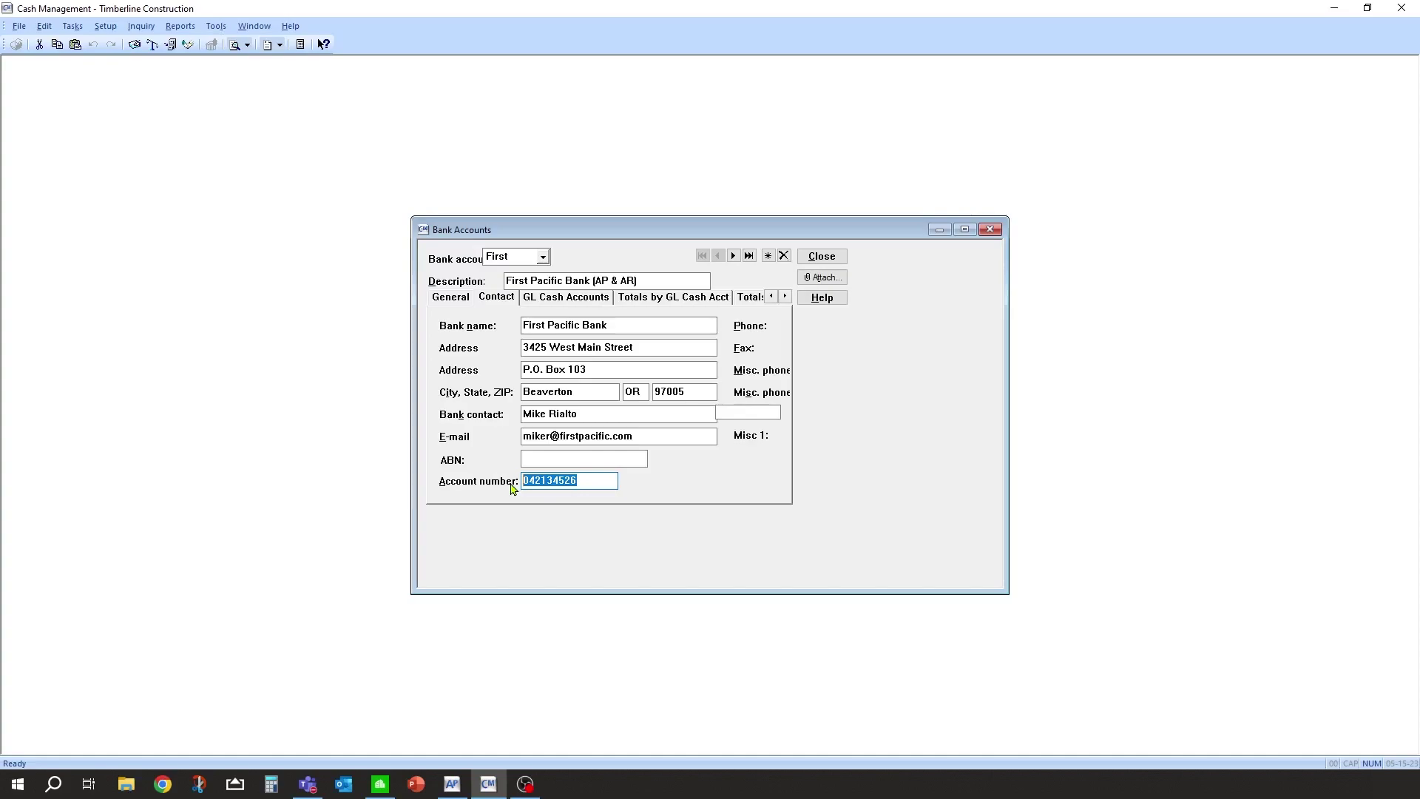
pyautogui.click(592, 478)
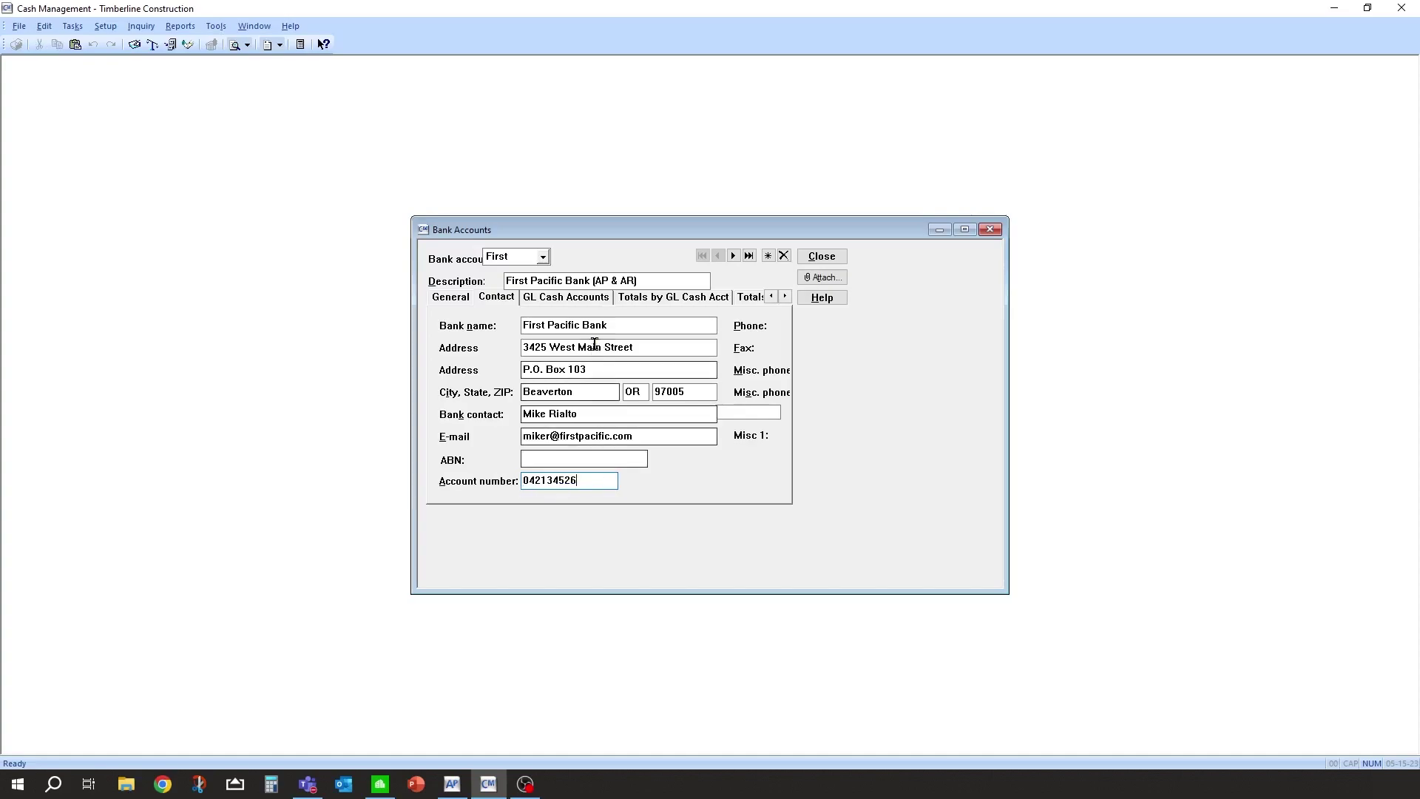
pyautogui.moveTo(610, 328); pyautogui.dragTo(477, 340)
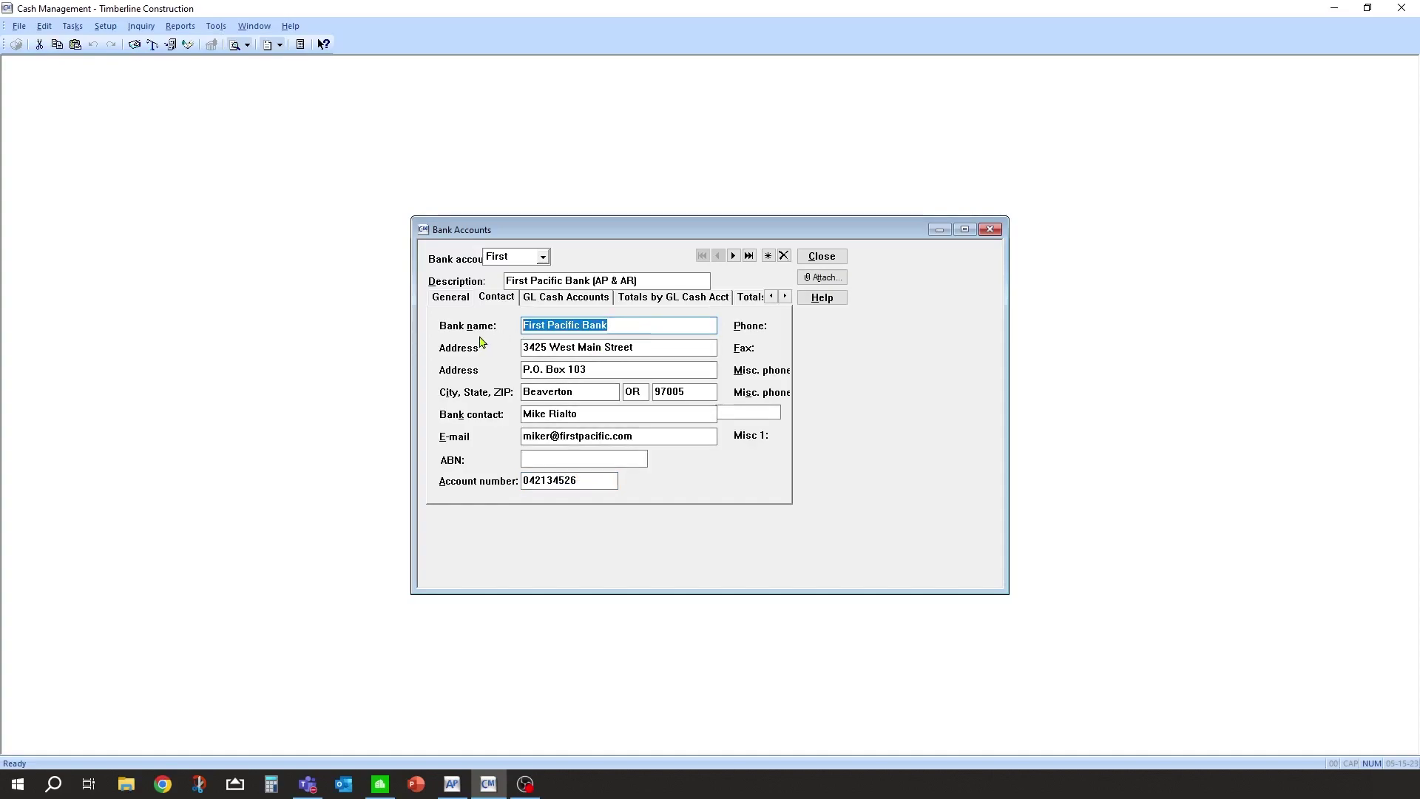
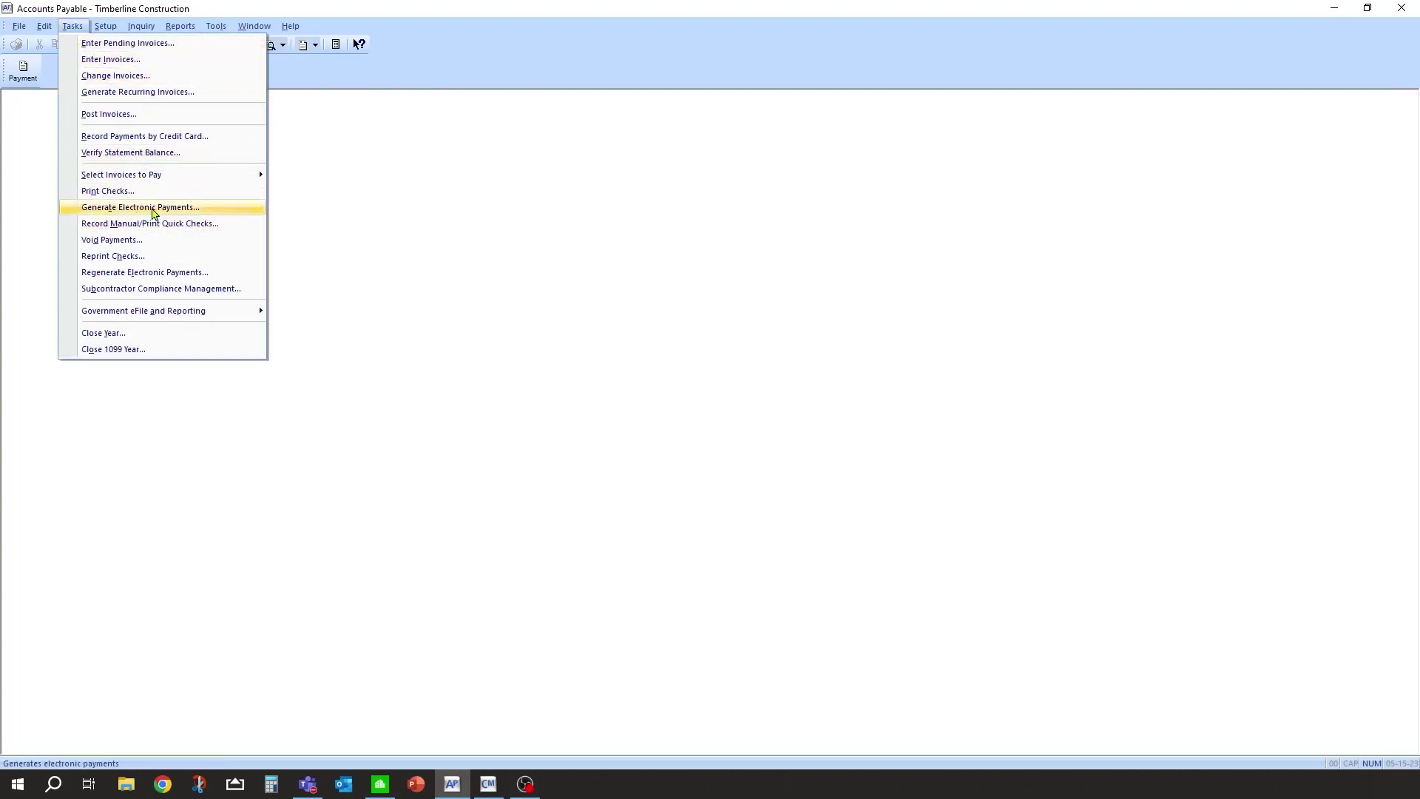
# Open the Generate Electronic Payments options and examine the origin name, immediate origin, and destination bank name and routing number
pyautogui.click(153, 212)
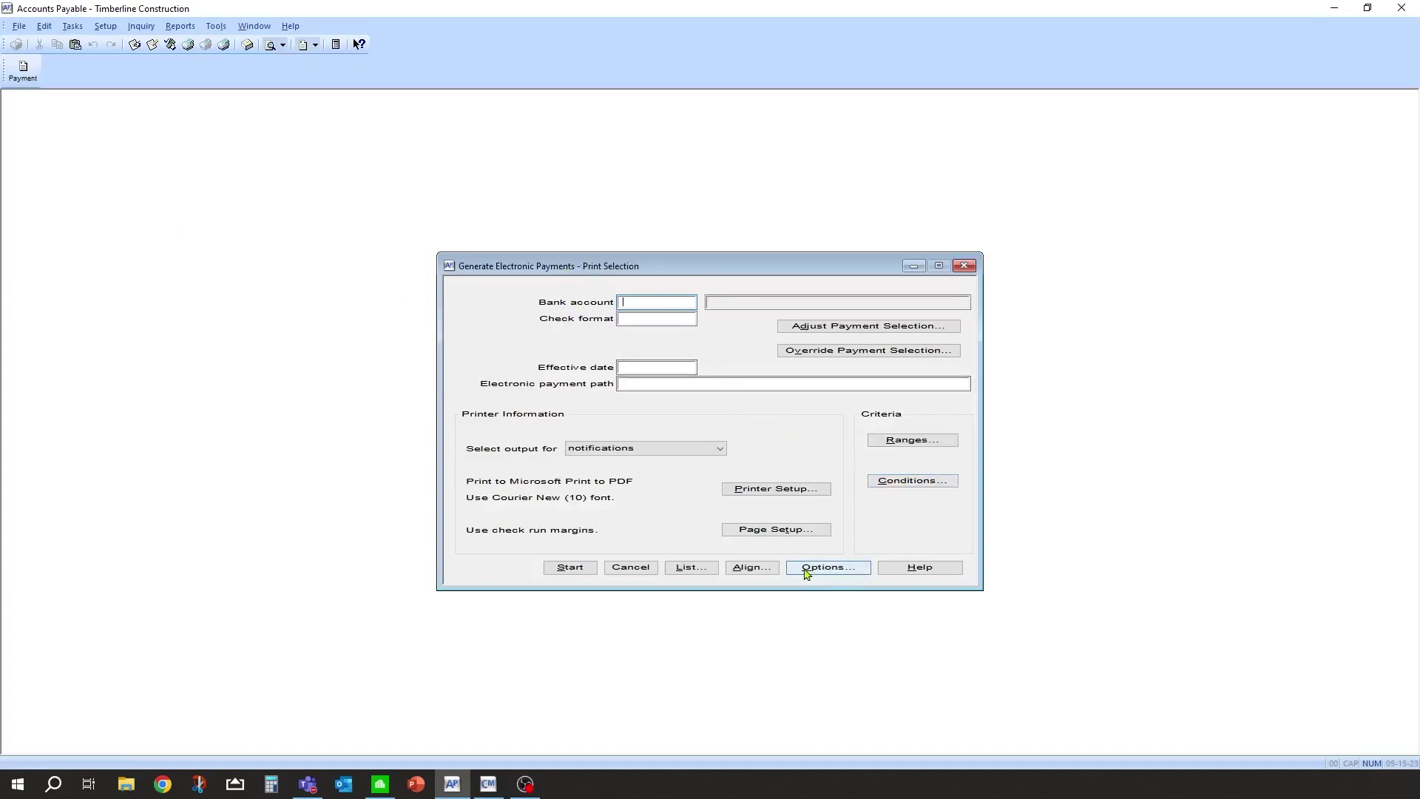
pyautogui.click(847, 571)
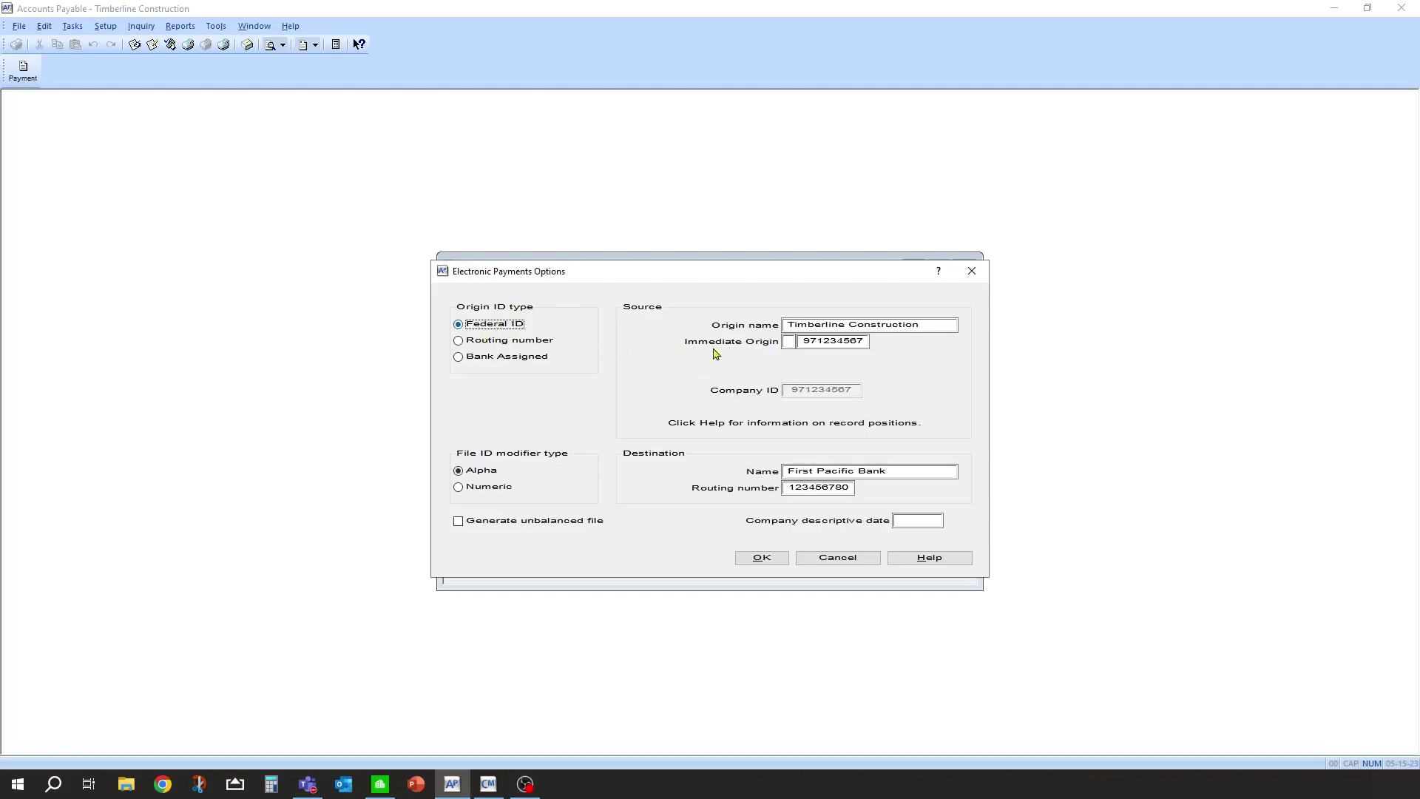
pyautogui.click(814, 325)
pyautogui.click(834, 342)
pyautogui.click(832, 342)
pyautogui.click(827, 342)
pyautogui.click(816, 471)
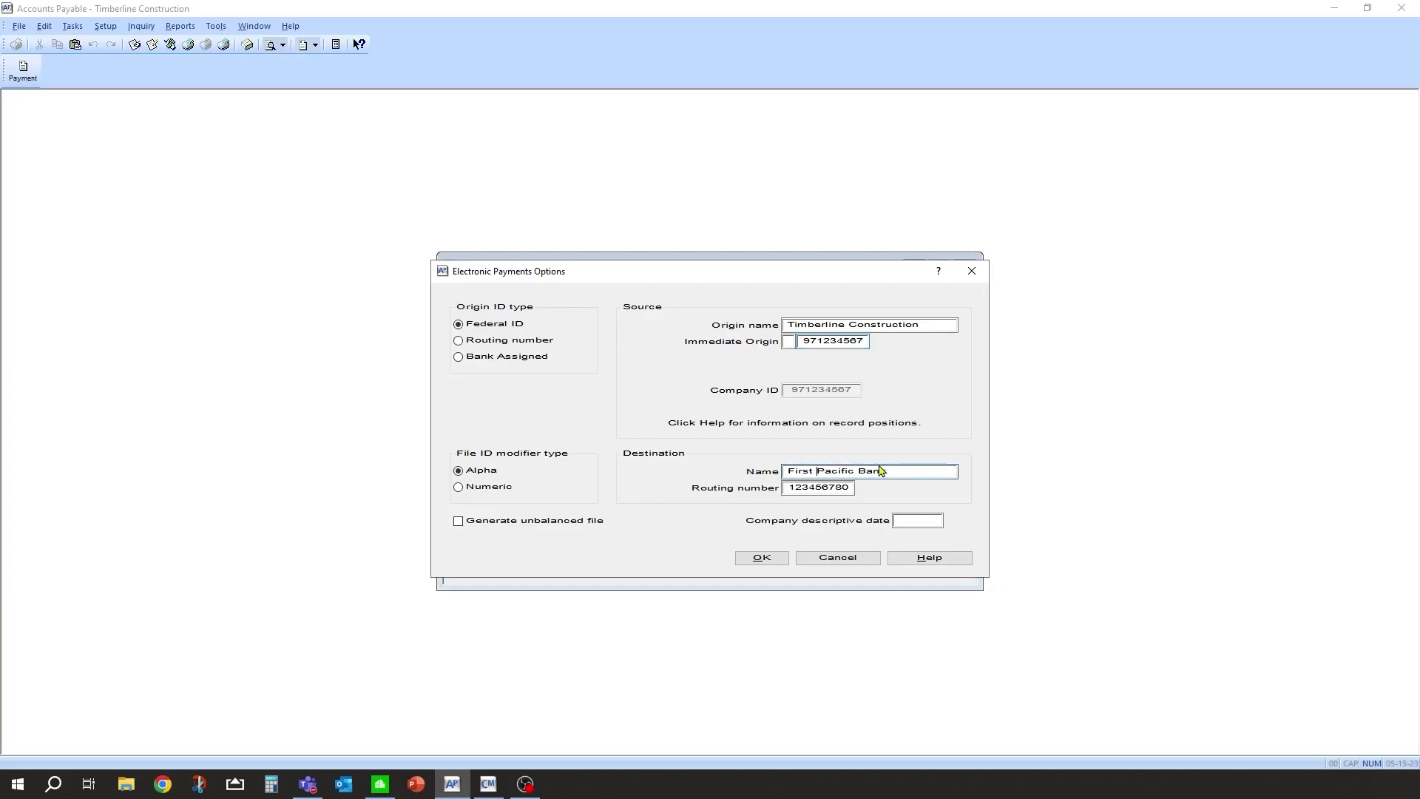
pyautogui.moveTo(898, 470); pyautogui.dragTo(782, 477)
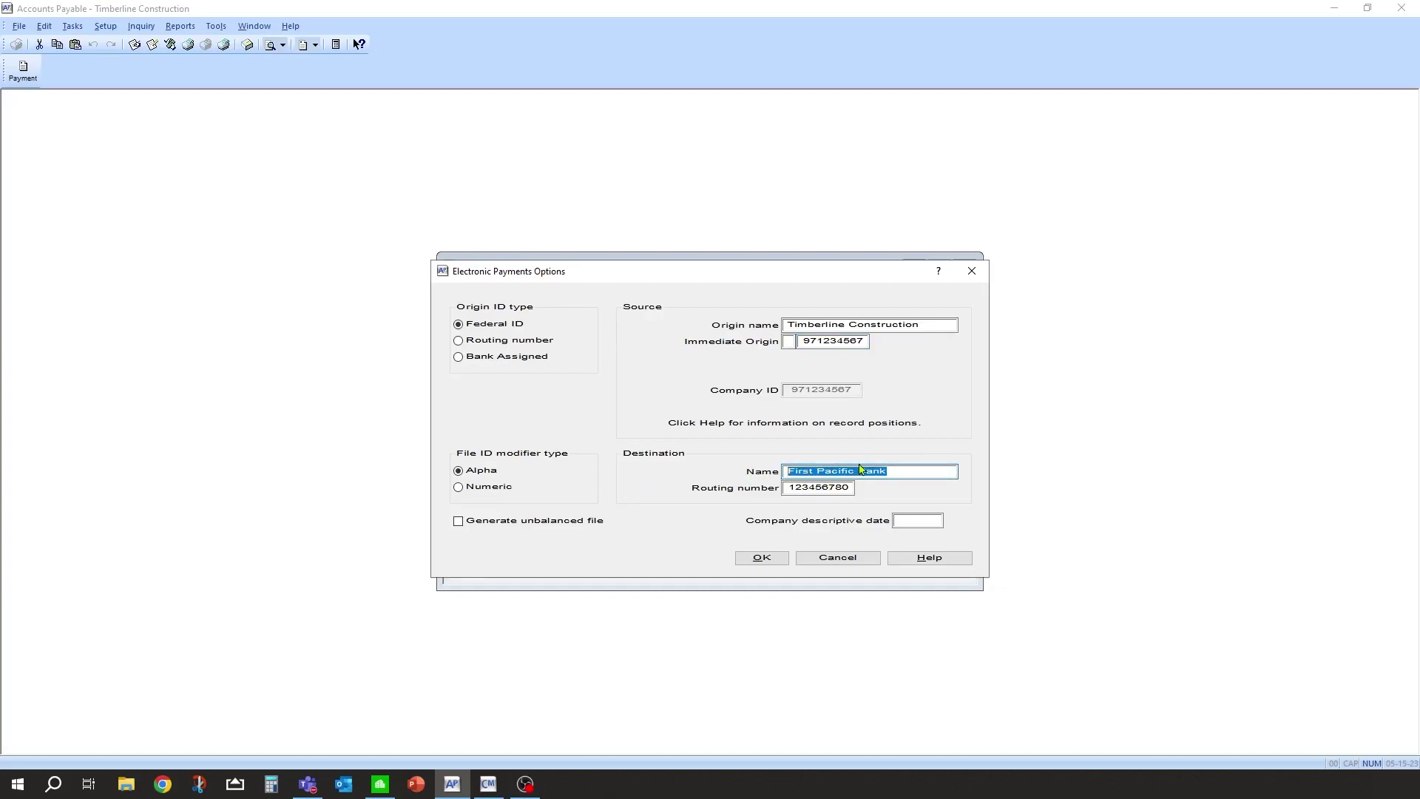
pyautogui.click(787, 488)
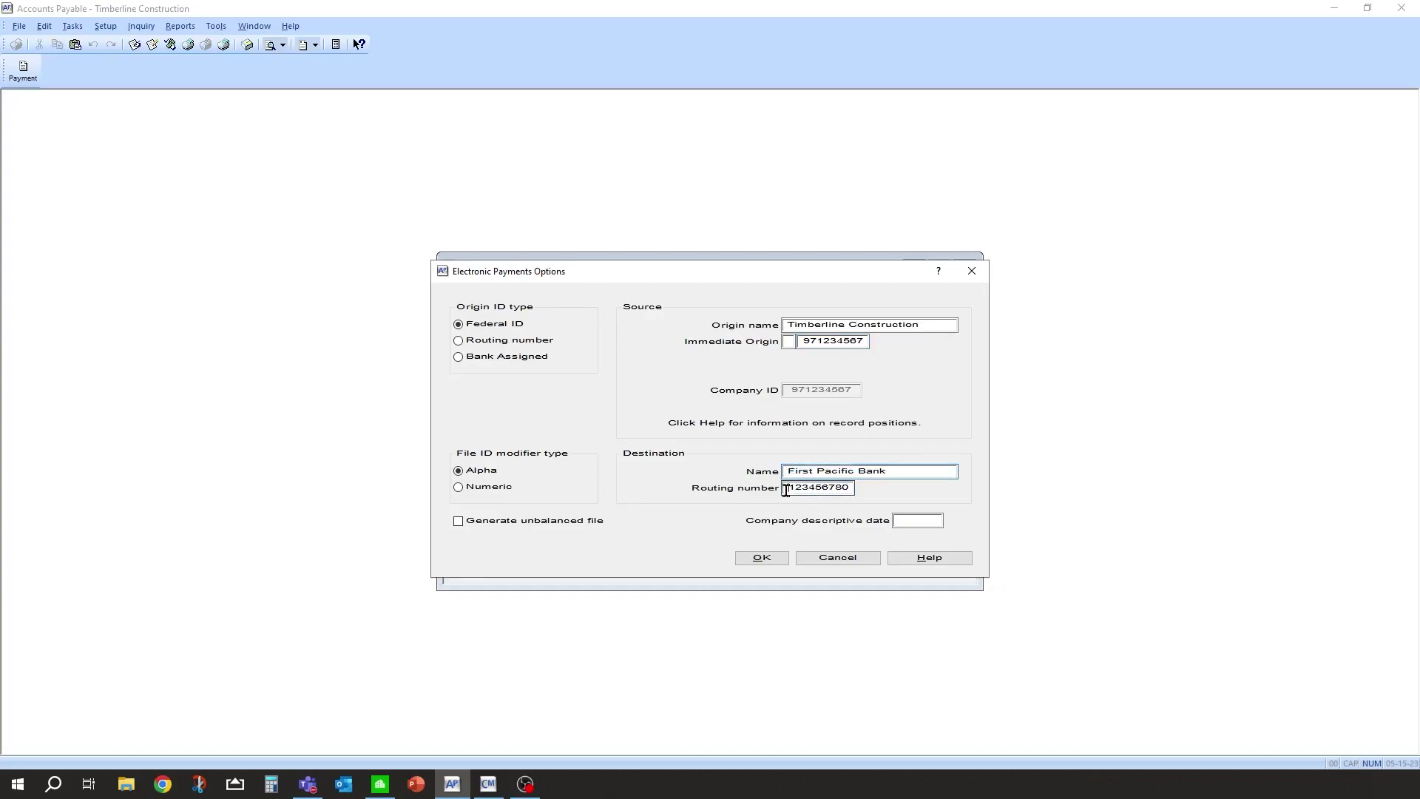
pyautogui.moveTo(787, 488); pyautogui.dragTo(869, 500)
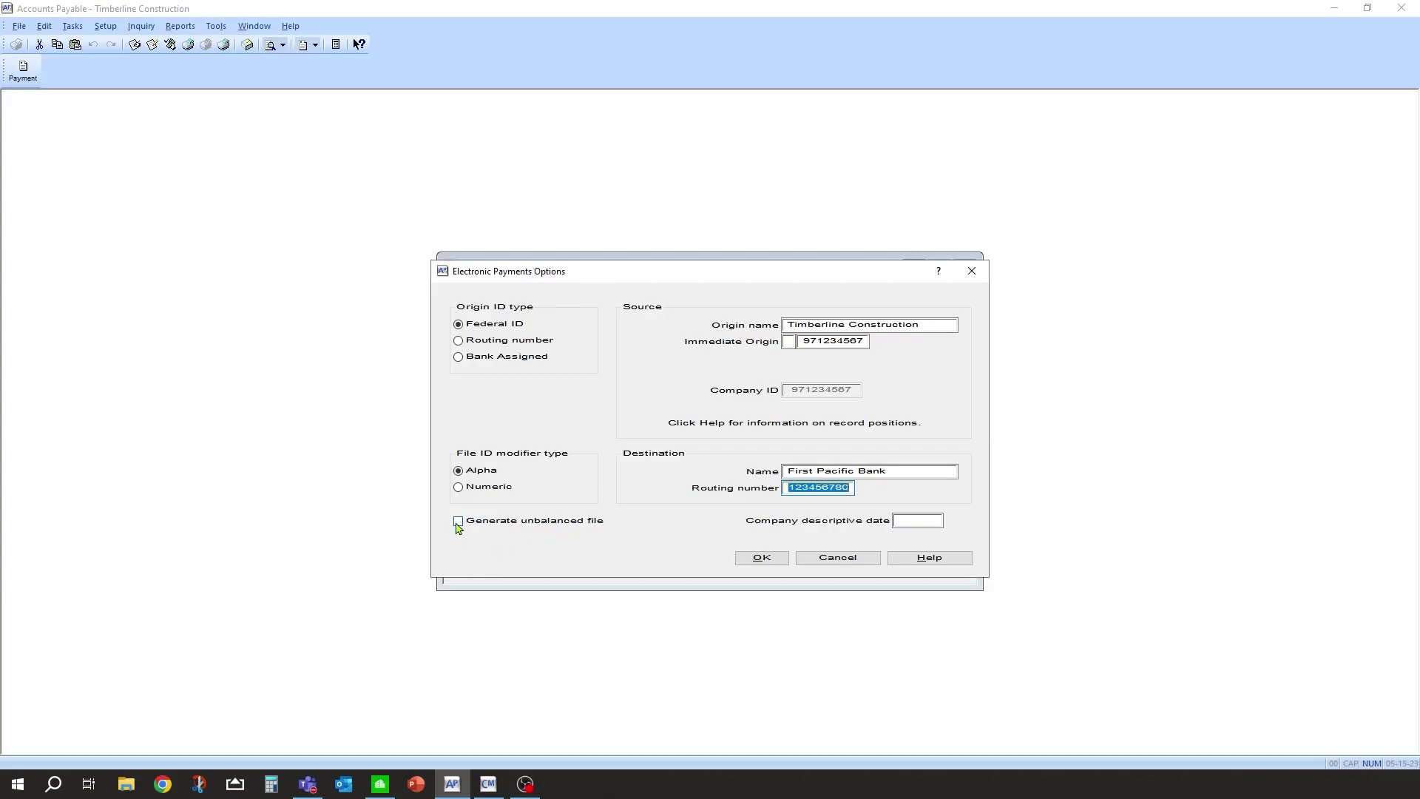
# Read the help topic on generating electronic payments, then close the help, payment options and print selection without saving changes
pyautogui.click(941, 565)
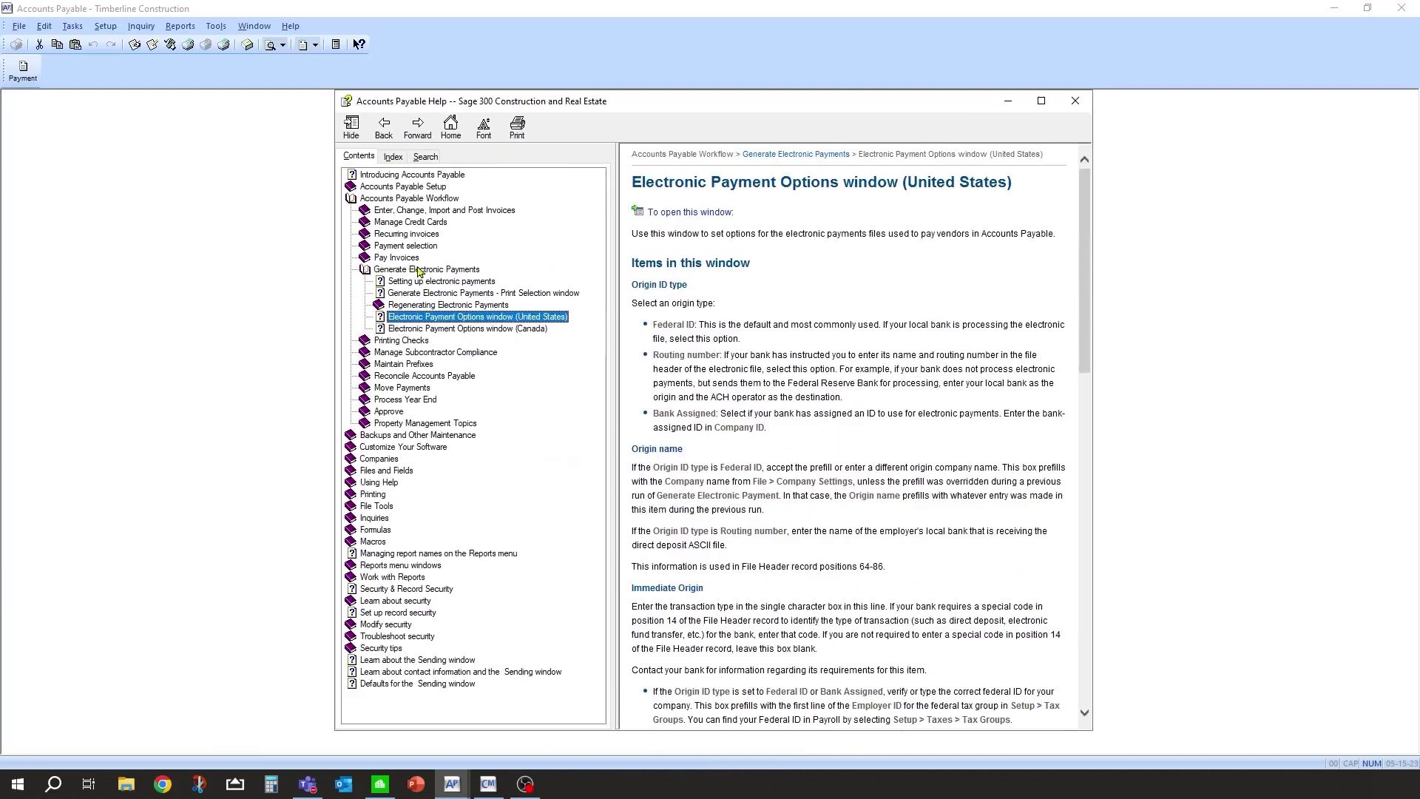
pyautogui.click(417, 271)
pyautogui.click(403, 273)
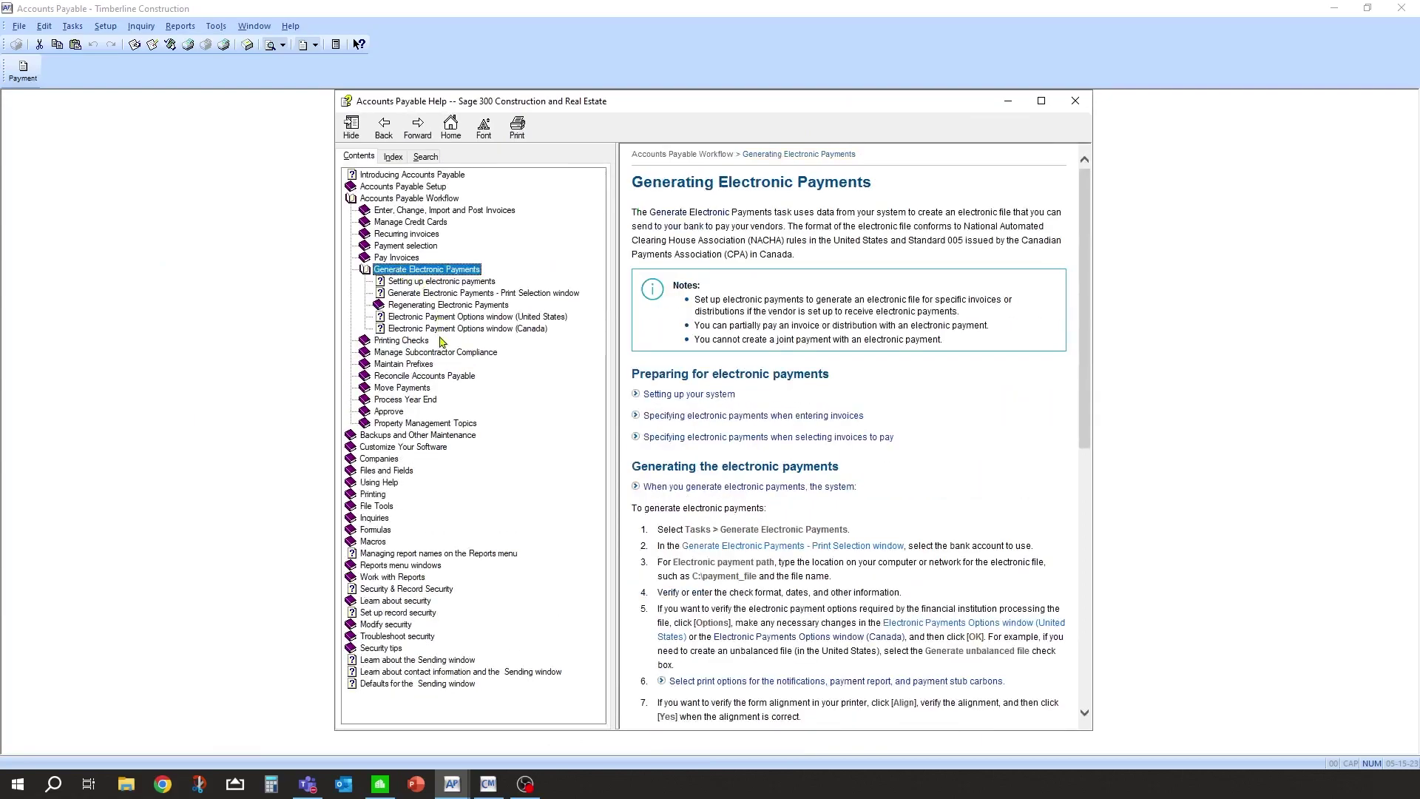
pyautogui.scroll(-5, 782, 482)
pyautogui.scroll(-2, 782, 483)
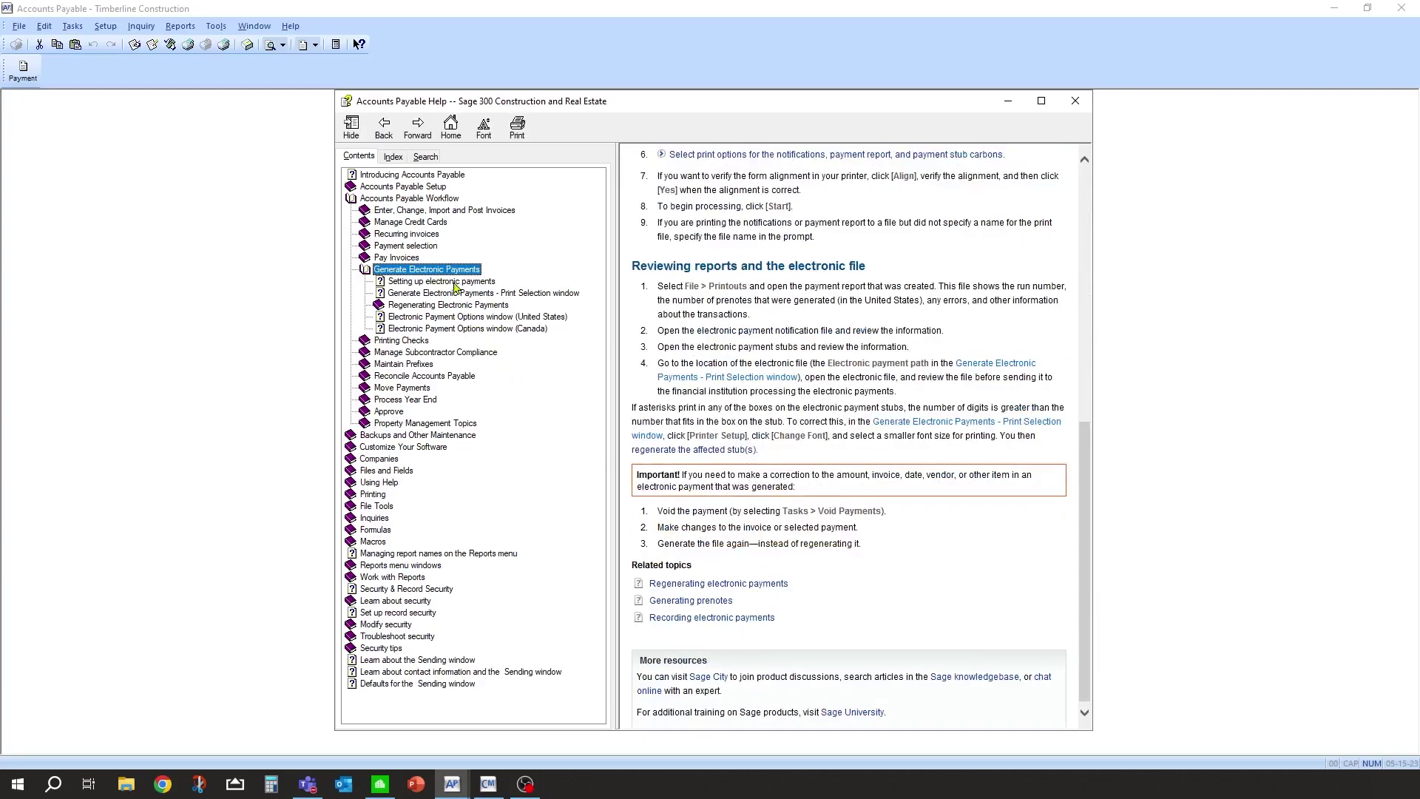
pyautogui.scroll(3, 801, 299)
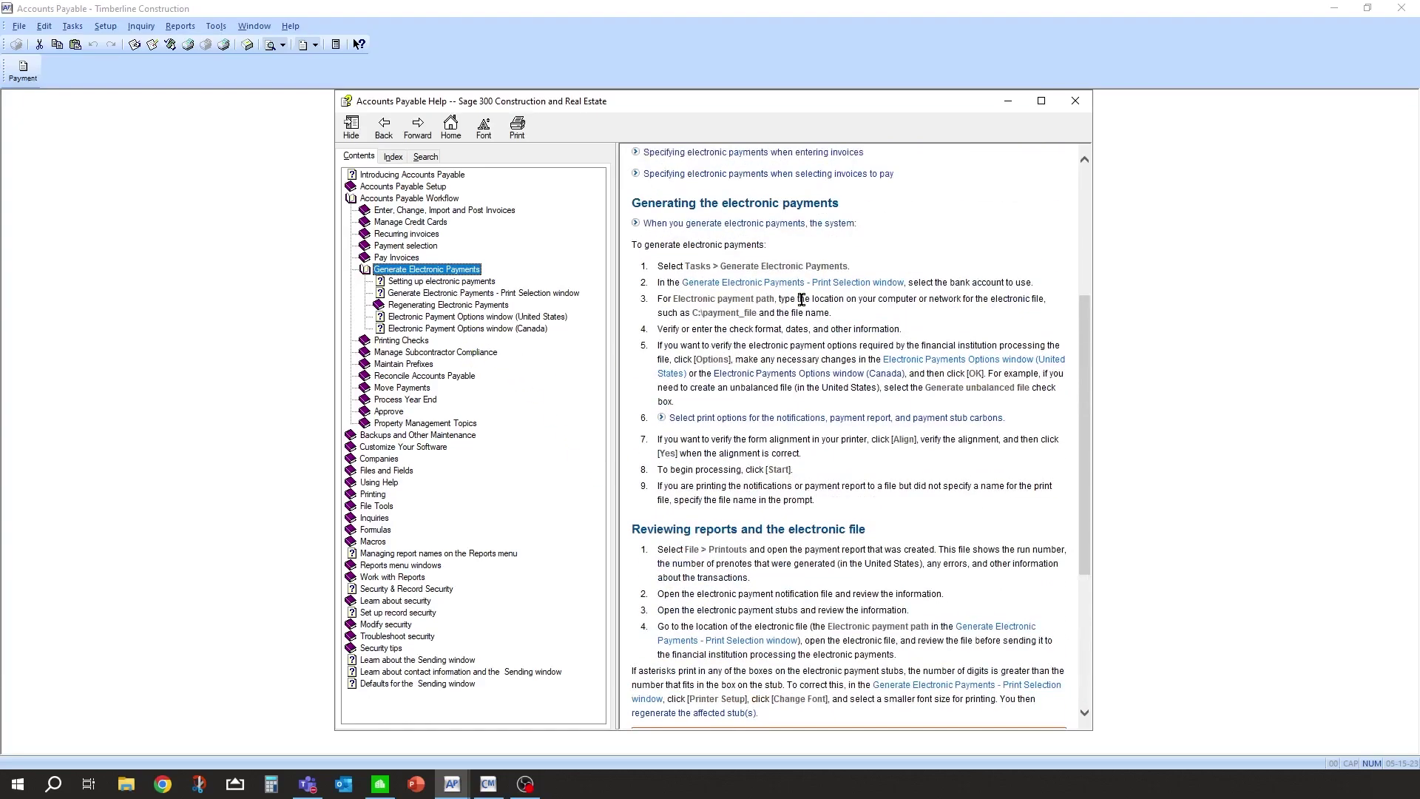
pyautogui.scroll(3, 800, 300)
pyautogui.click(1076, 105)
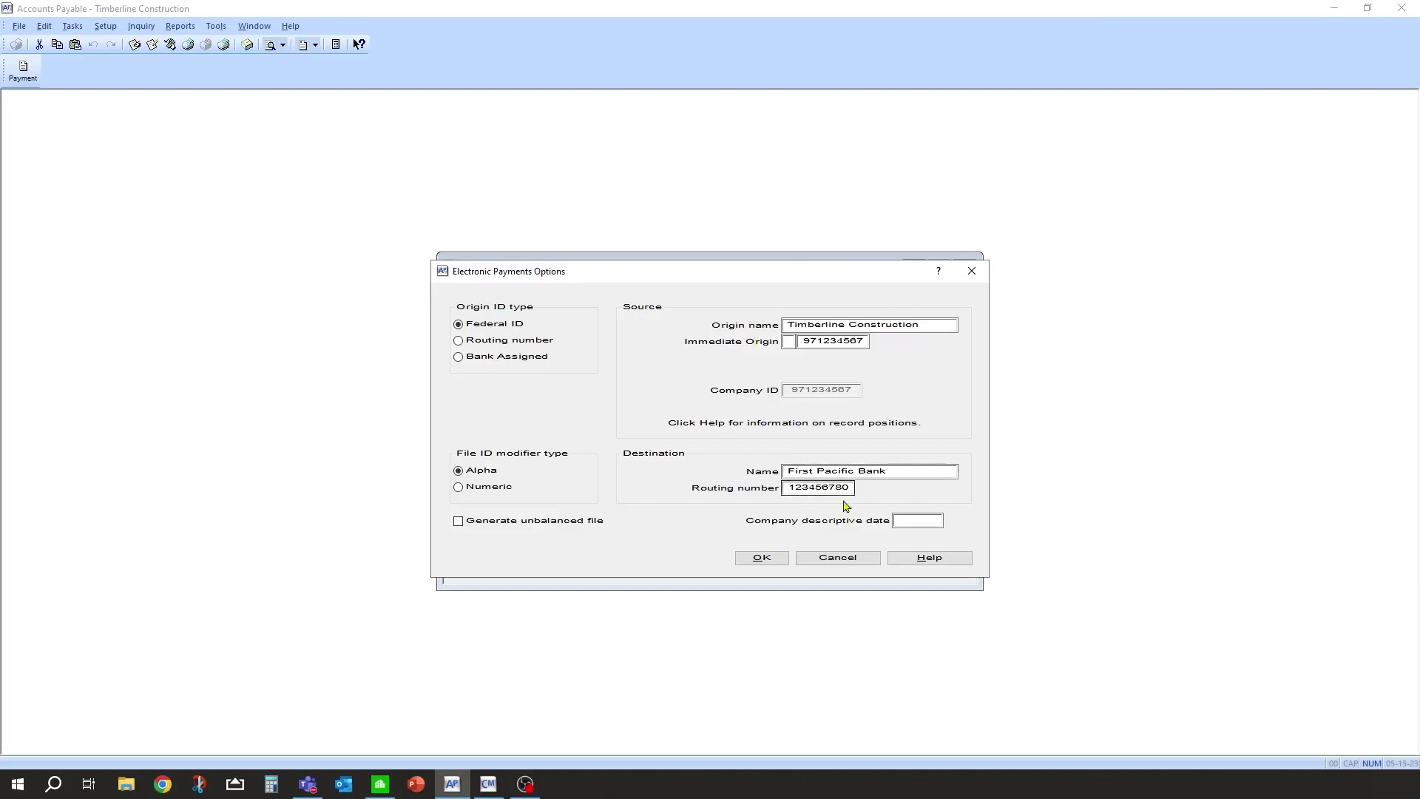
pyautogui.click(837, 558)
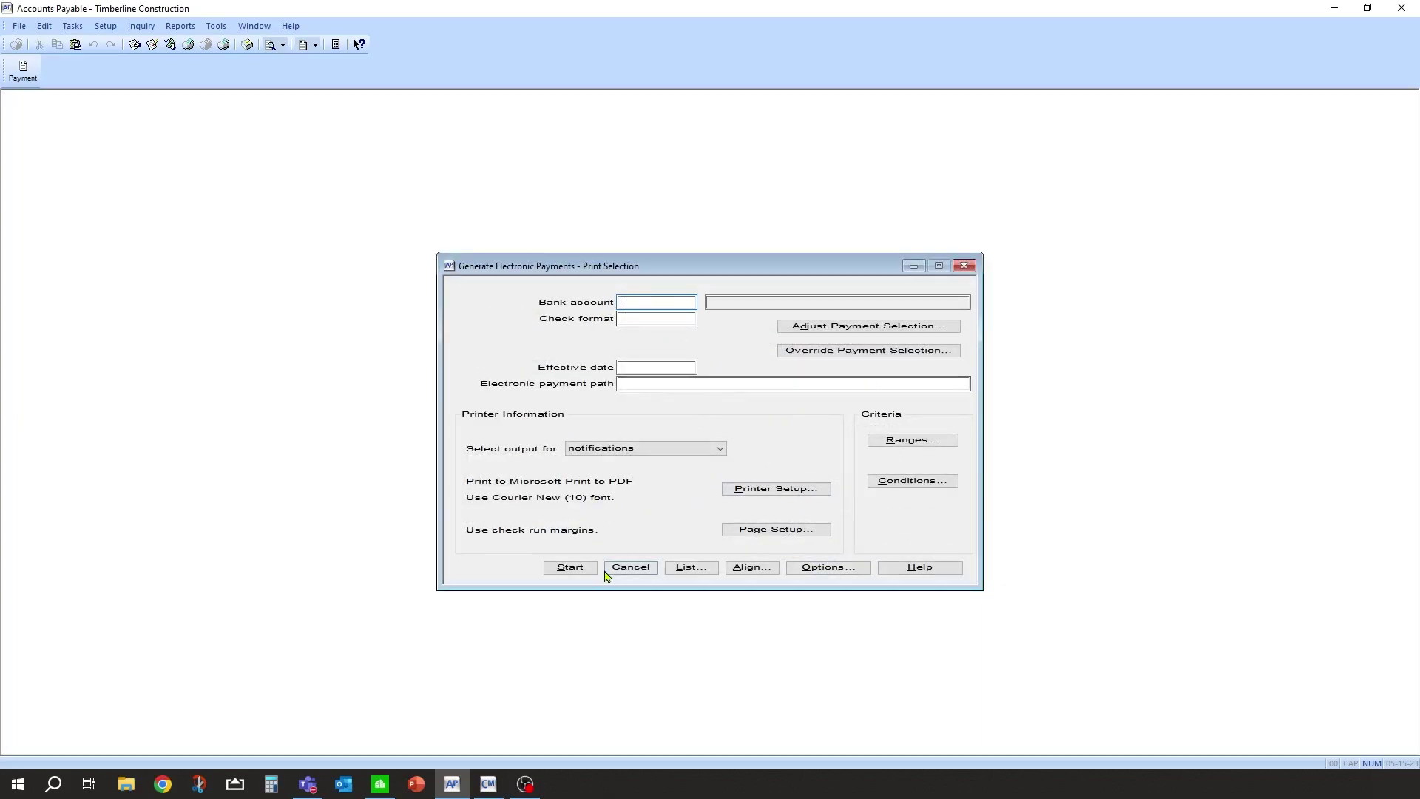
pyautogui.click(630, 568)
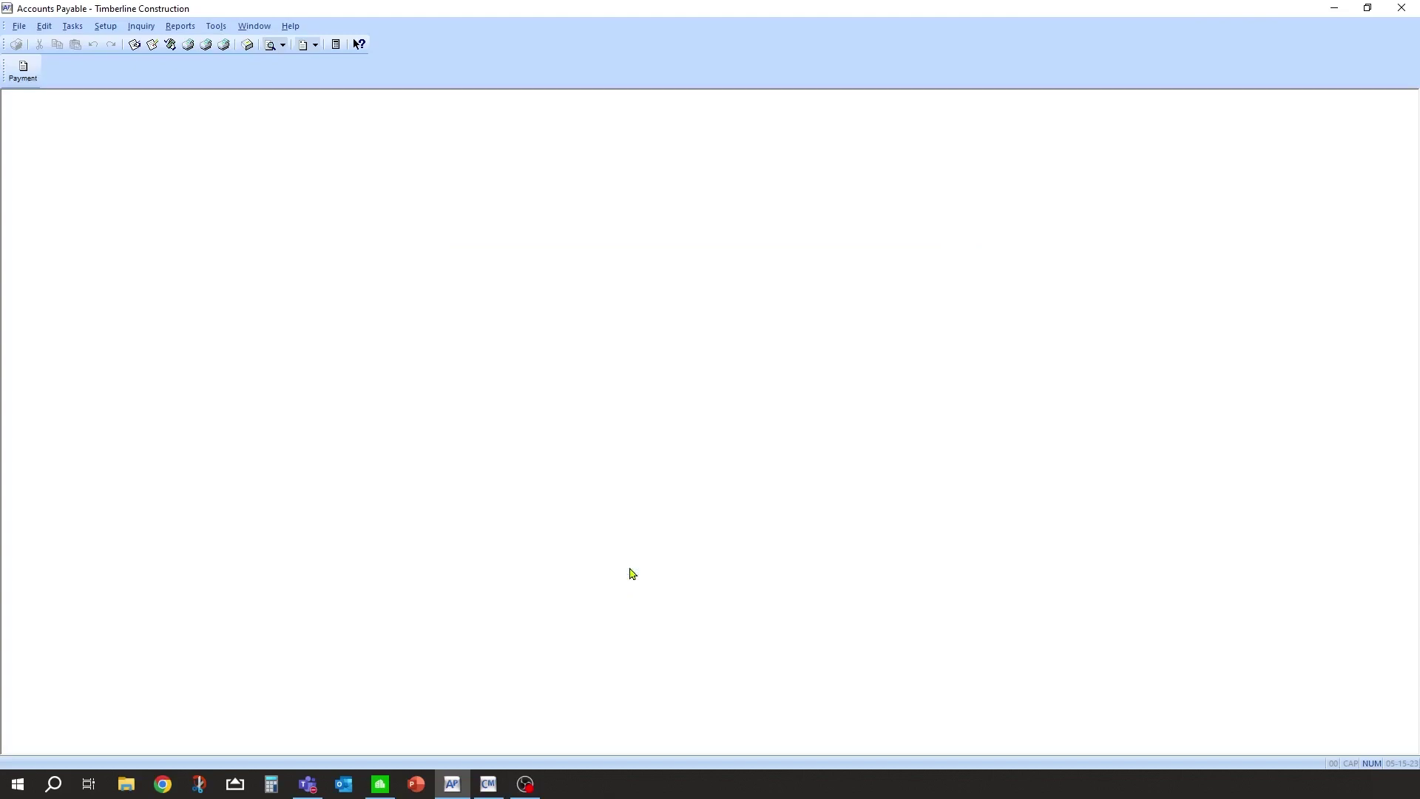
# Start a new invoice for A-1 Electric Company with invoice number 2345 and invoice date 5-30-2015
pyautogui.click(73, 27)
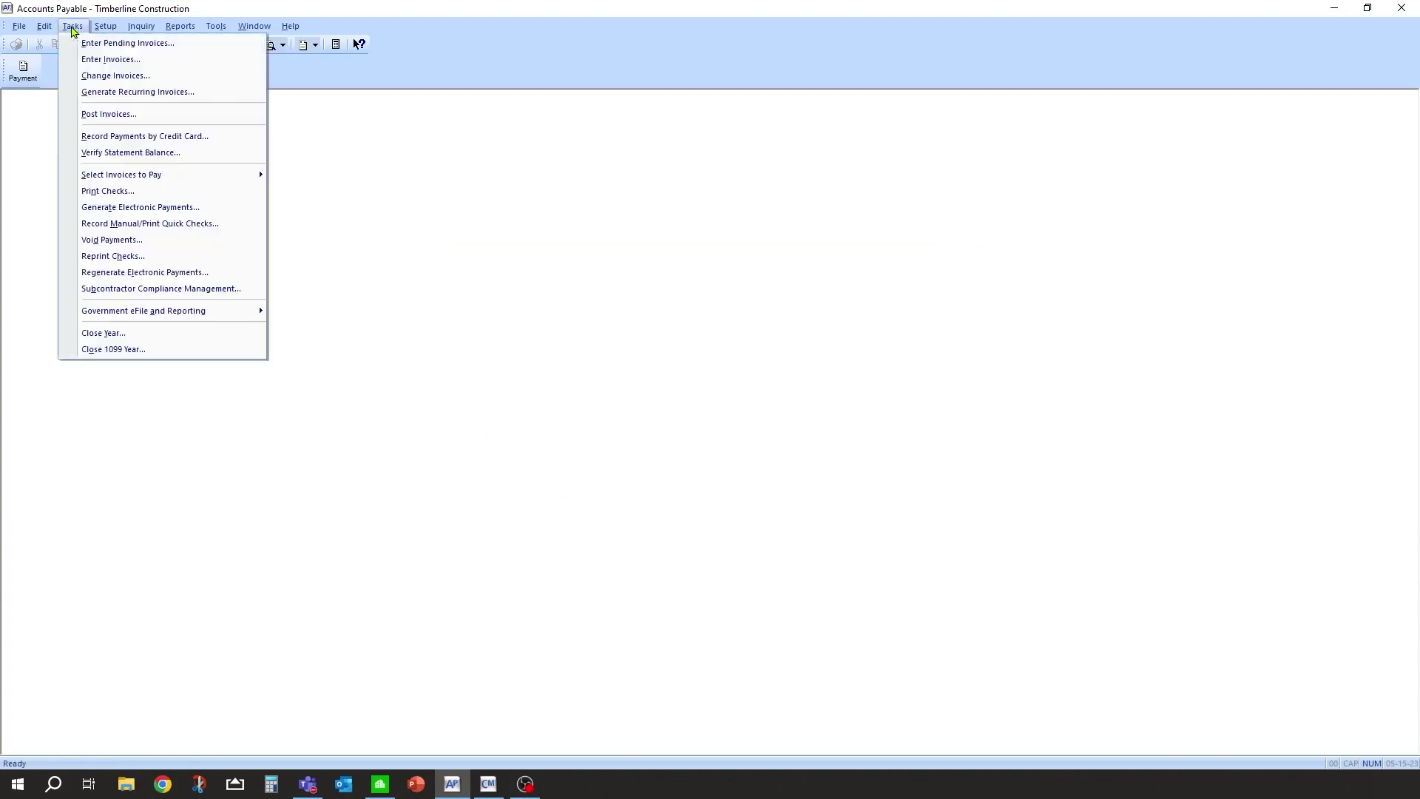
pyautogui.click(115, 66)
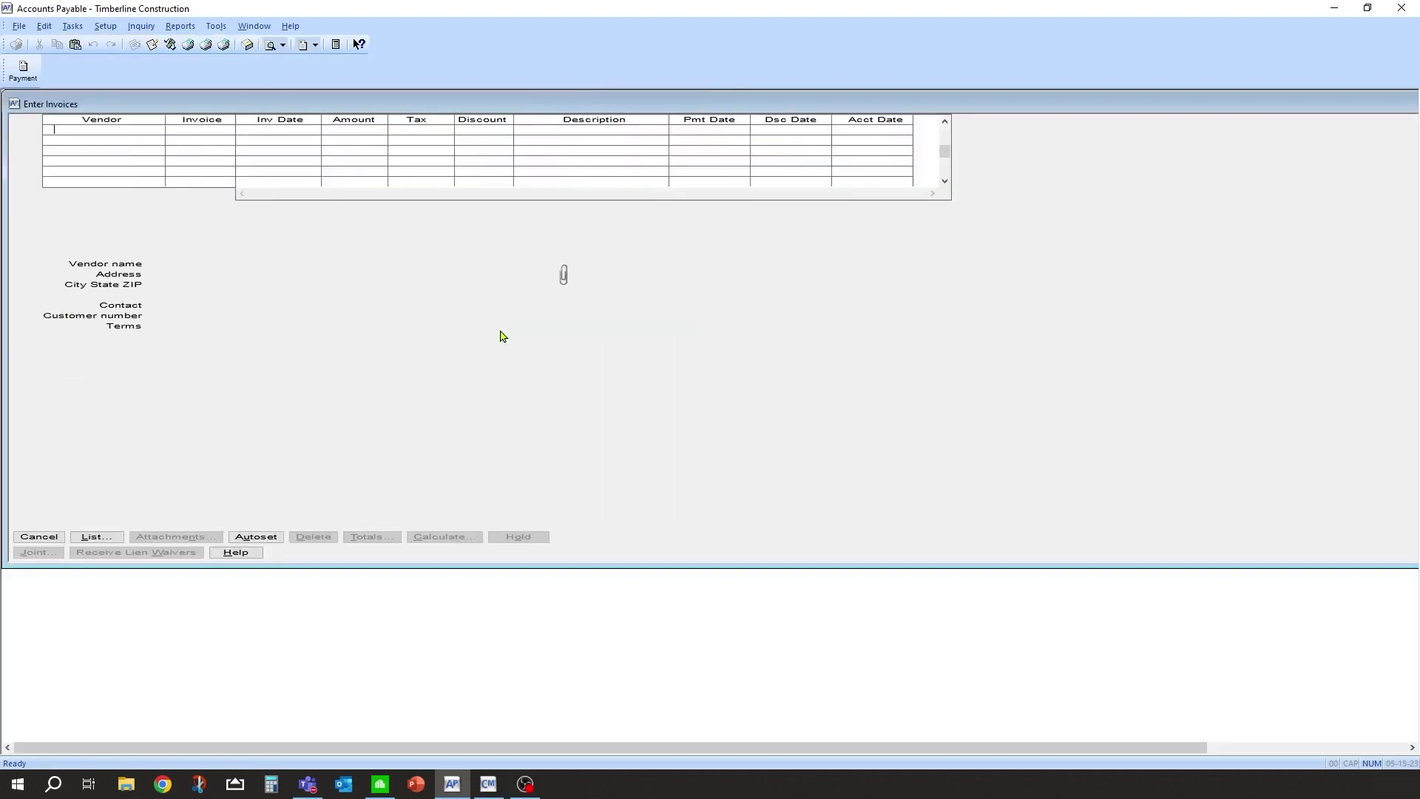
pyautogui.click(89, 539)
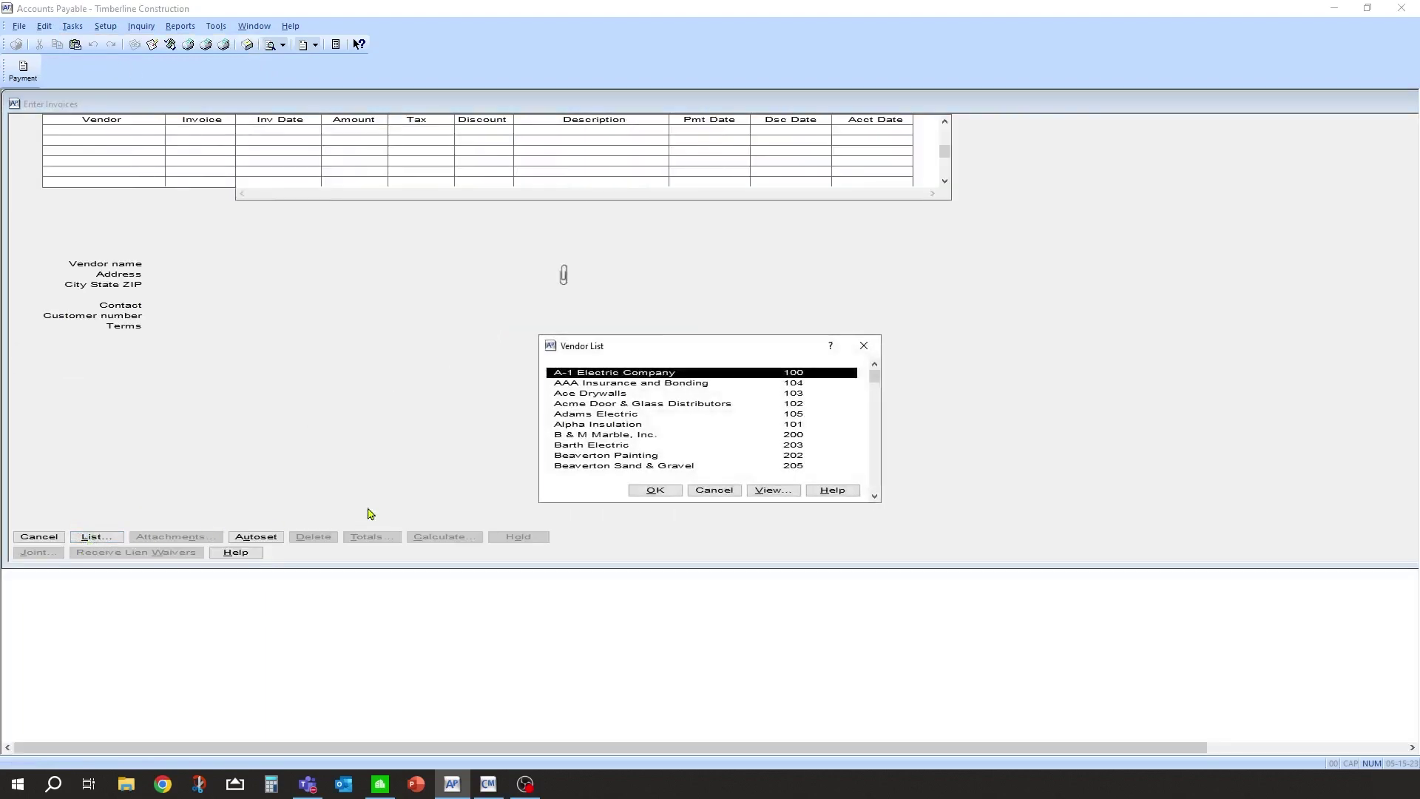
pyautogui.click(654, 490)
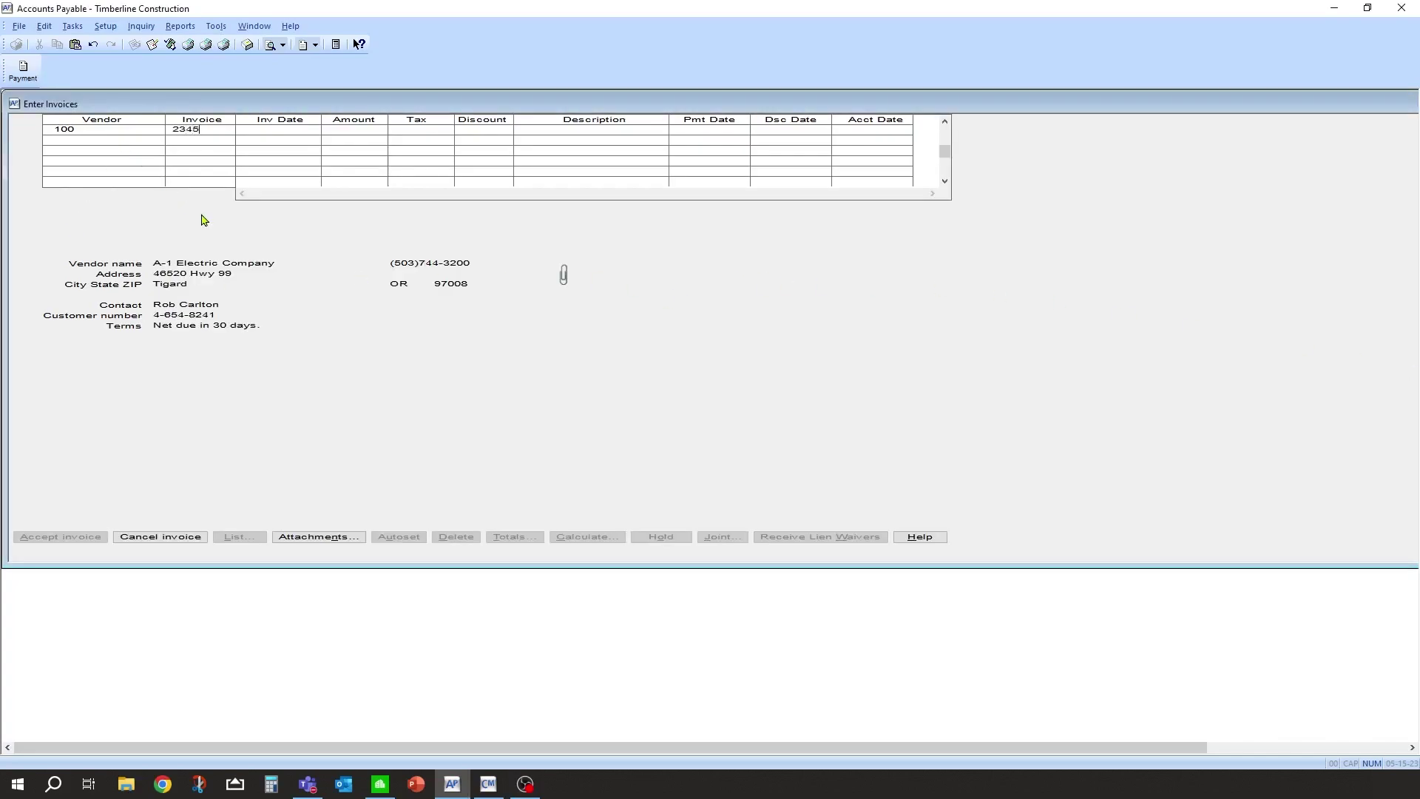
pyautogui.press('Tab')
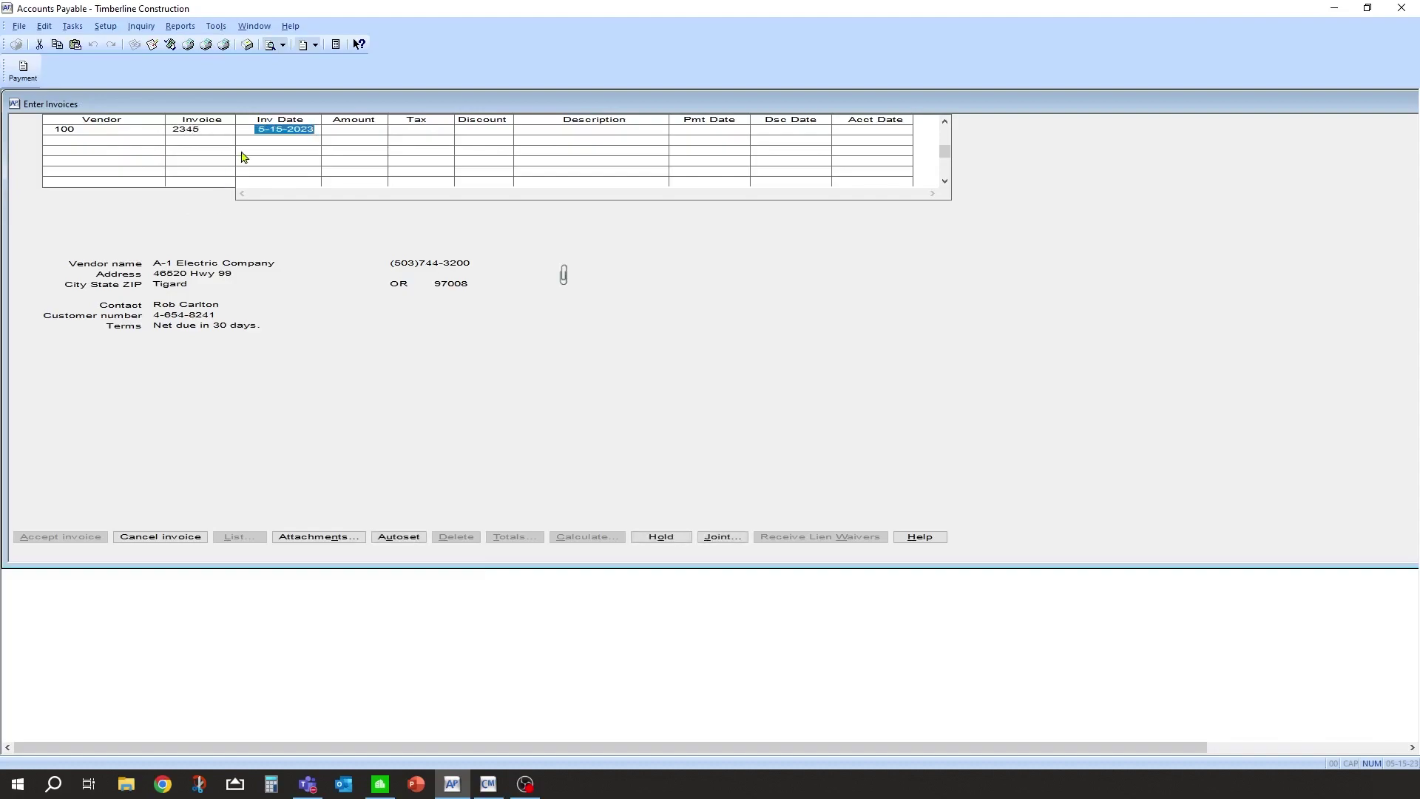
pyautogui.write('05302015')
pyautogui.press('Tab')
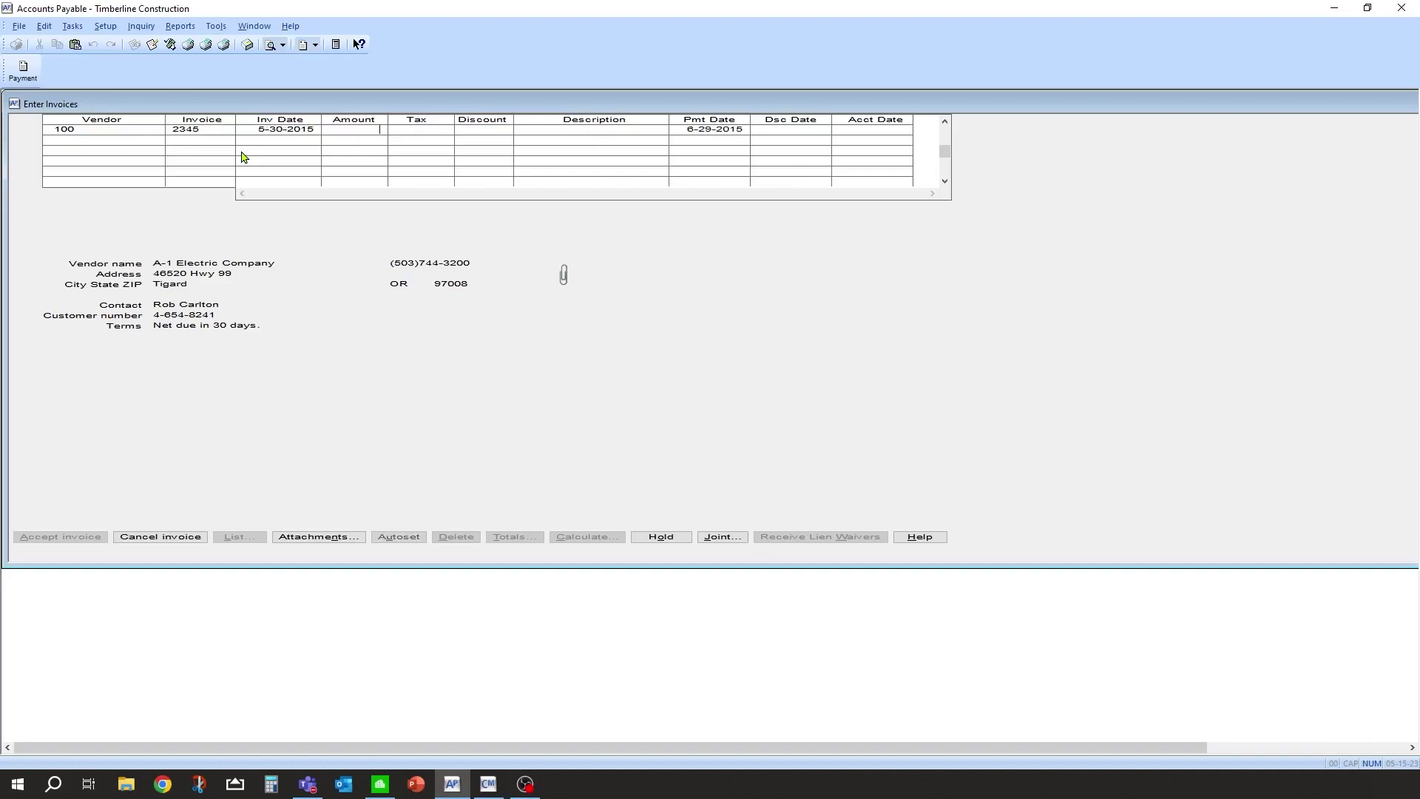
# Enter 450.00 as the invoice amount and set the accounting date to 5-30-2015
pyautogui.press('Tab')
pyautogui.press('Tab')
pyautogui.press('Tab')
pyautogui.press('Tab')
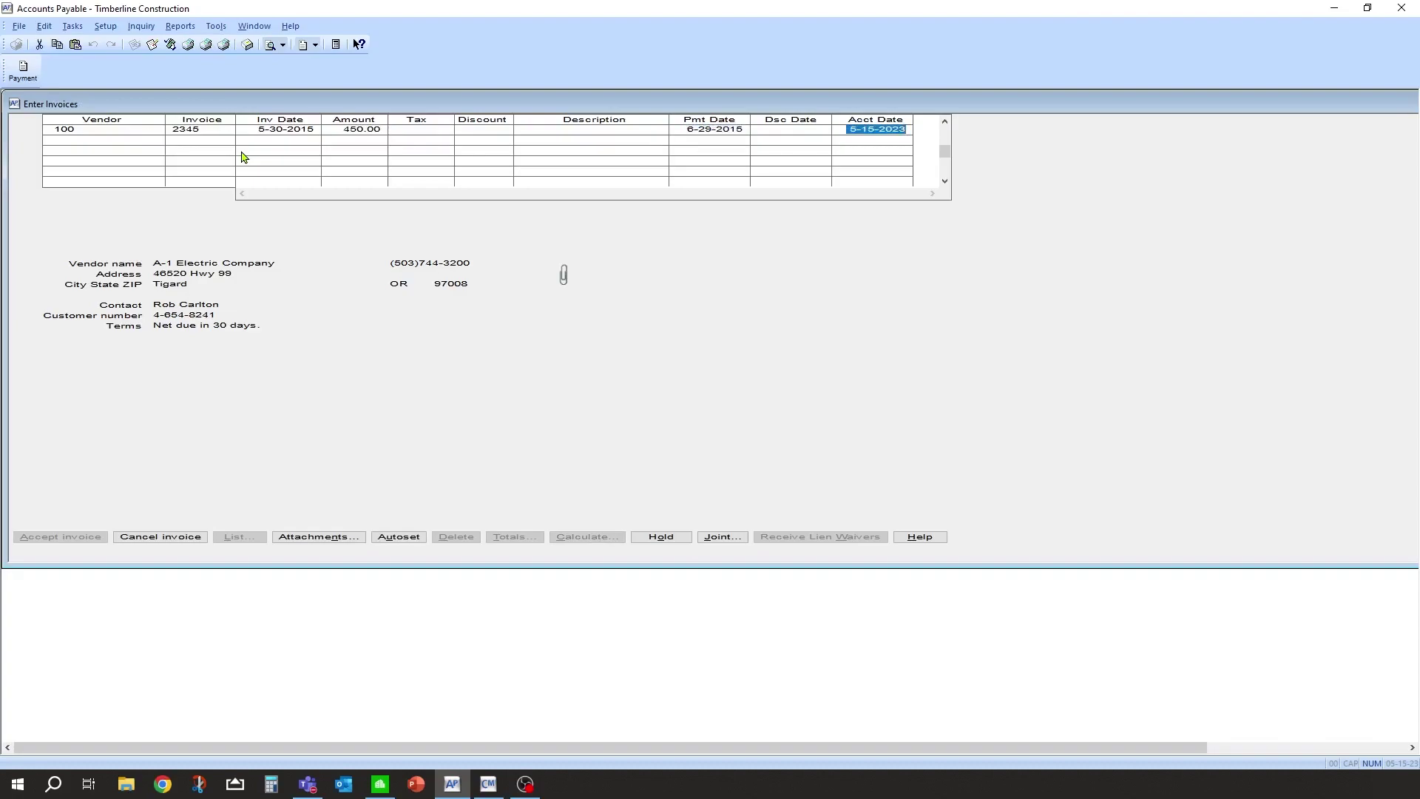
pyautogui.write('05302015')
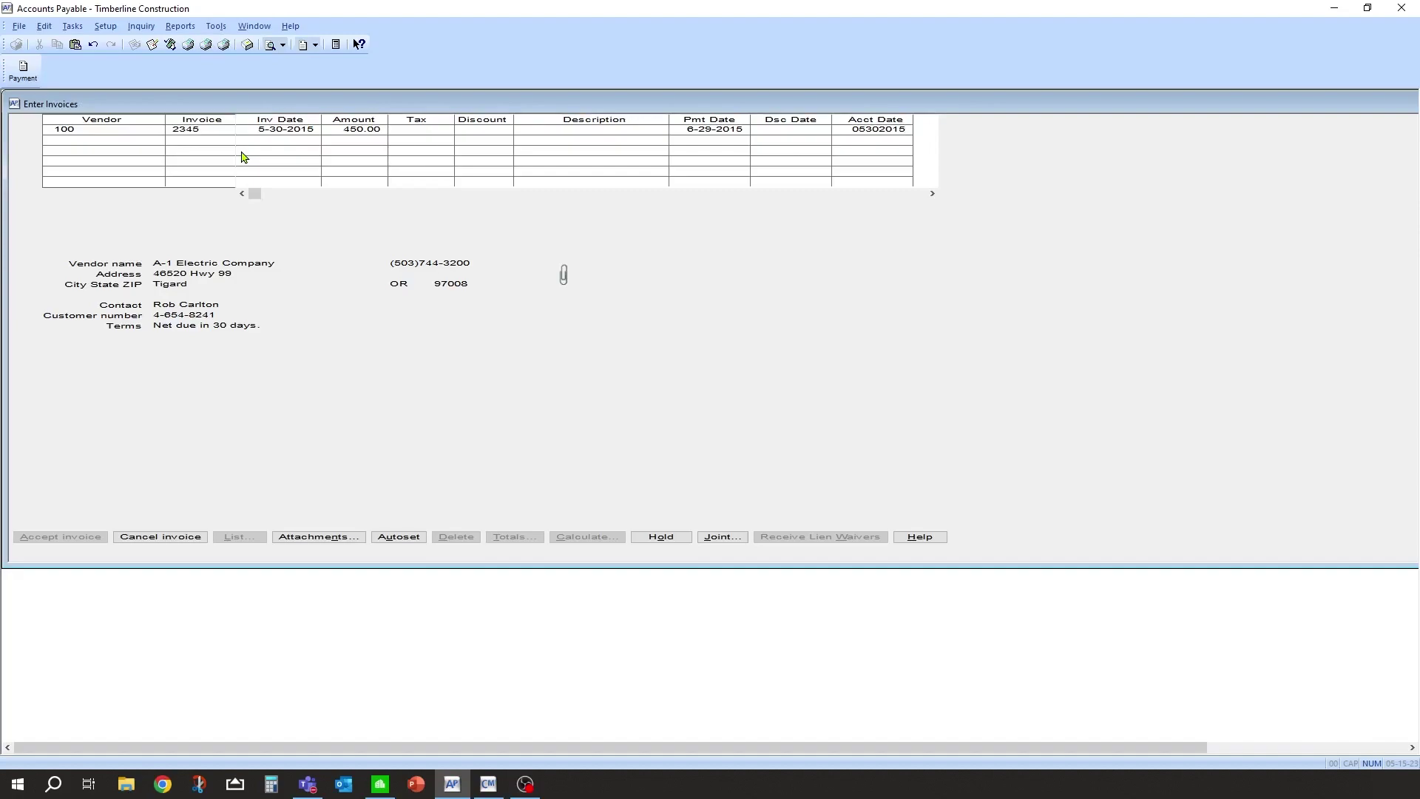
pyautogui.press('Tab')
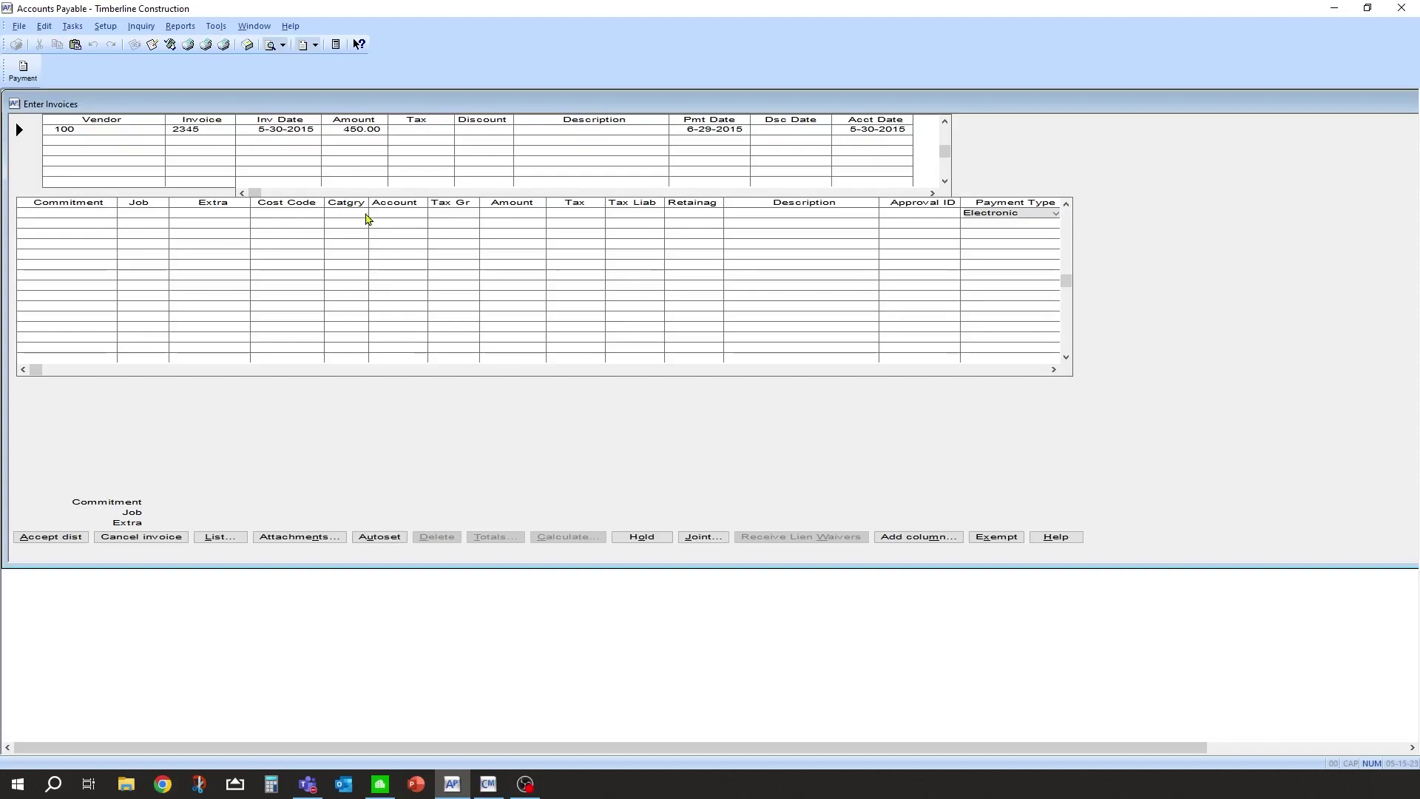
# Distribute the 450.00 to the default Repairs account with tax group OR and choose Electronic as the payment type
pyautogui.click(396, 213)
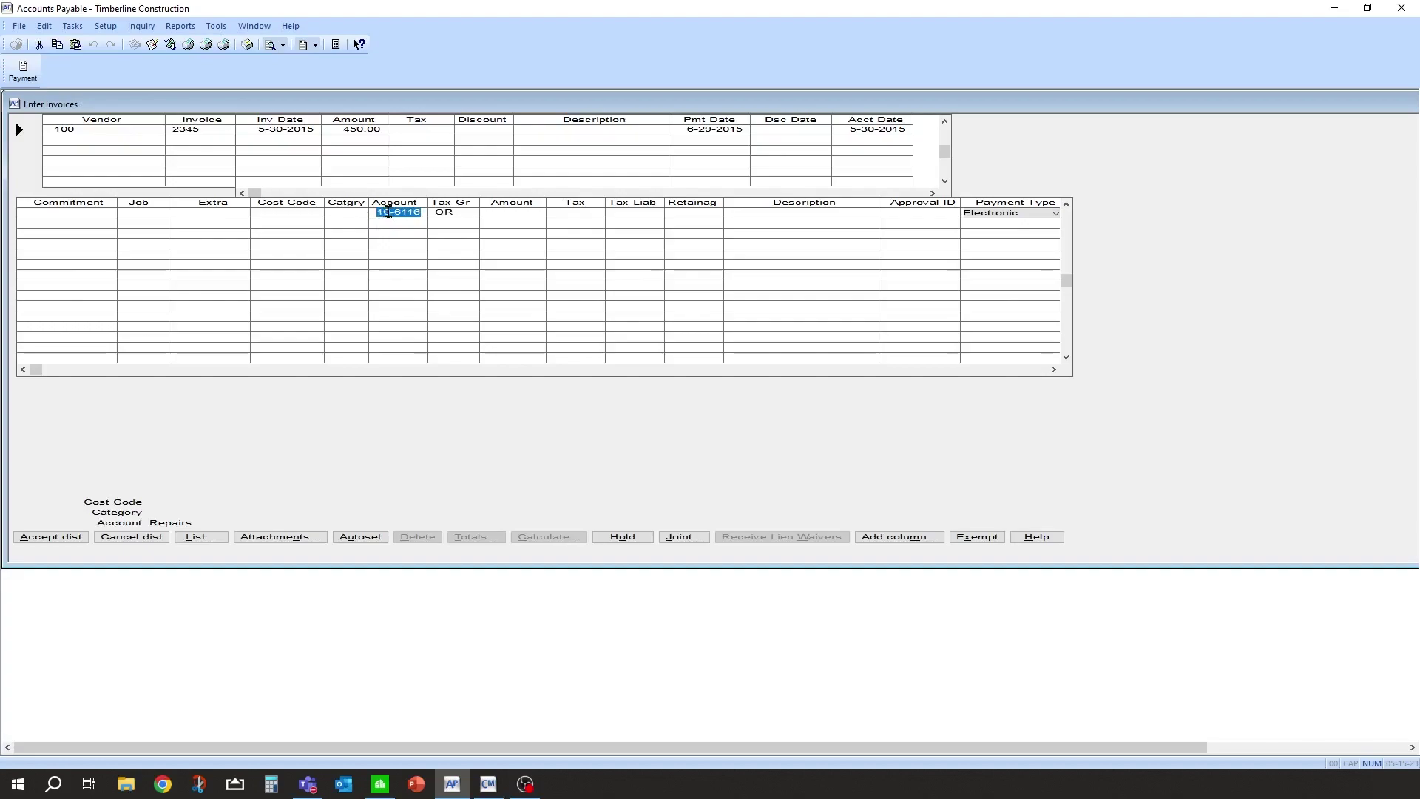
pyautogui.press('Tab')
pyautogui.press('Tab')
pyautogui.press('Tab')
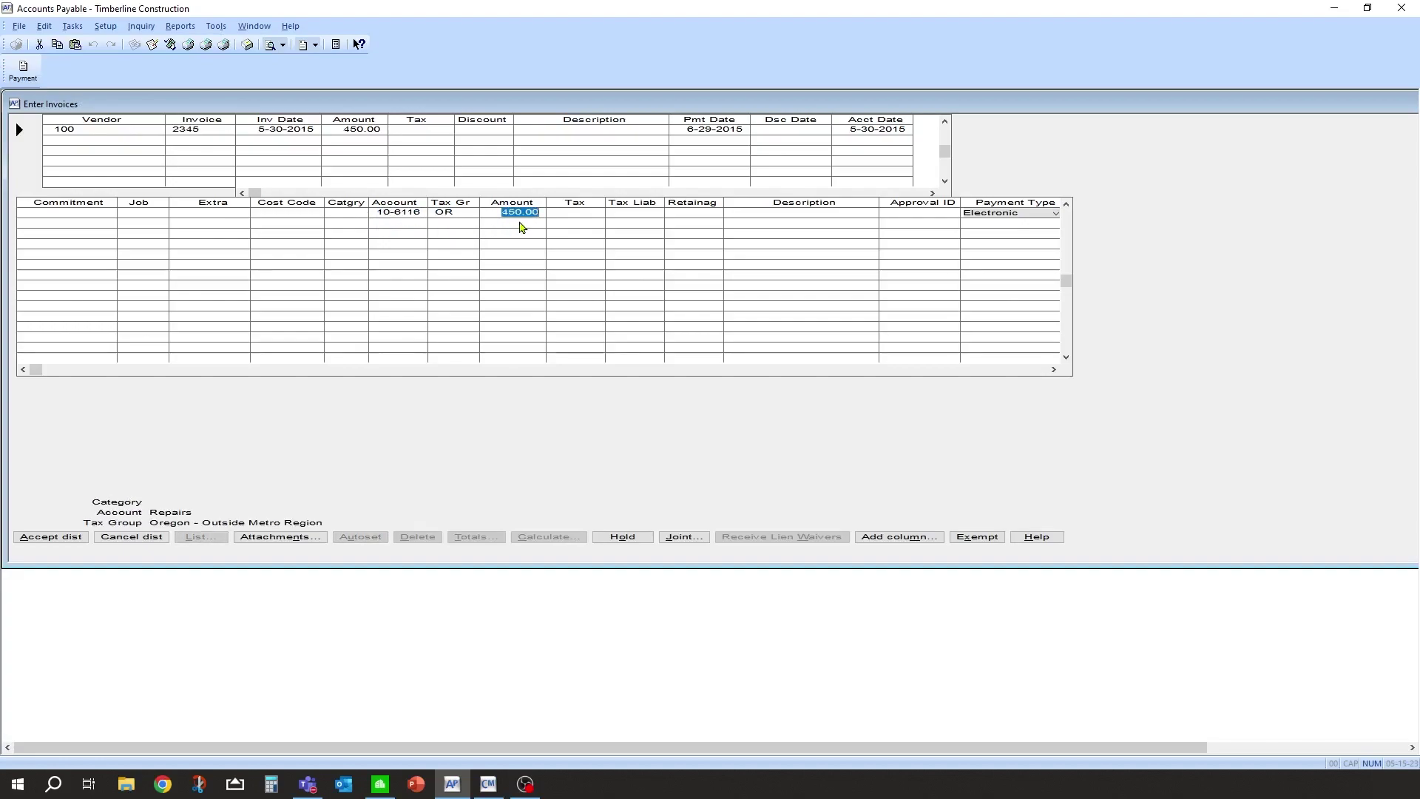
pyautogui.press('Tab')
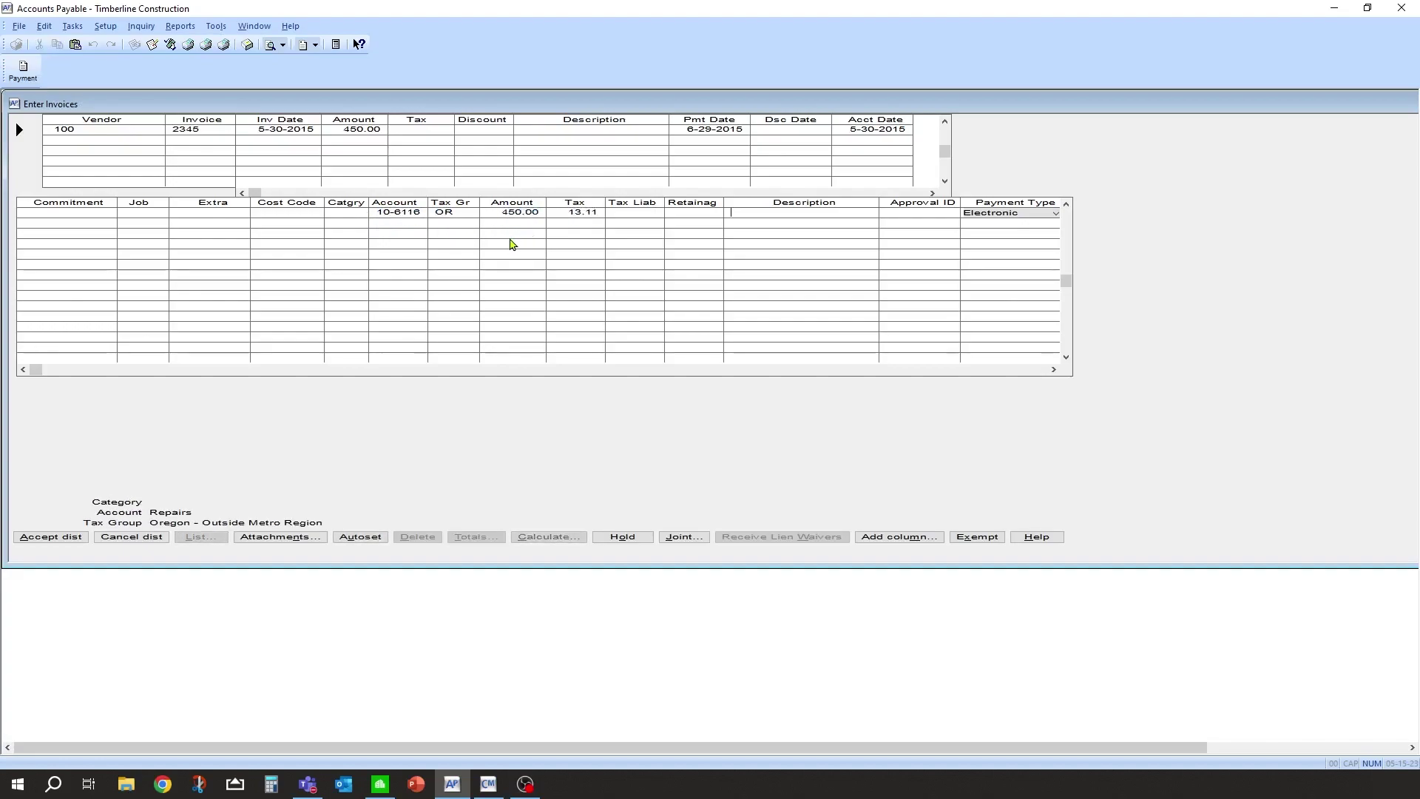
pyautogui.press('Tab')
pyautogui.click(1041, 213)
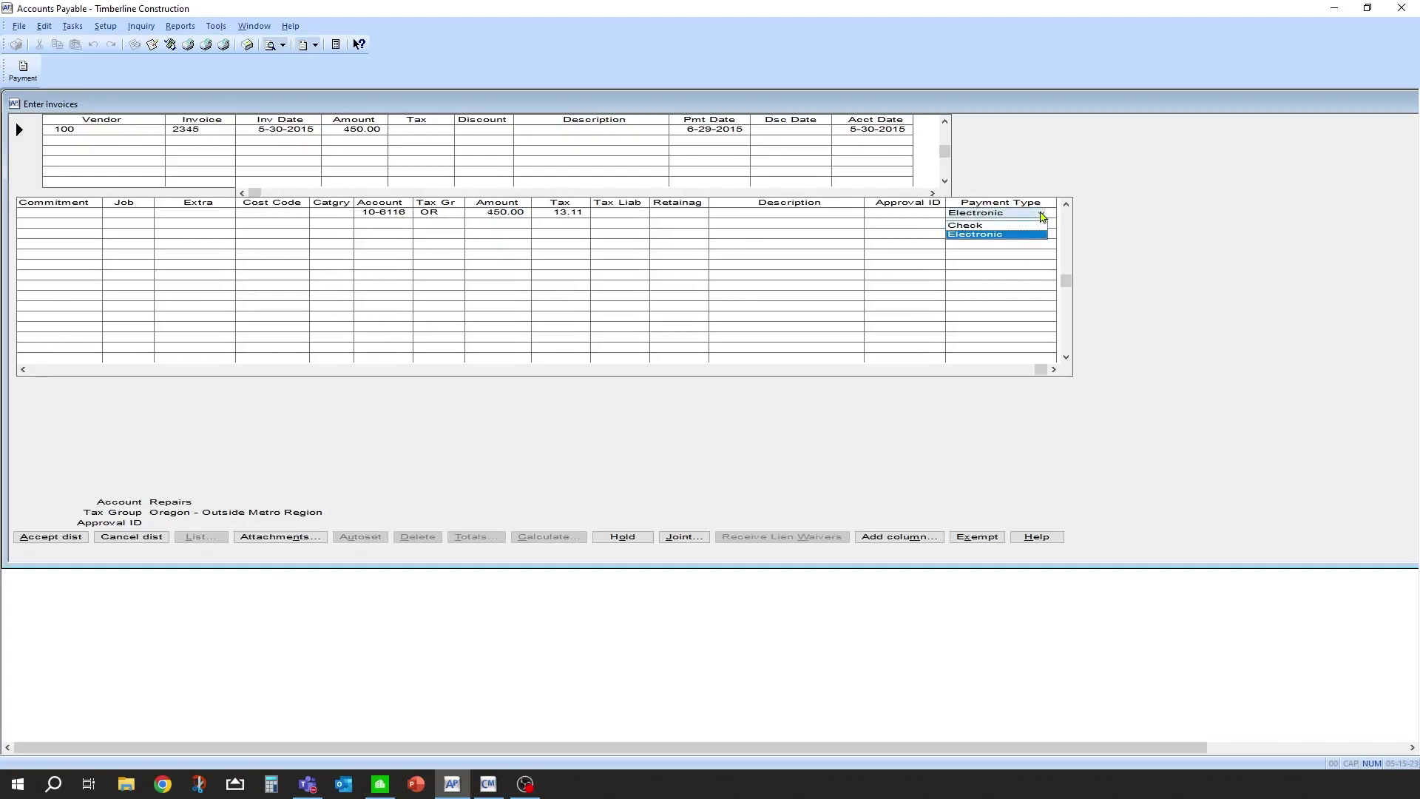
pyautogui.click(977, 235)
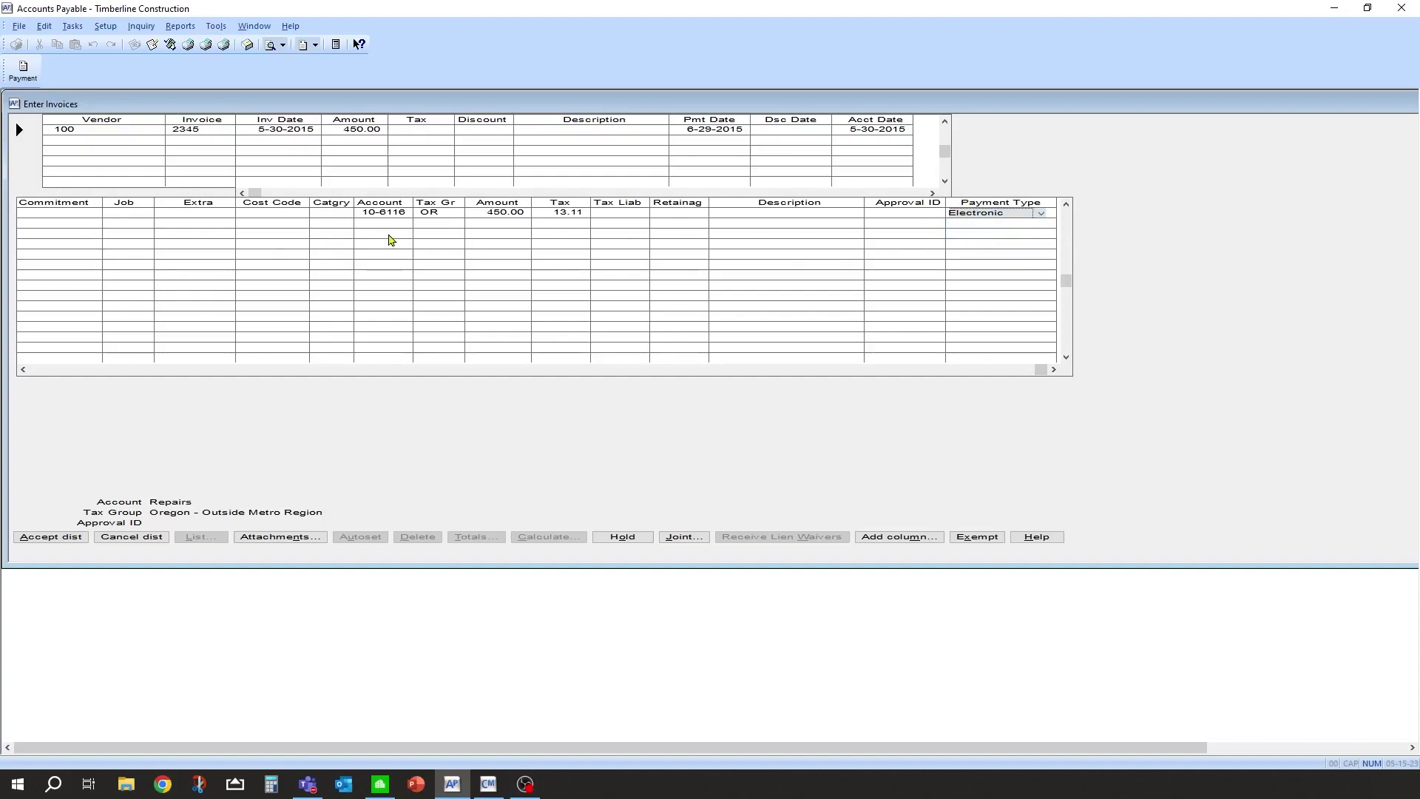
# Accept the distribution and invoice 2345, finish the invoice entry and start processing with the existing print settings
pyautogui.click(45, 537)
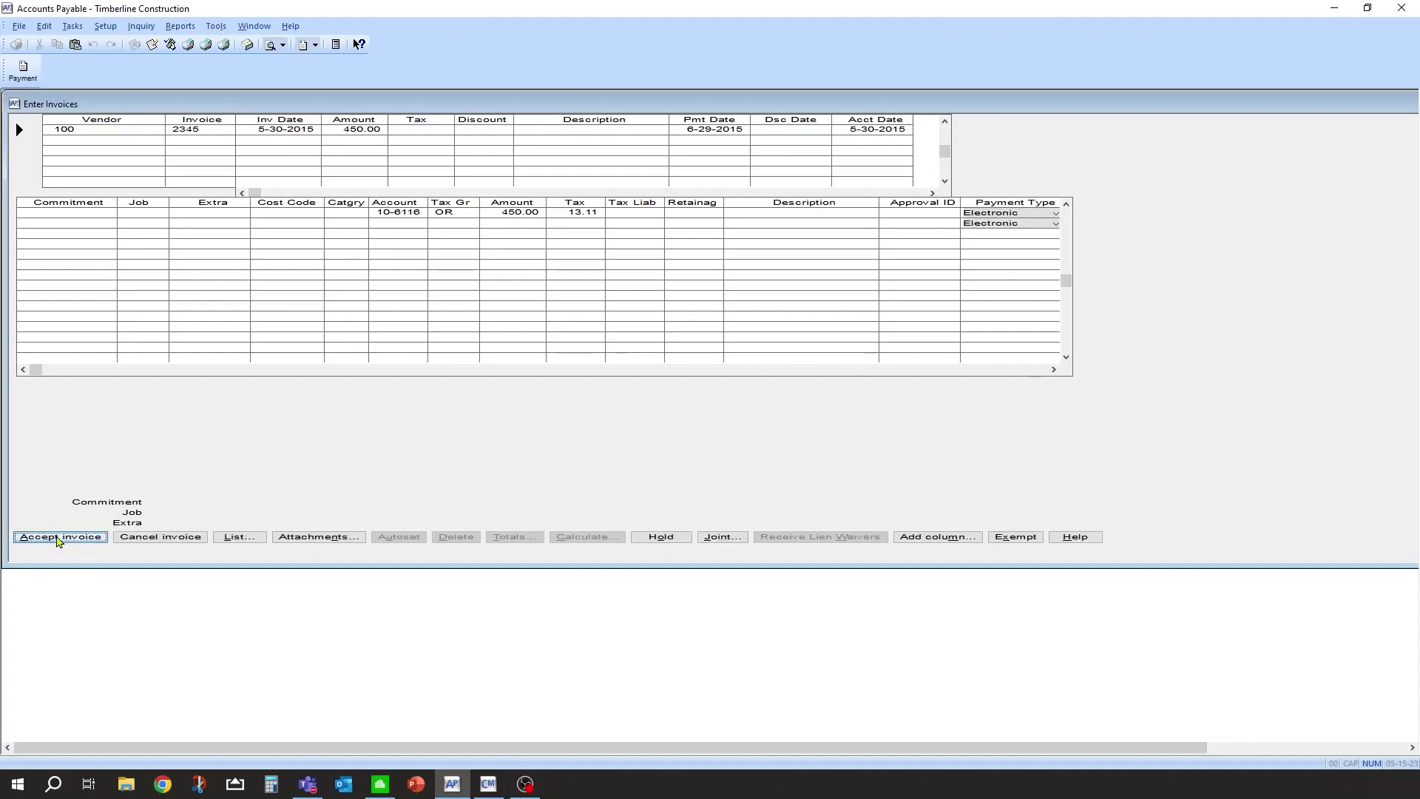
pyautogui.click(59, 537)
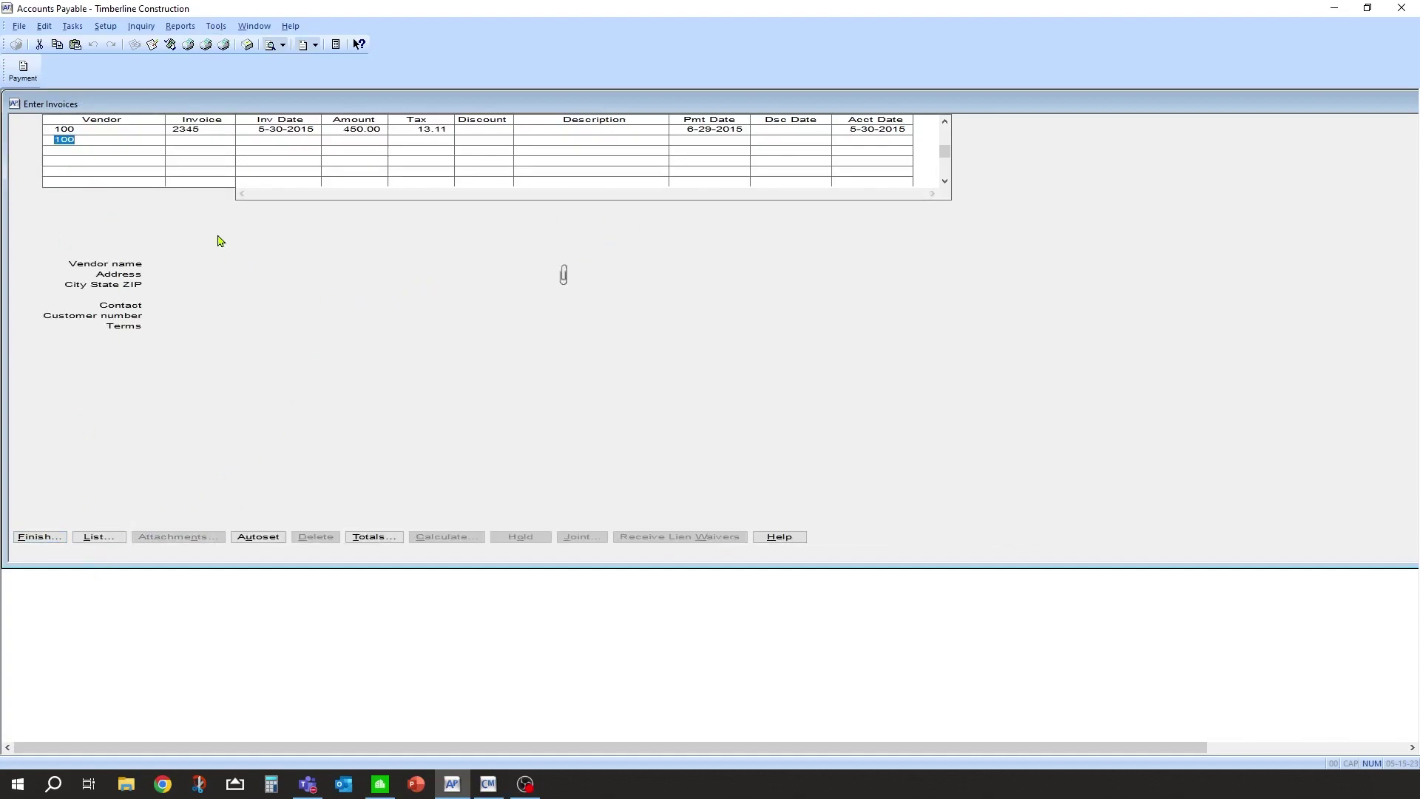
pyautogui.click(37, 537)
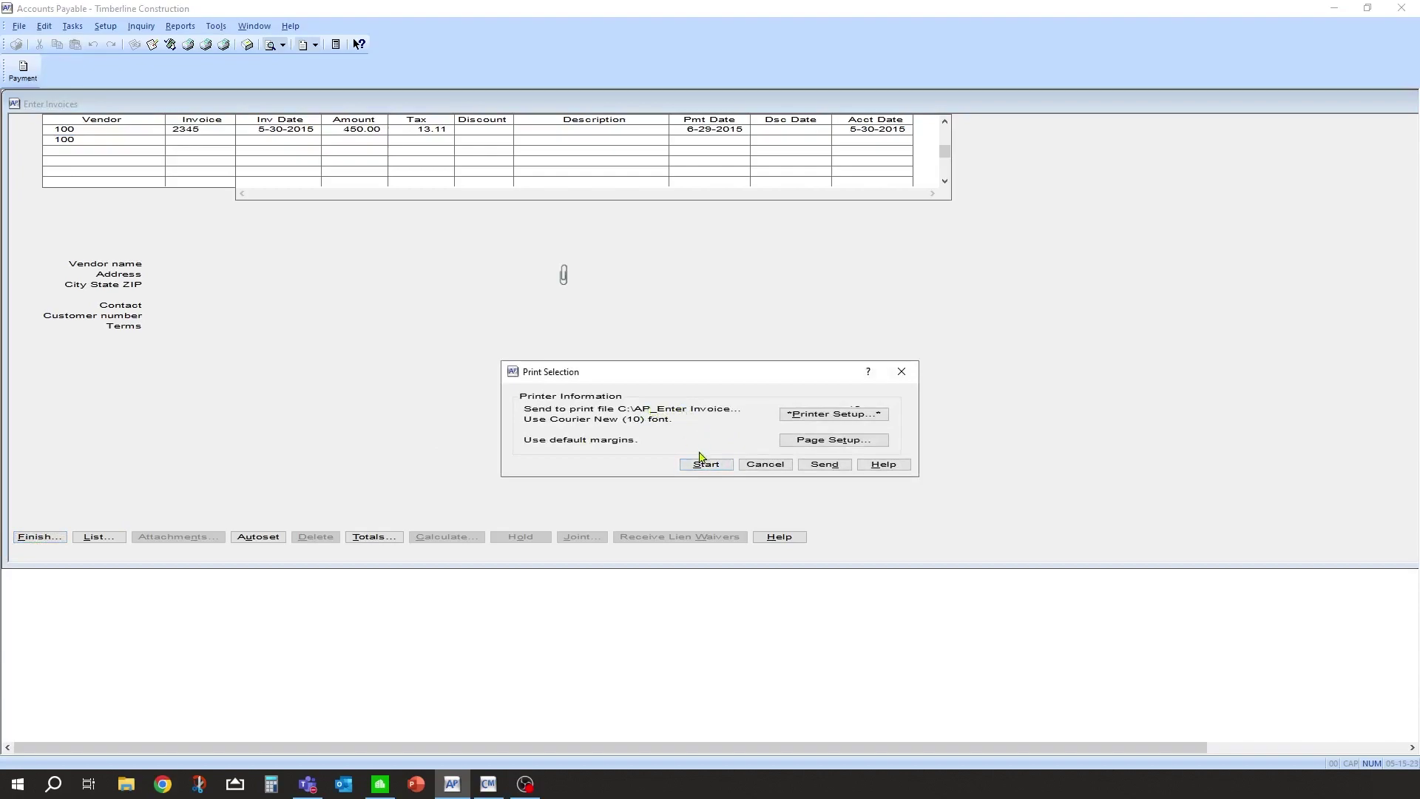
pyautogui.press('Return')
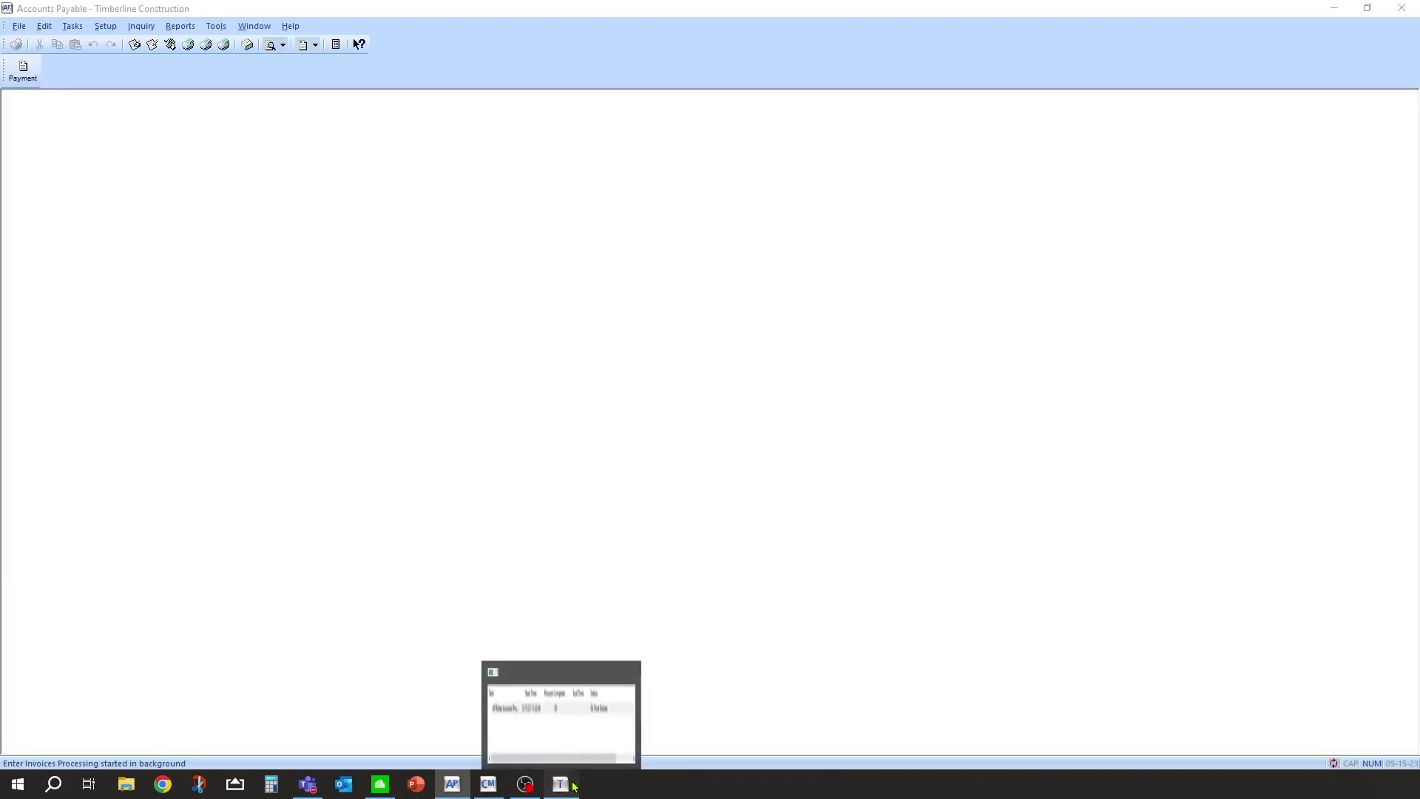
pyautogui.click(574, 786)
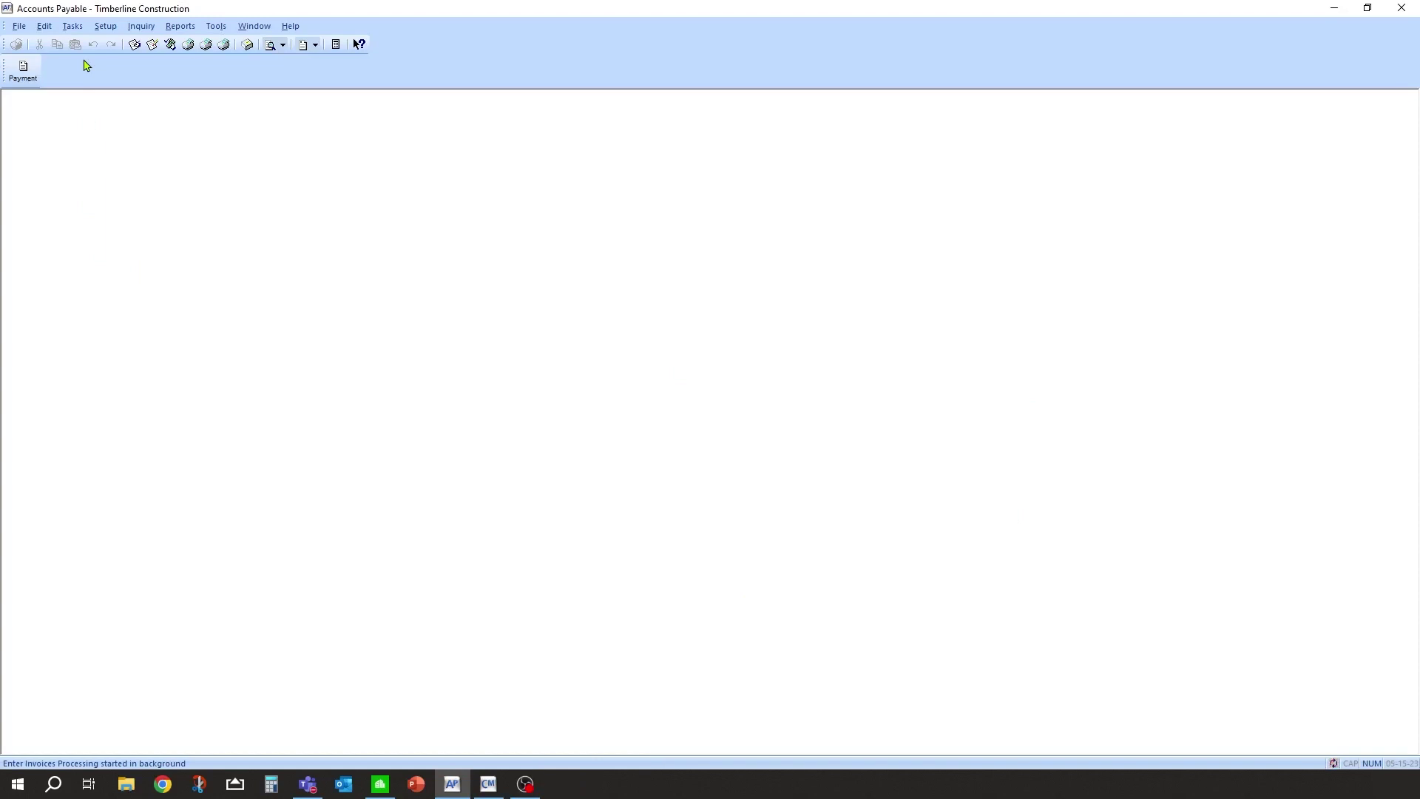
# Start generating electronic payments and select the First Pacific Bank (AP & AR) bank account, keeping the Std check format
pyautogui.click(75, 28)
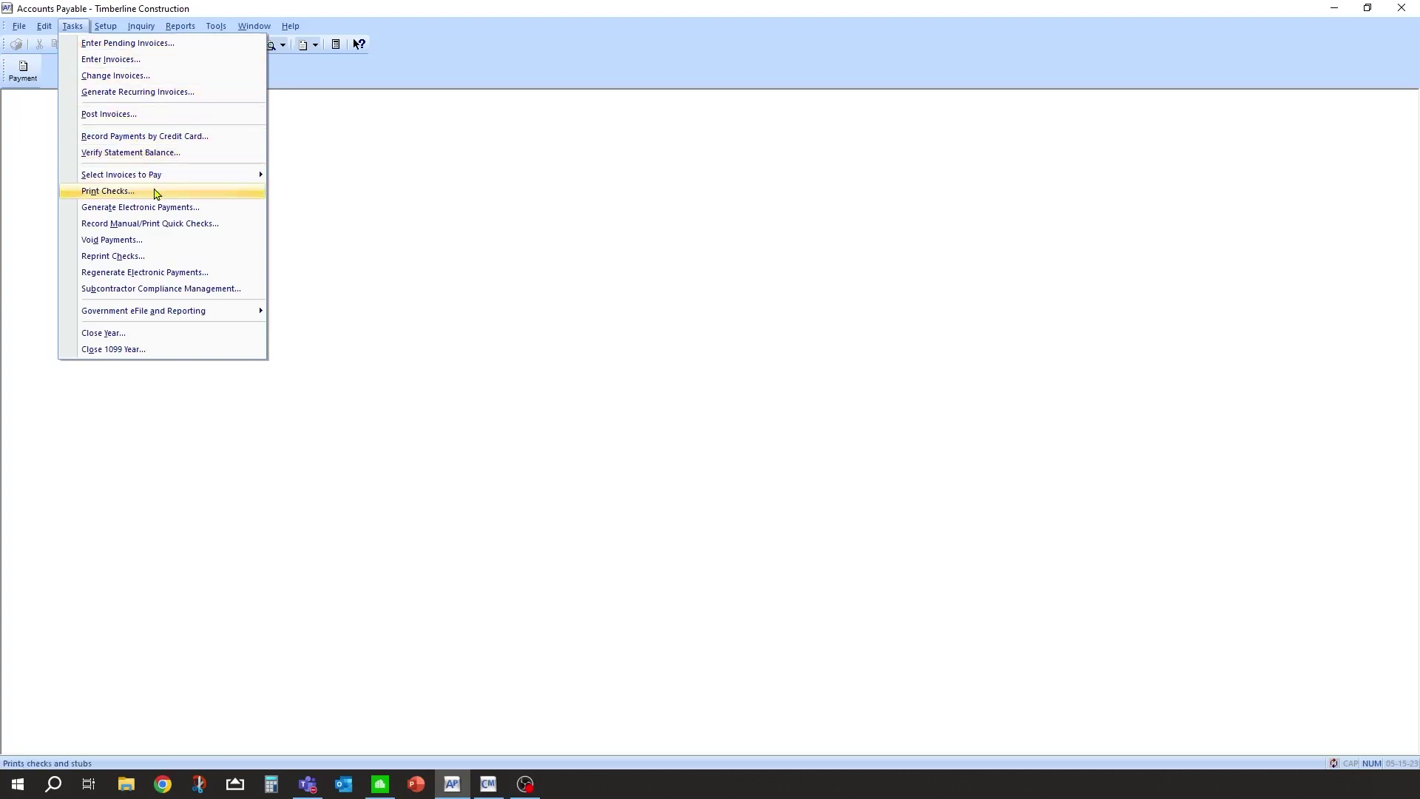
pyautogui.moveTo(156, 178)
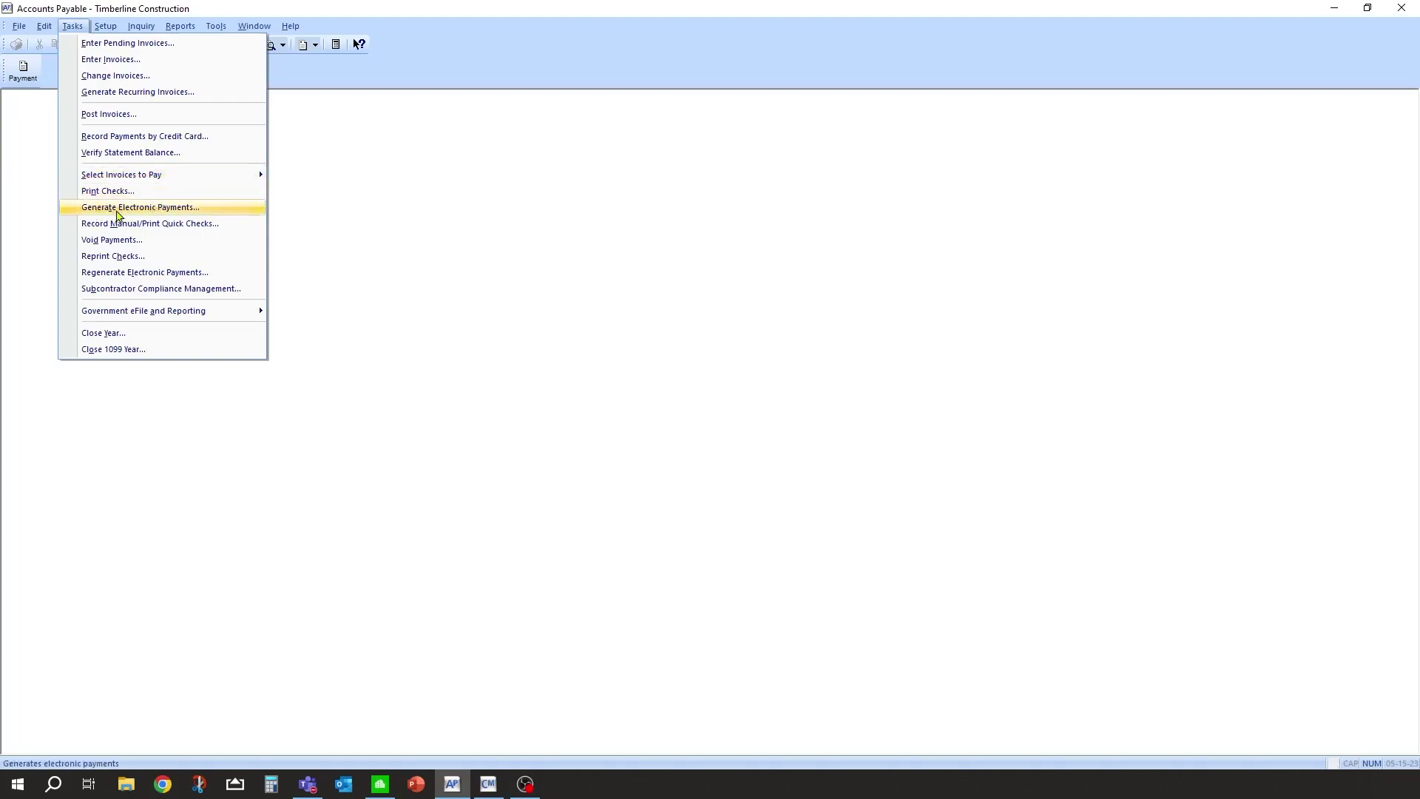
pyautogui.click(147, 210)
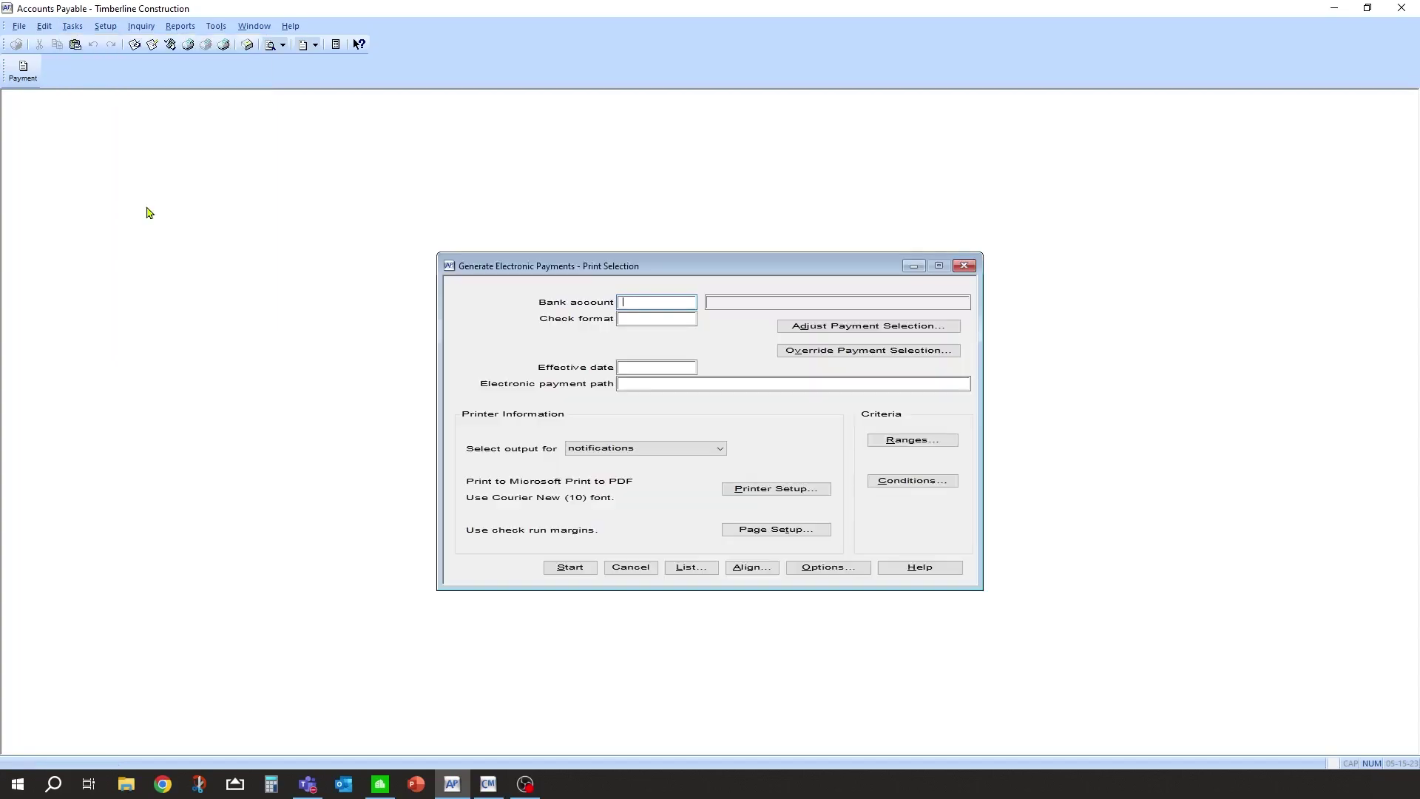
pyautogui.moveTo(717, 271); pyautogui.dragTo(615, 178)
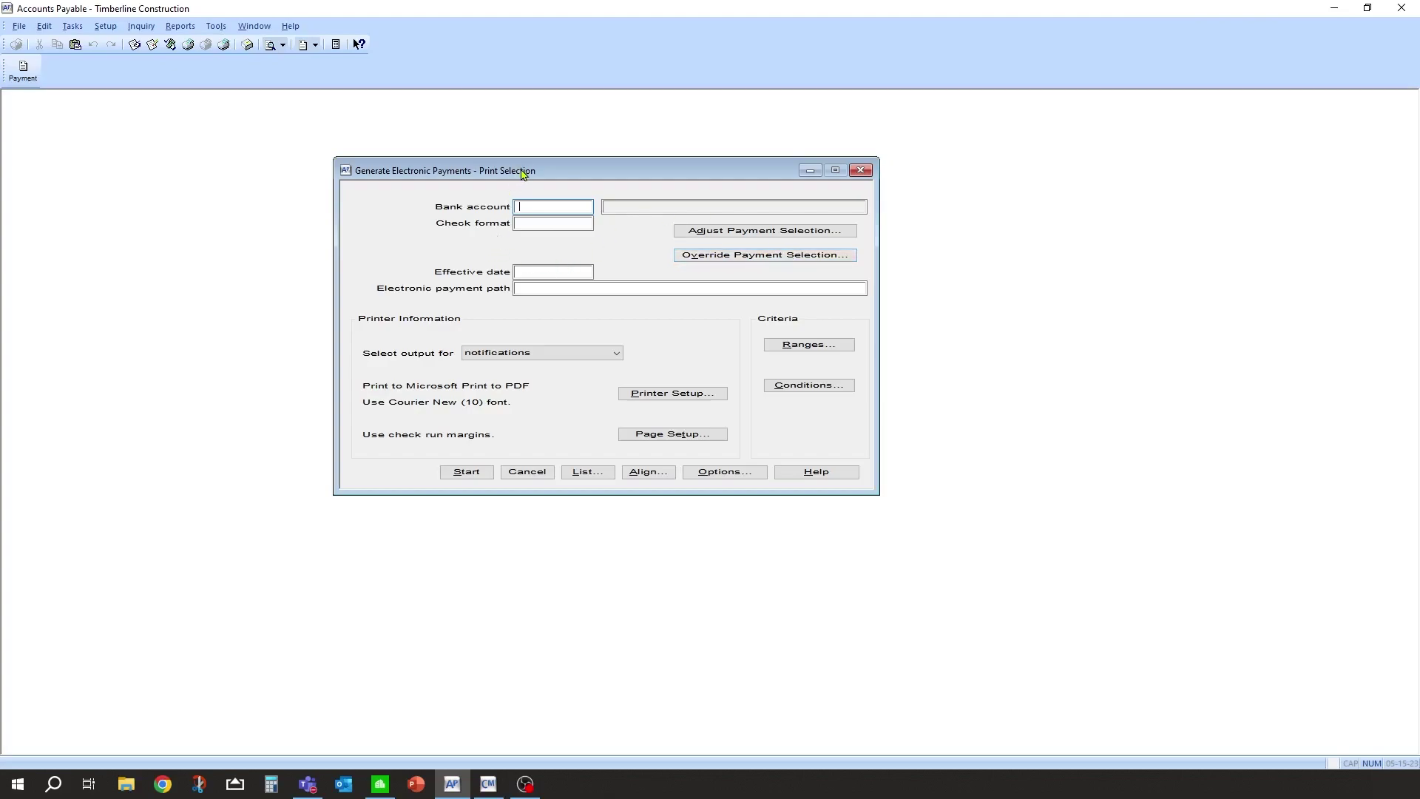
pyautogui.moveTo(523, 171); pyautogui.dragTo(467, 148)
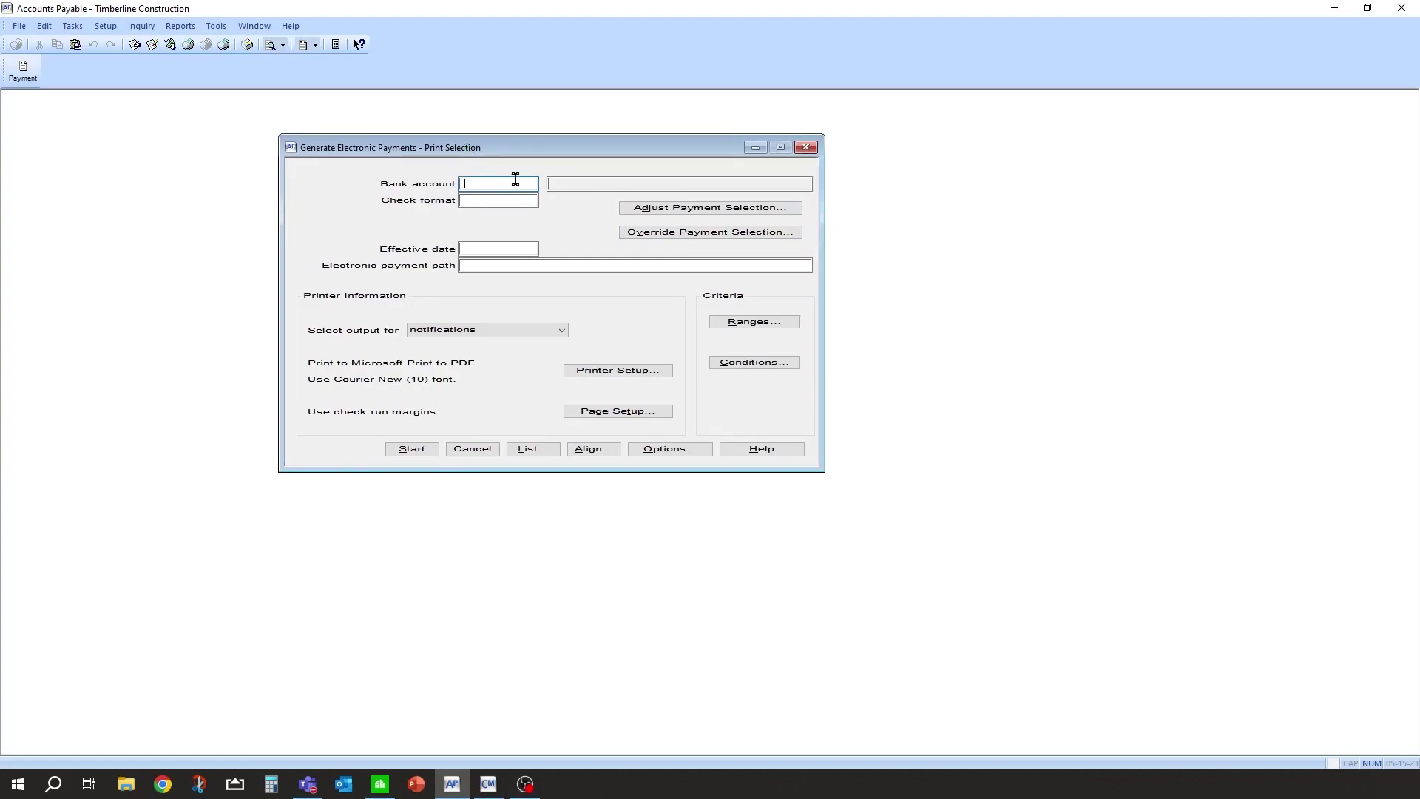
pyautogui.click(537, 447)
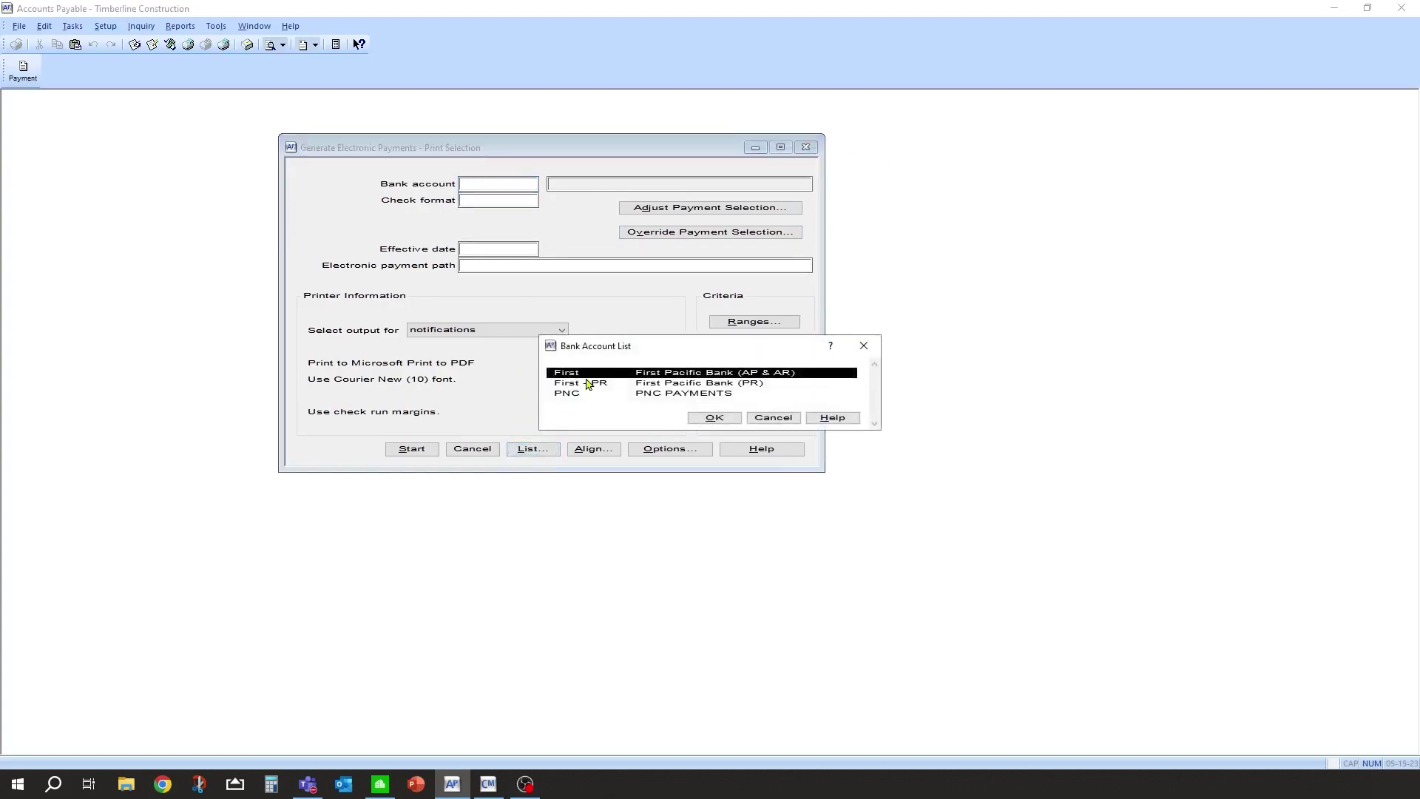
pyautogui.doubleClick(659, 373)
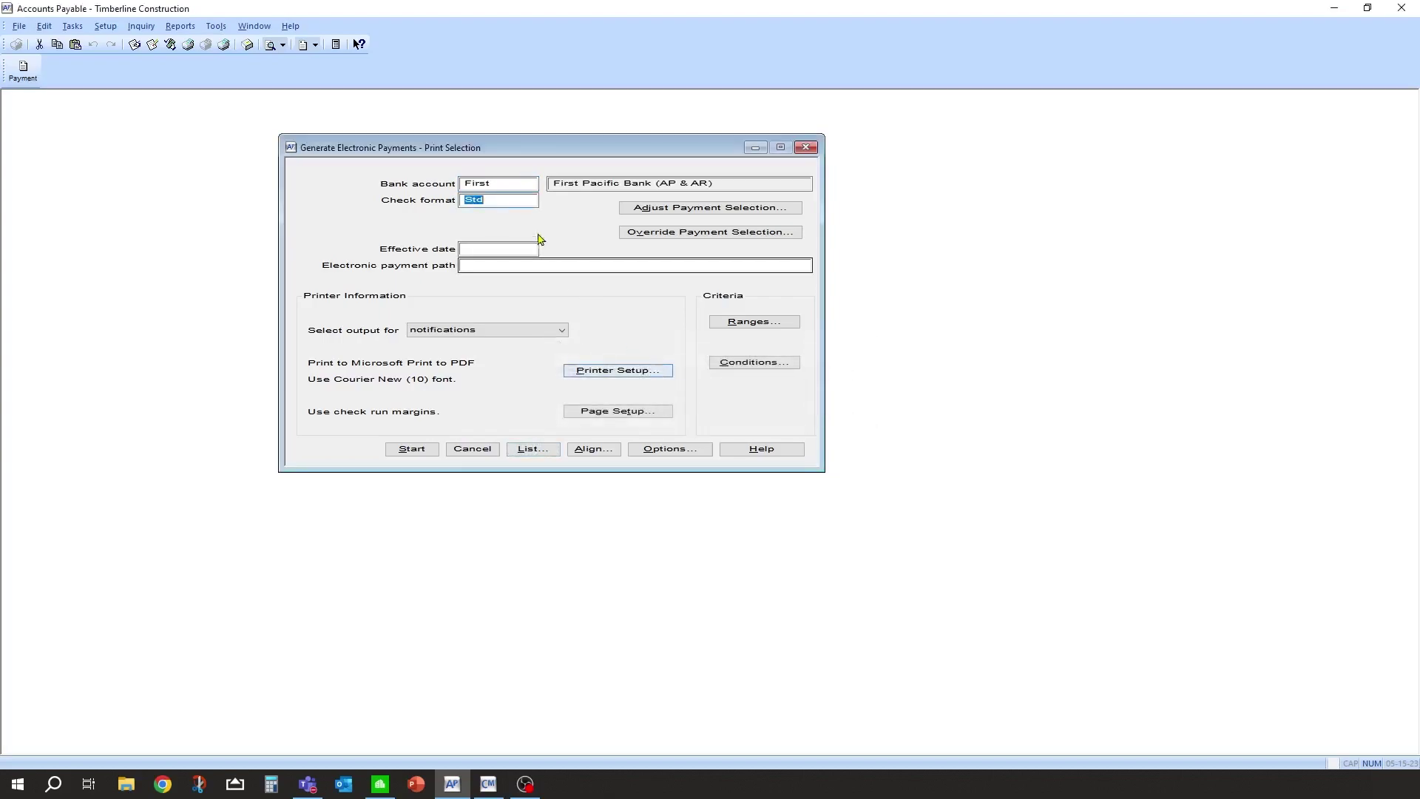
pyautogui.click(508, 202)
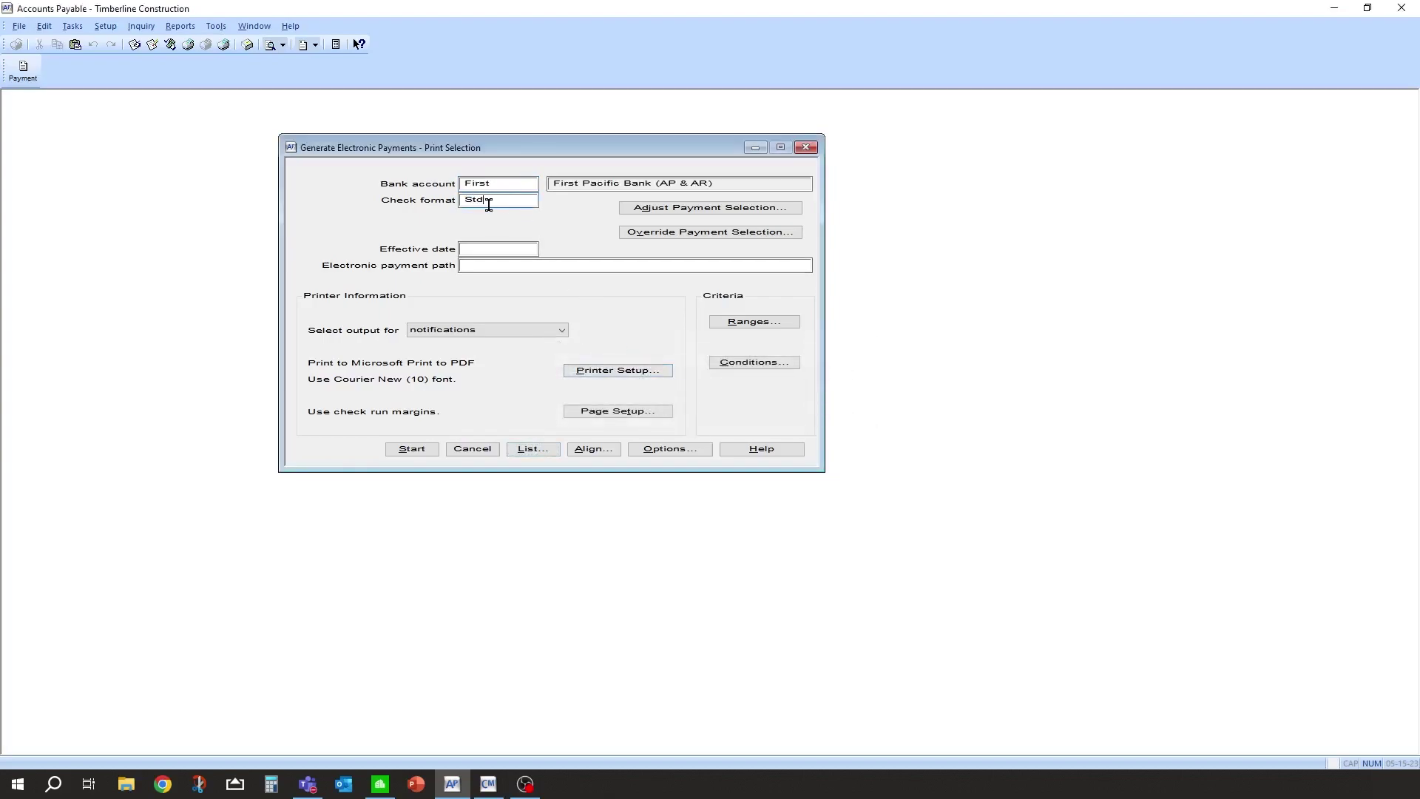
# Set the effective date of the electronic payments to 5-30-2015
pyautogui.click(494, 248)
pyautogui.moveTo(467, 246); pyautogui.dragTo(564, 263)
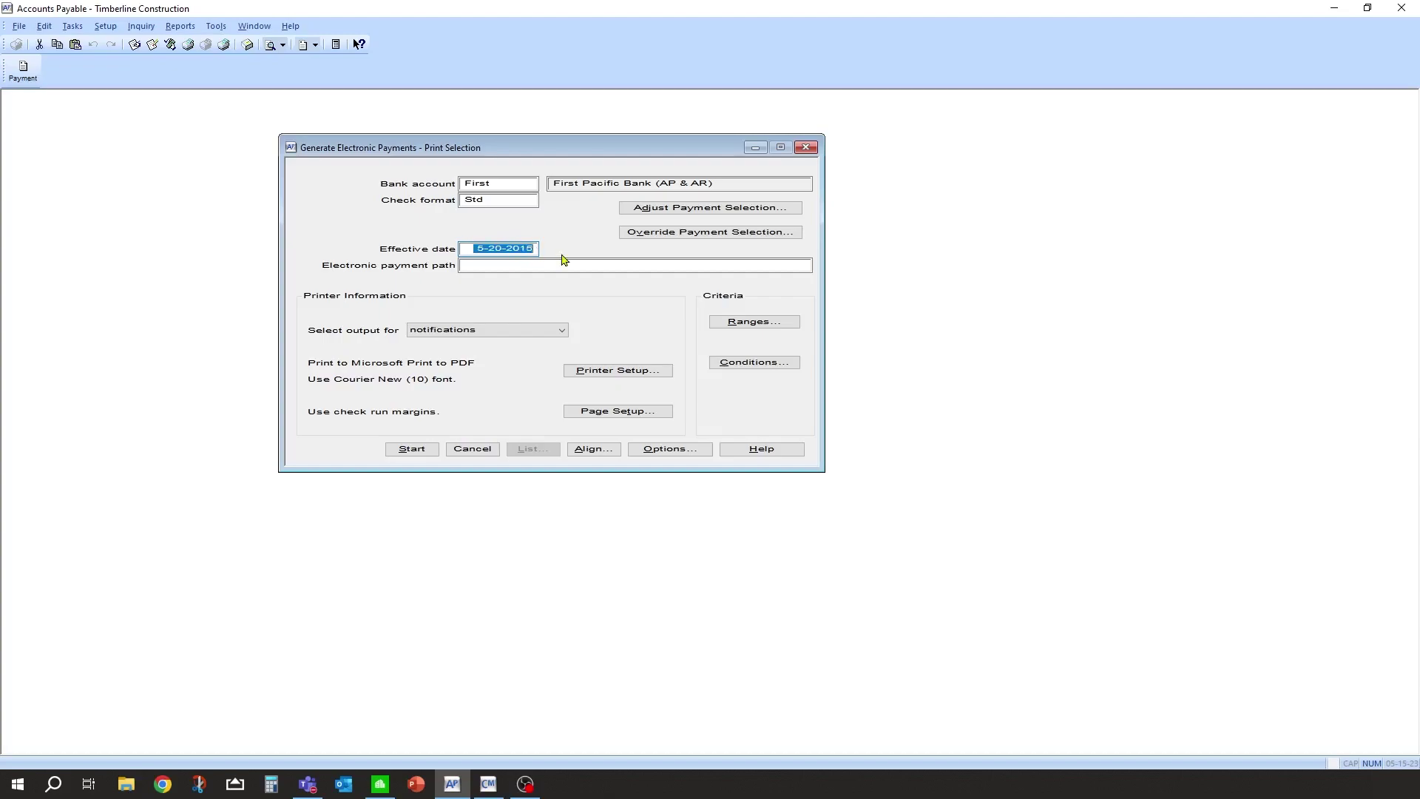
pyautogui.click(469, 247)
pyautogui.moveTo(469, 247); pyautogui.dragTo(564, 250)
pyautogui.write('05302015')
pyautogui.click(567, 261)
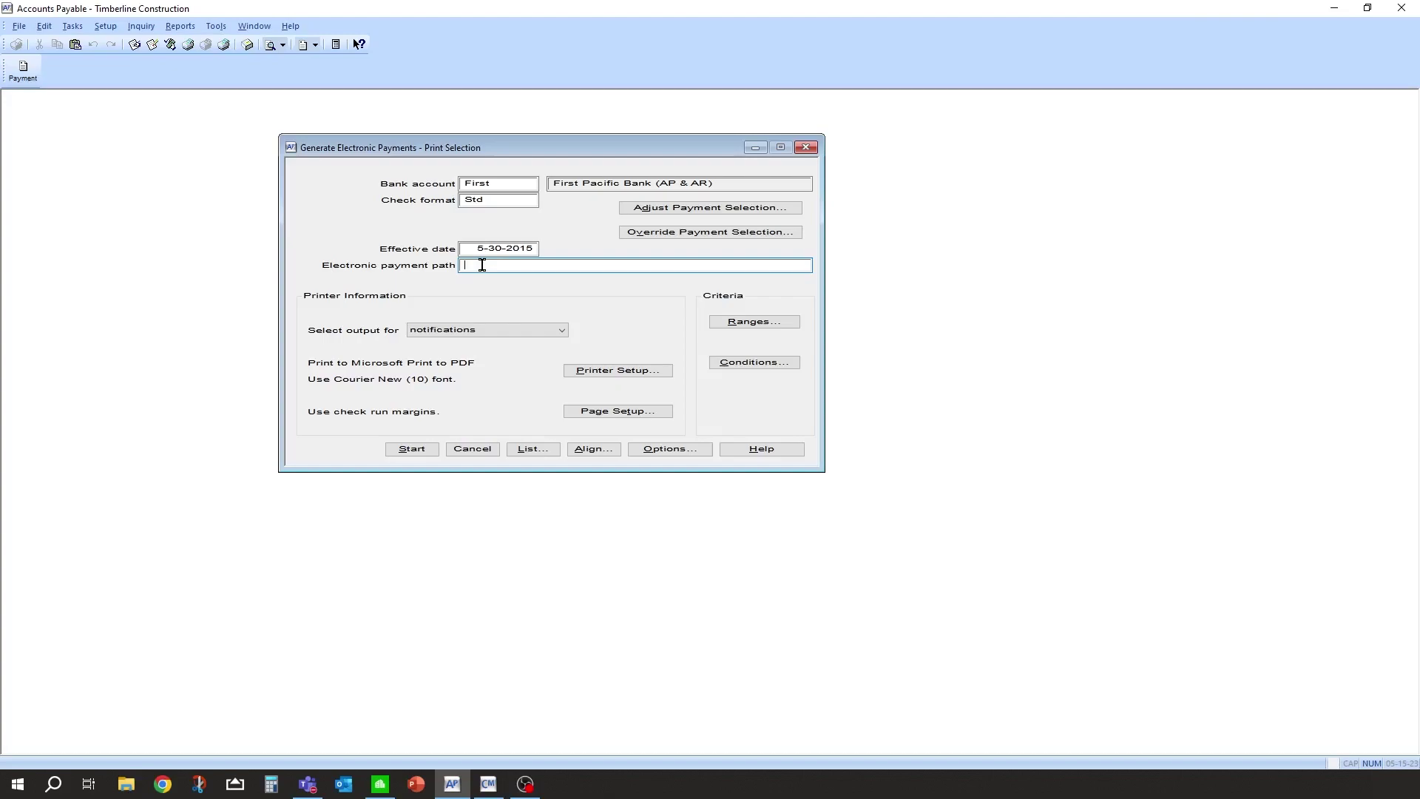
# Set the electronic payment path to a text file named ach05302015 on the Desktop
pyautogui.click(533, 449)
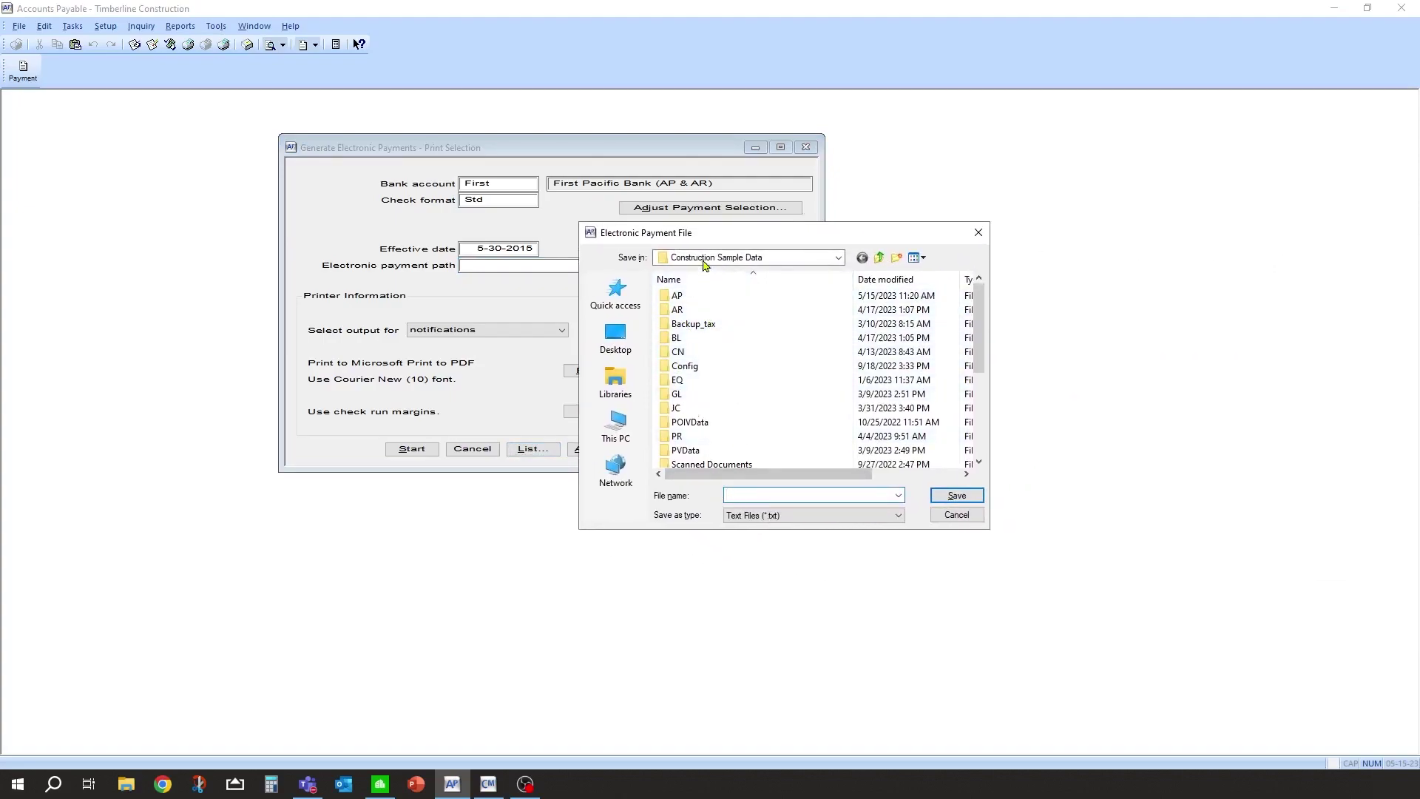
pyautogui.click(621, 344)
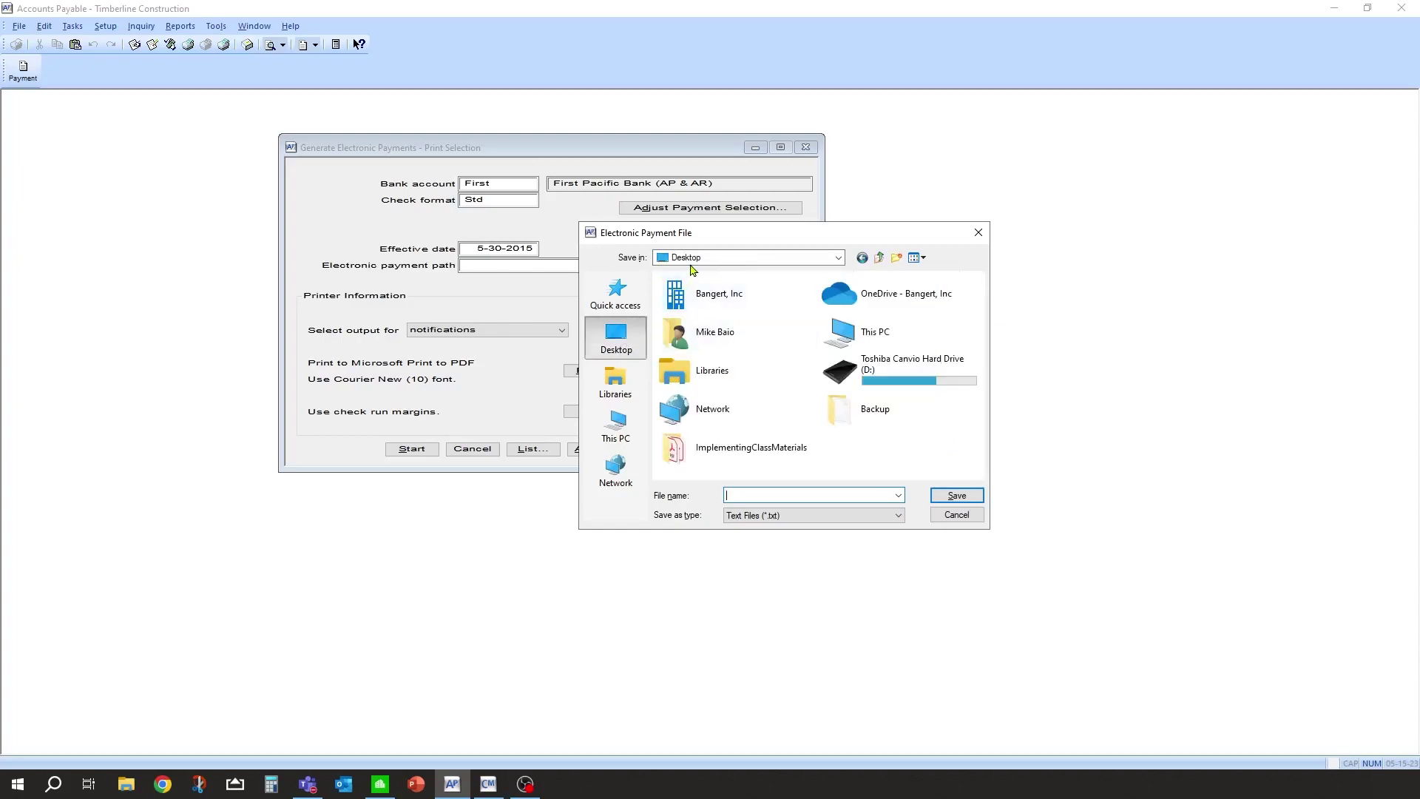
pyautogui.click(747, 494)
pyautogui.write('AP ')
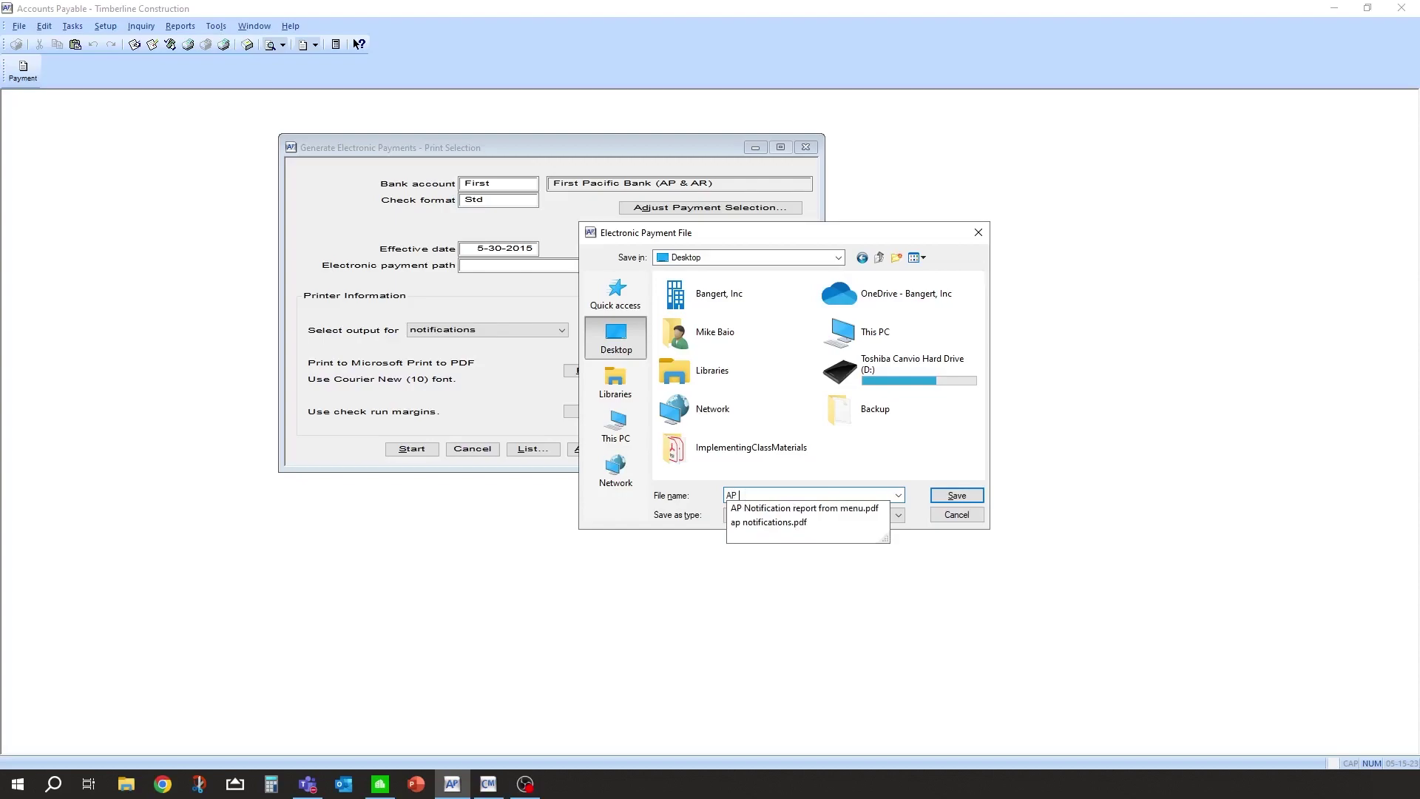
pyautogui.write('Electroncic Sample')
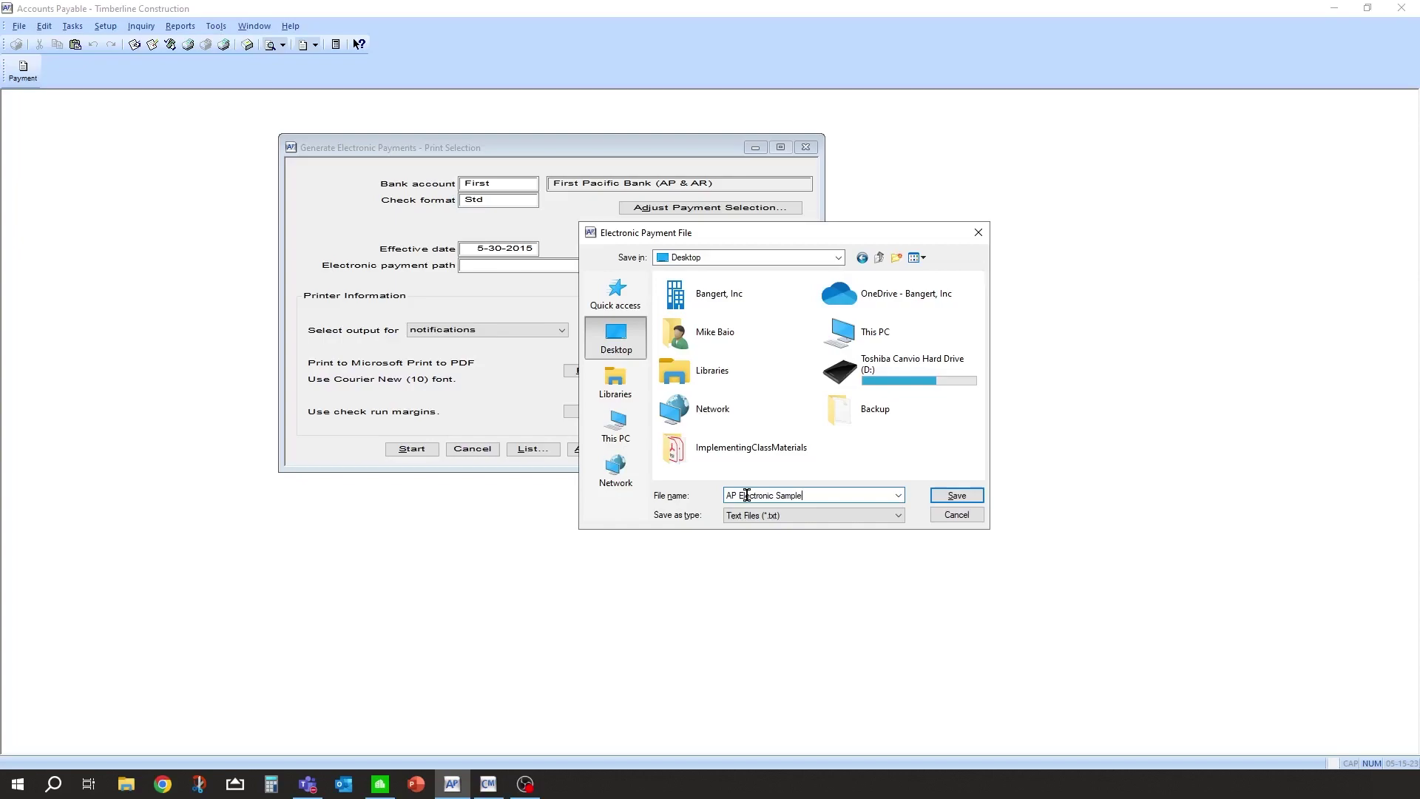
pyautogui.moveTo(801, 495); pyautogui.dragTo(646, 485)
pyautogui.write('ach0530')
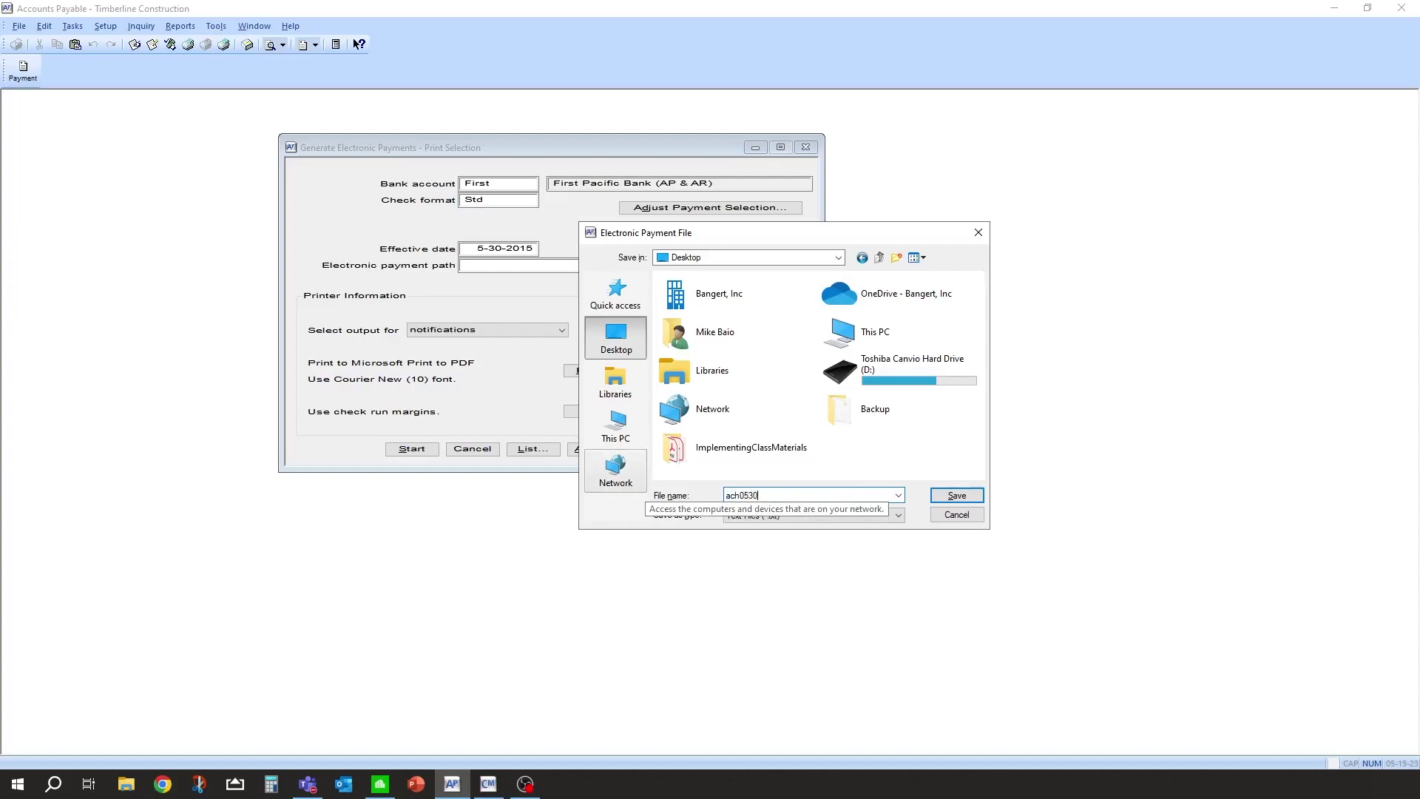
pyautogui.write('2015')
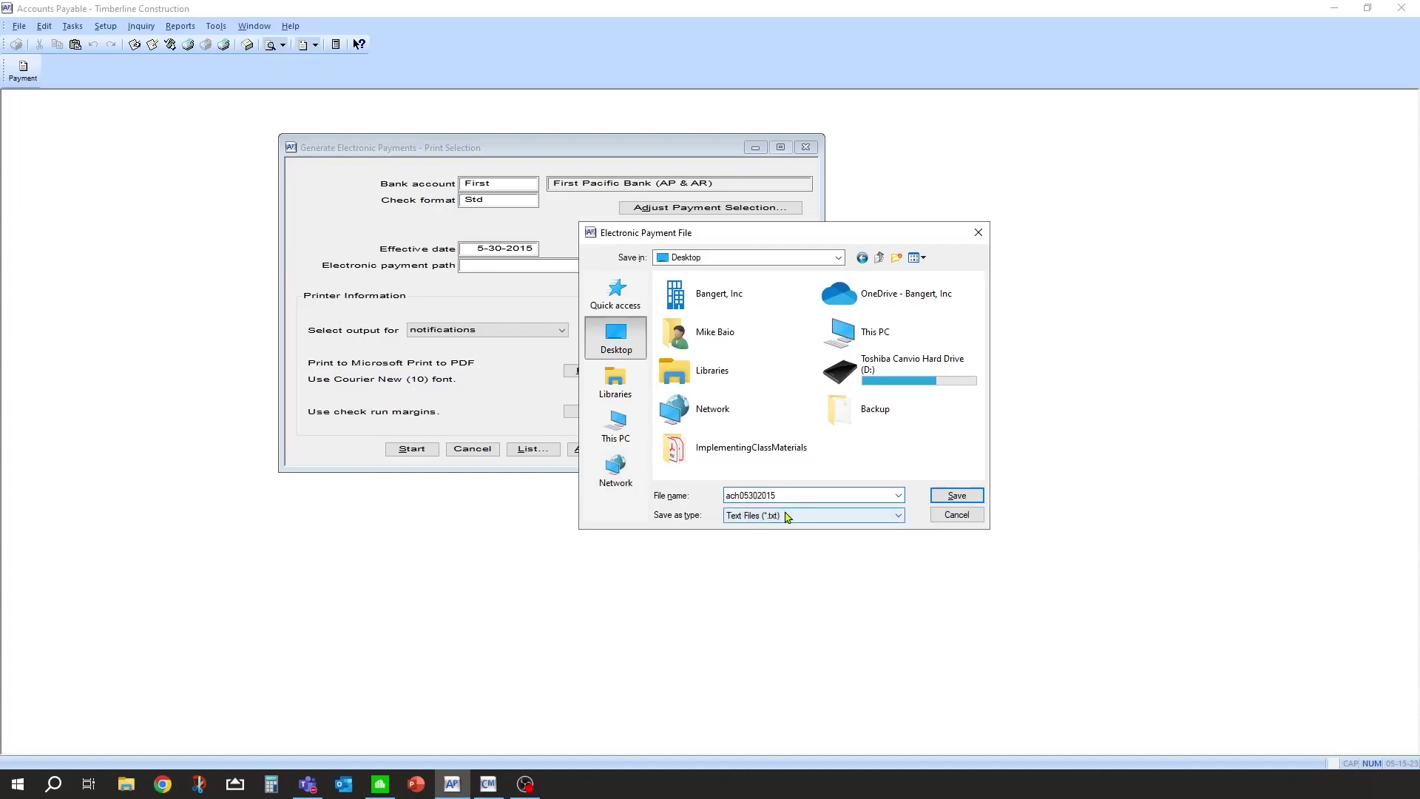
pyautogui.click(954, 496)
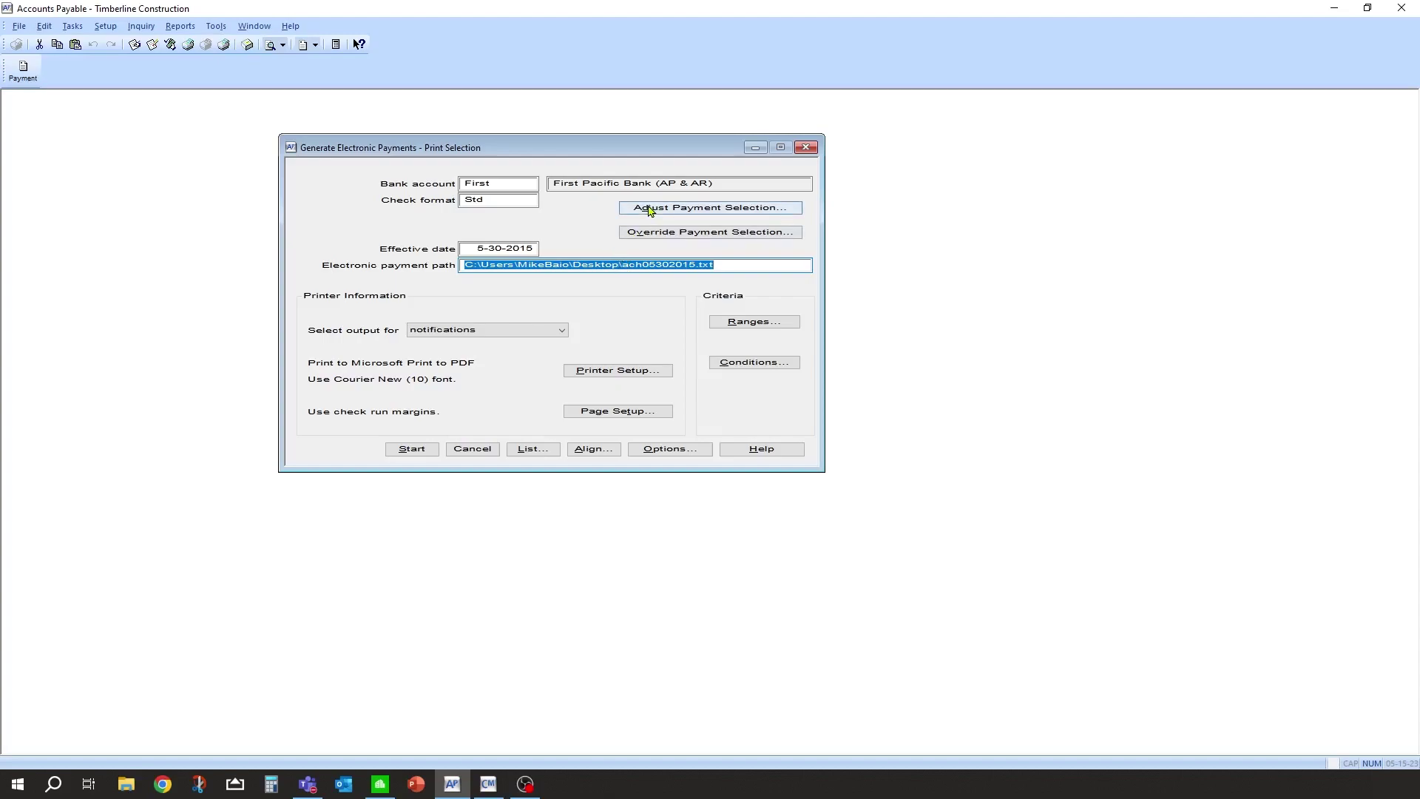
# Override the payment selection, limiting the vendor range to A-1 Electric Company, and list its invoices
pyautogui.click(705, 237)
pyautogui.moveTo(692, 289); pyautogui.dragTo(619, 226)
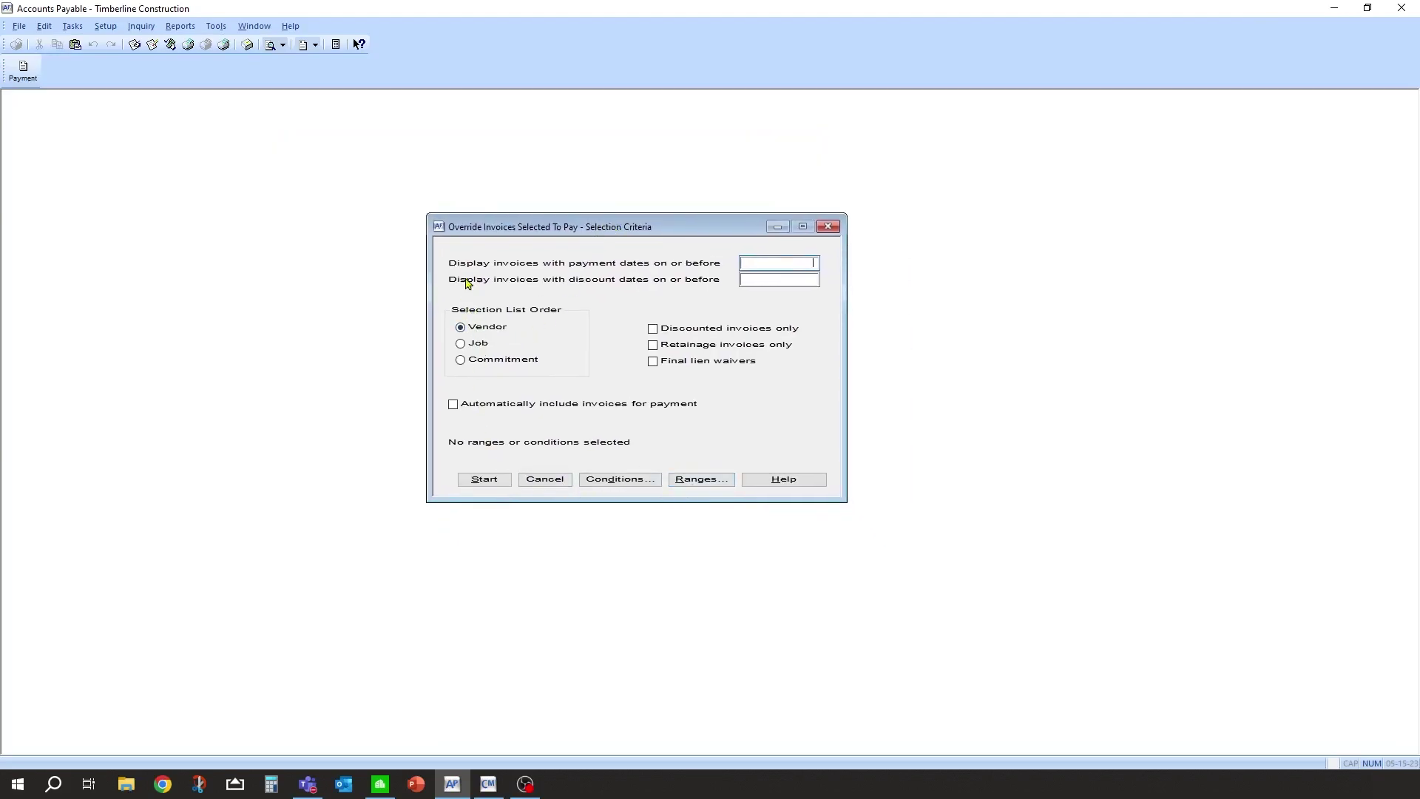
pyautogui.click(697, 480)
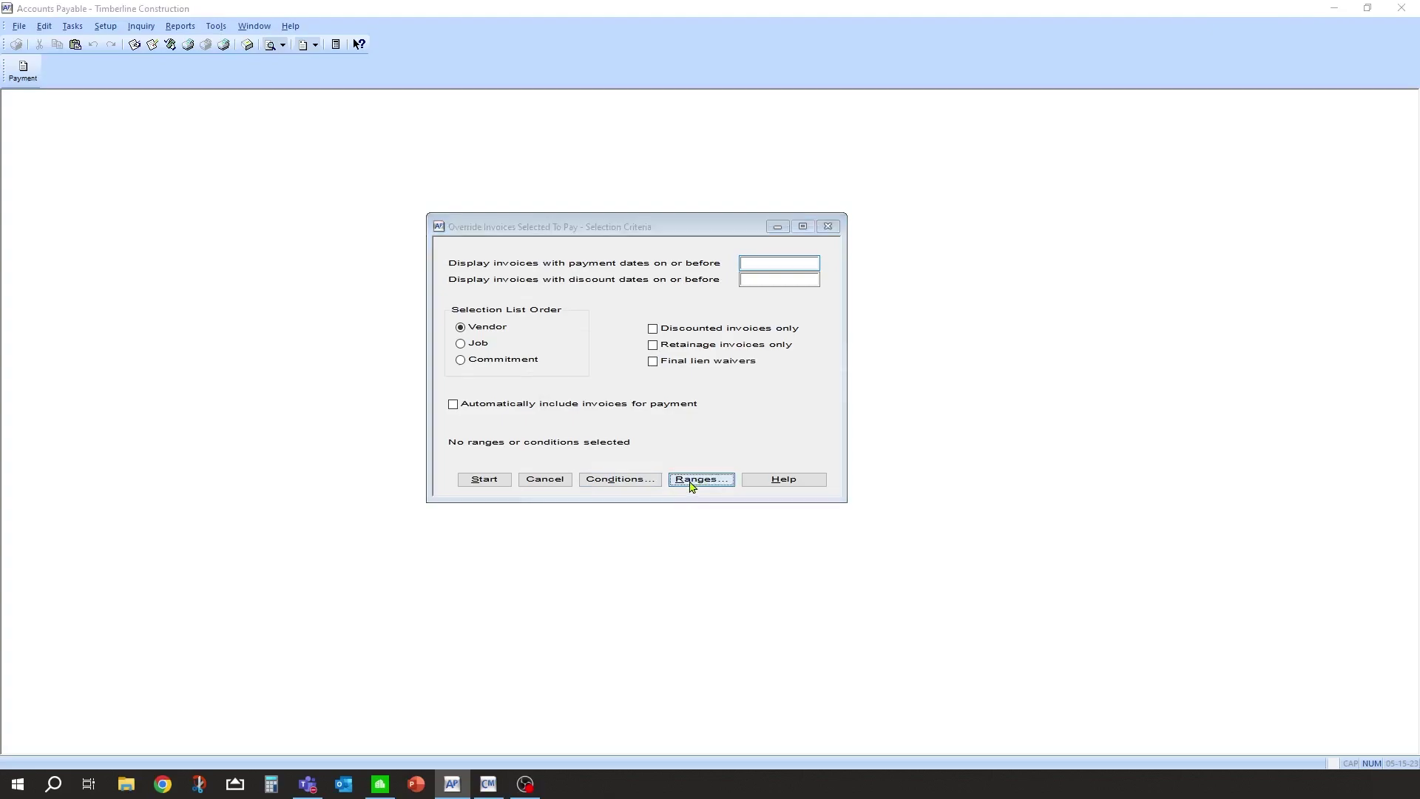
pyautogui.click(601, 366)
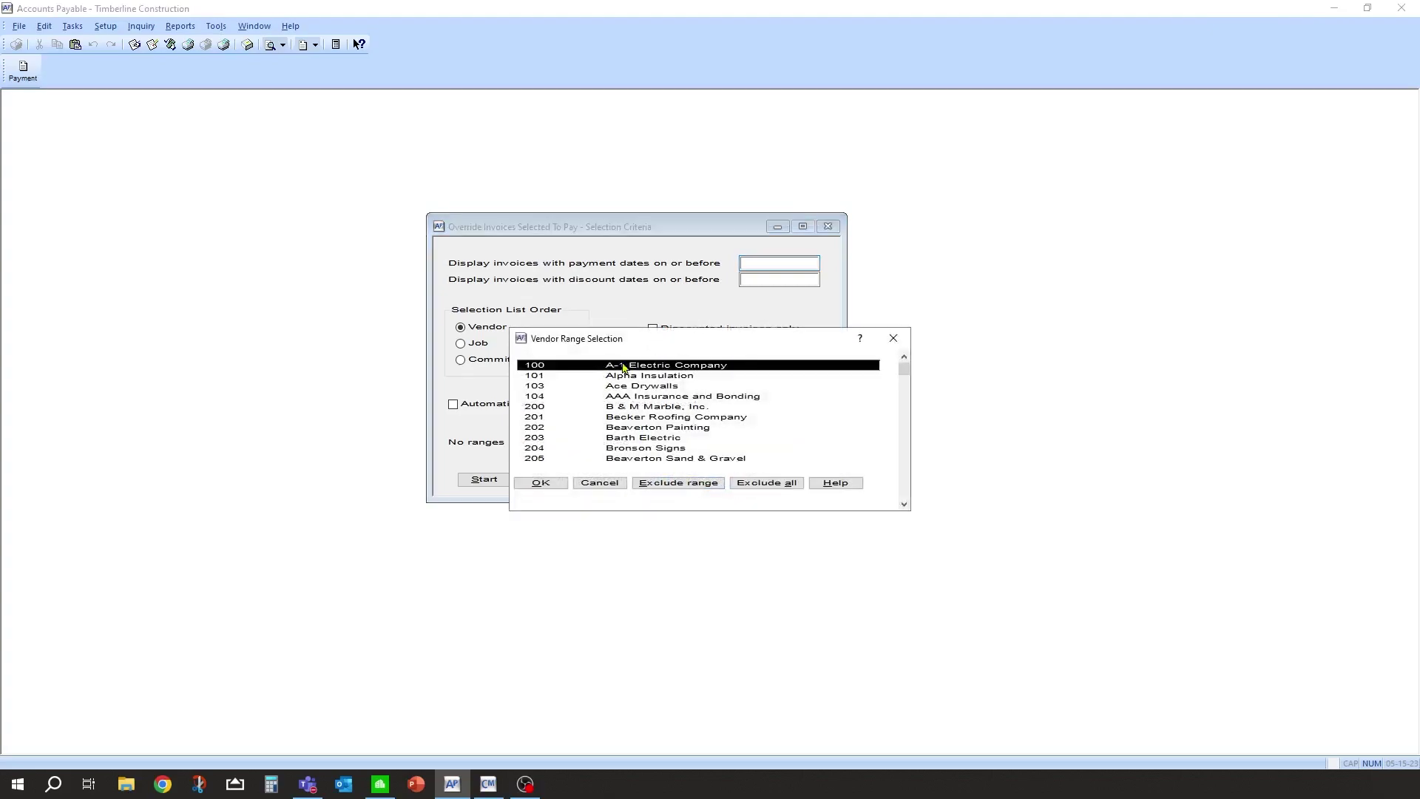
pyautogui.click(539, 482)
pyautogui.click(482, 480)
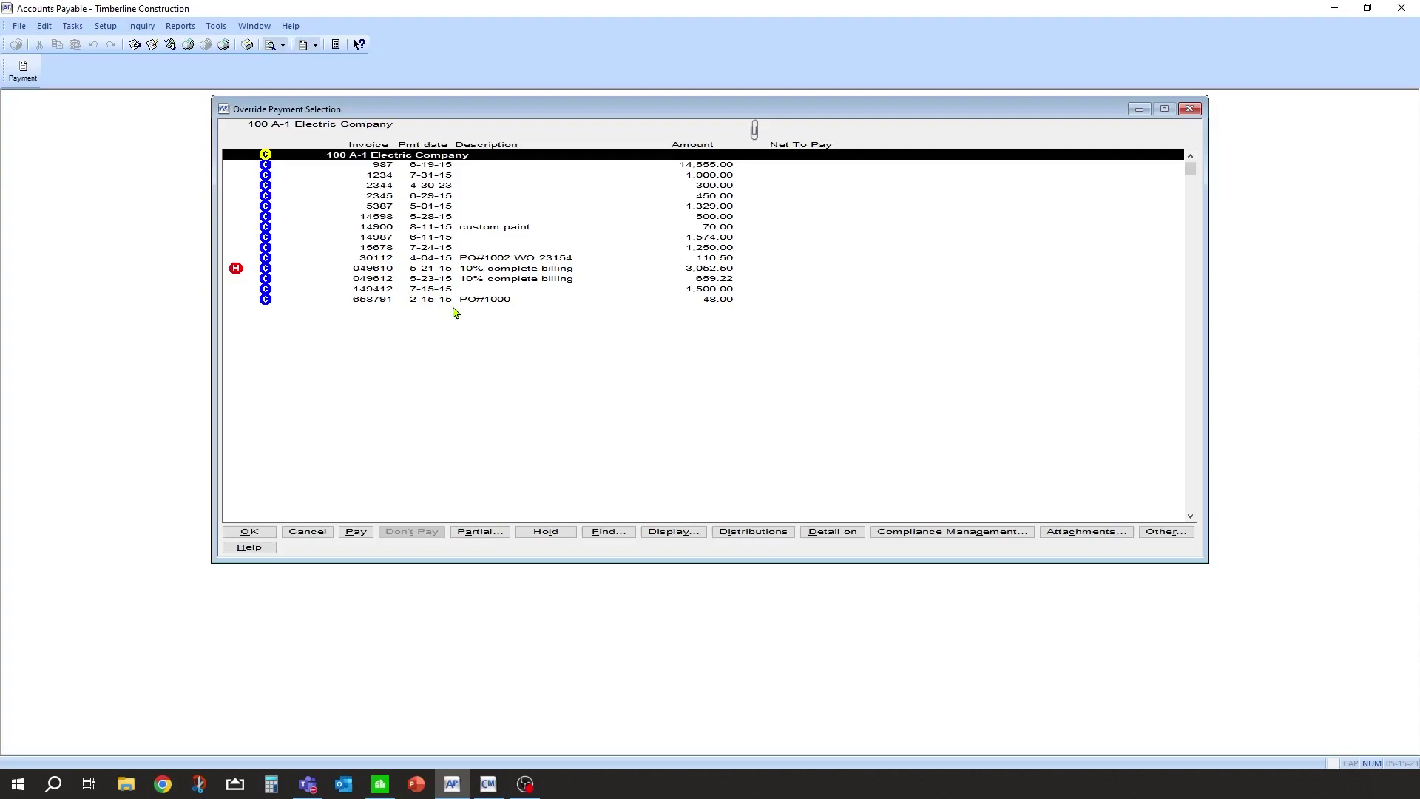
# Mark A-1 Electric Company's invoice 2345 for payment and accept the override selection
pyautogui.click(475, 196)
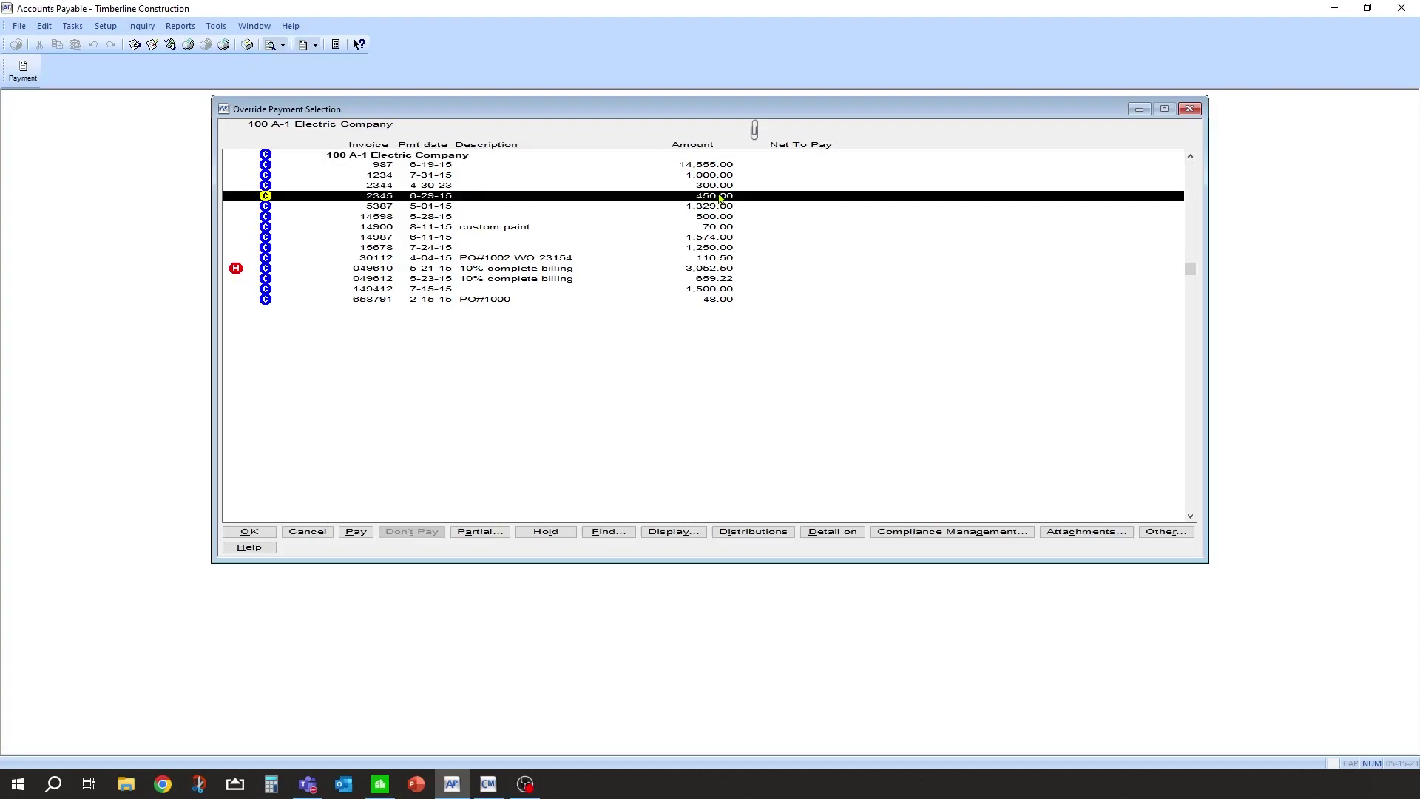
pyautogui.doubleClick(365, 200)
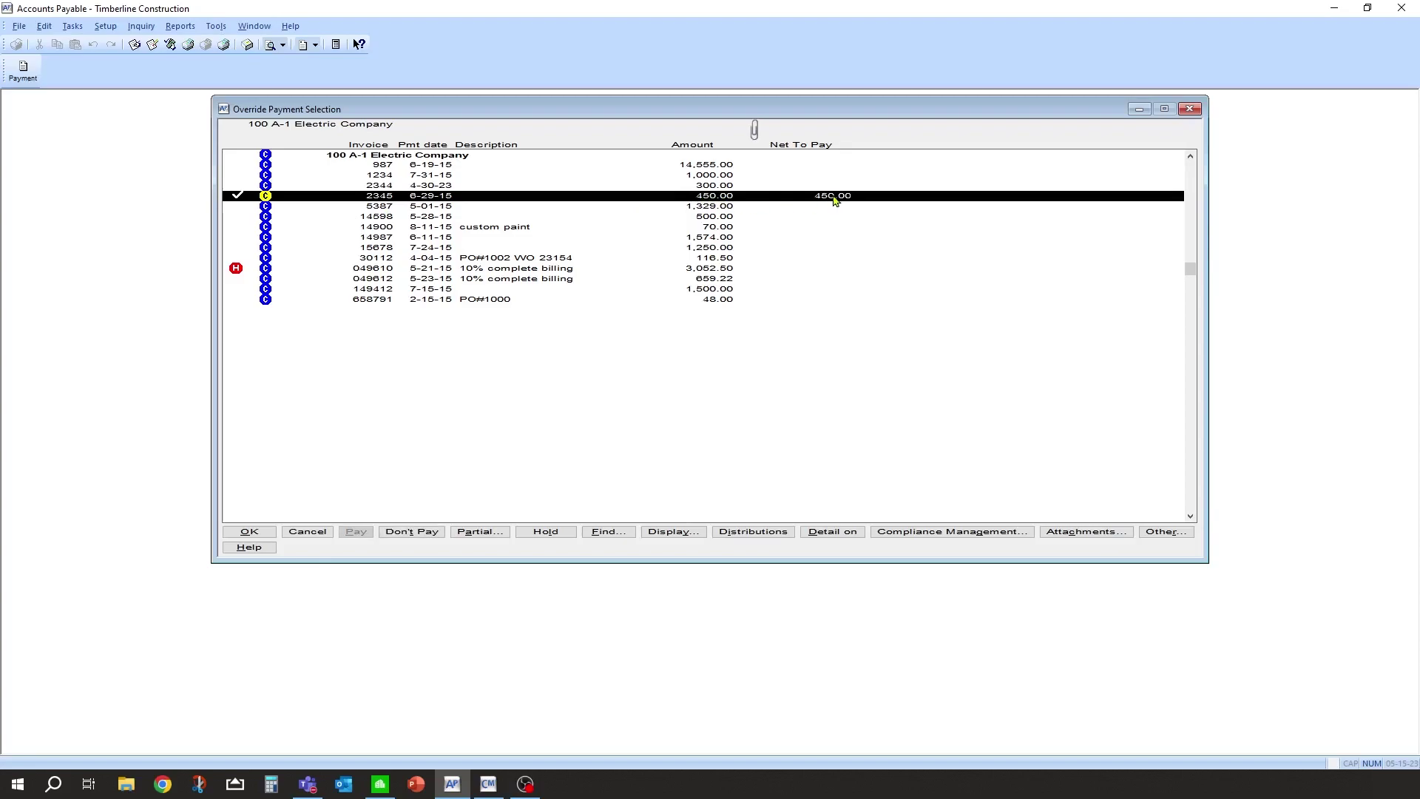
pyautogui.click(250, 532)
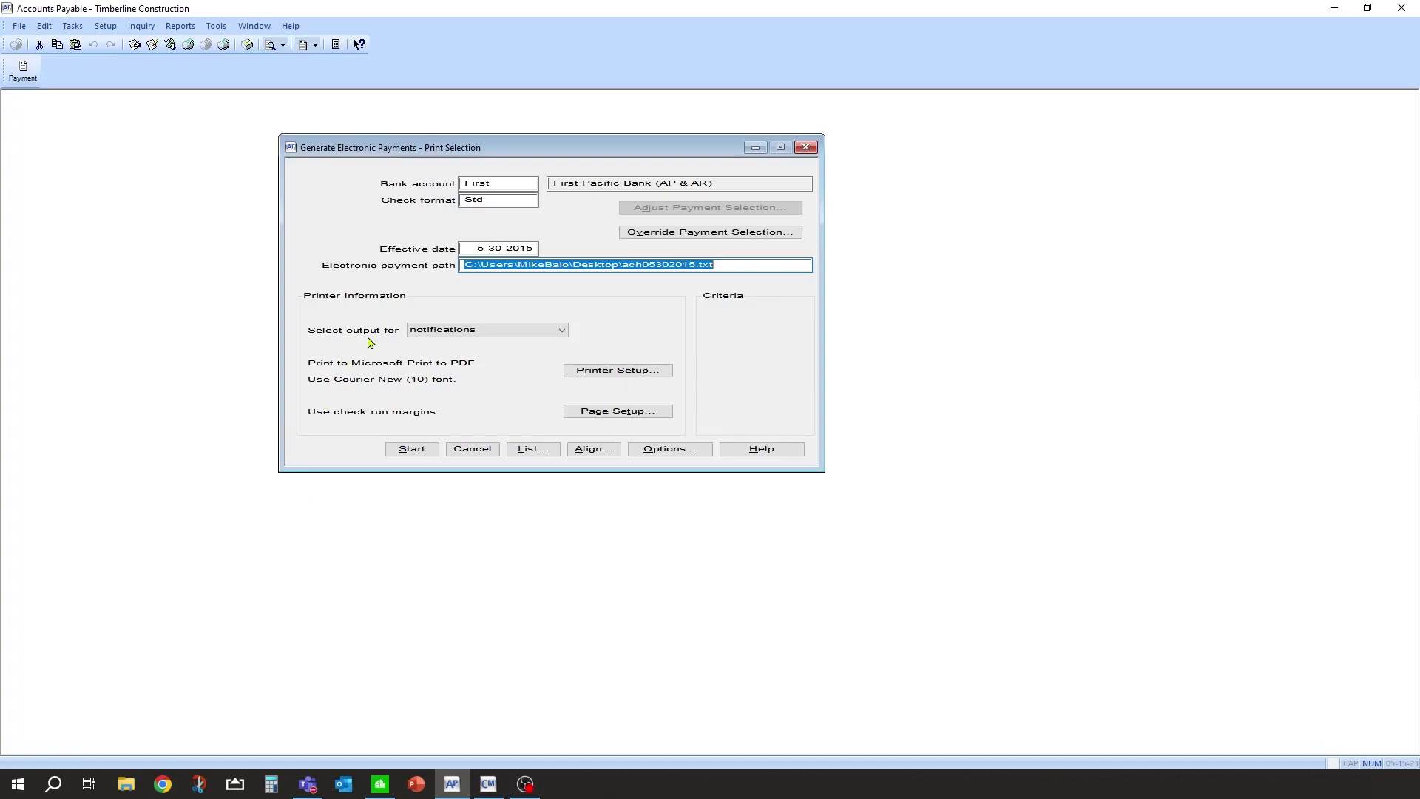
# Review the electronic payment options for origin, destination and file ID, leave them without changes, and check the payment file path
pyautogui.click(682, 451)
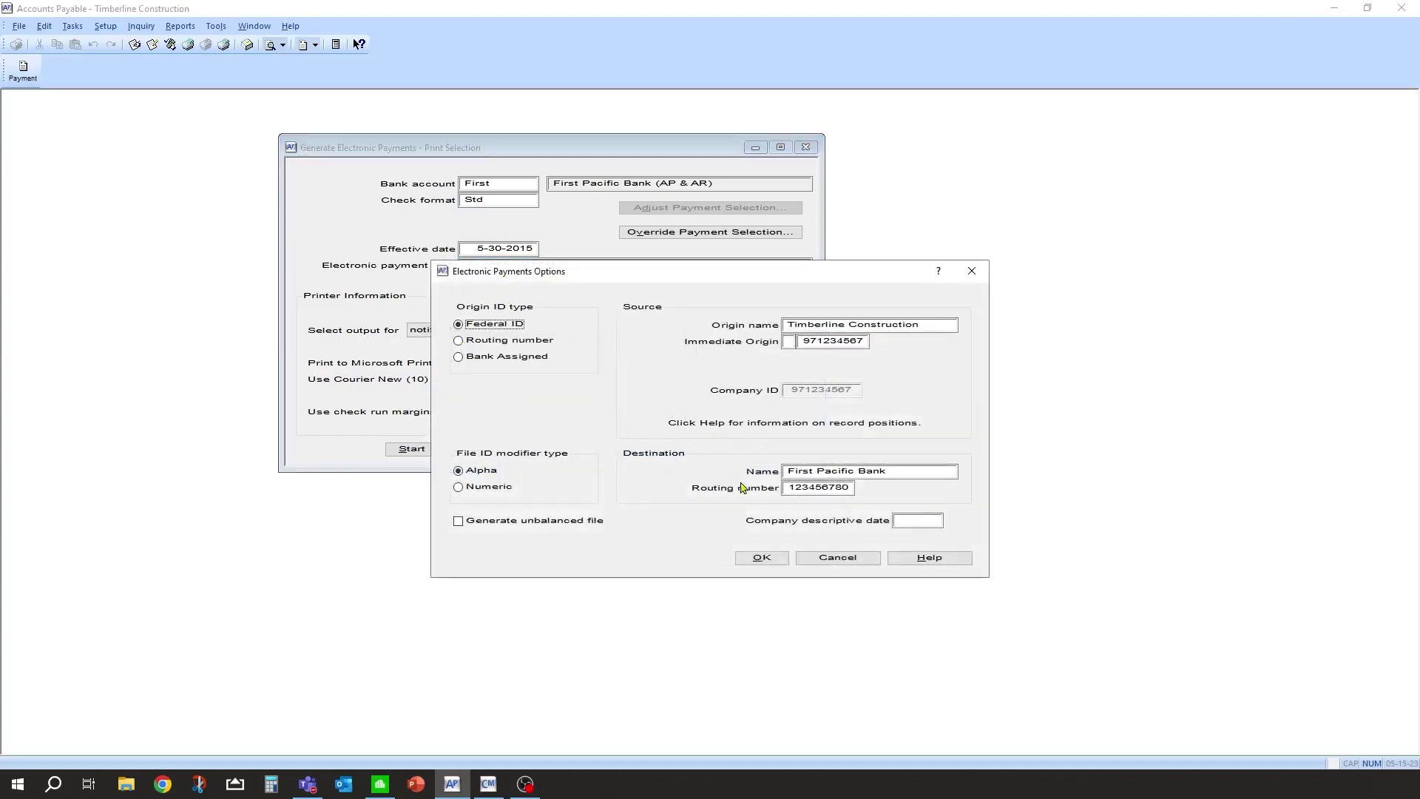
pyautogui.click(835, 557)
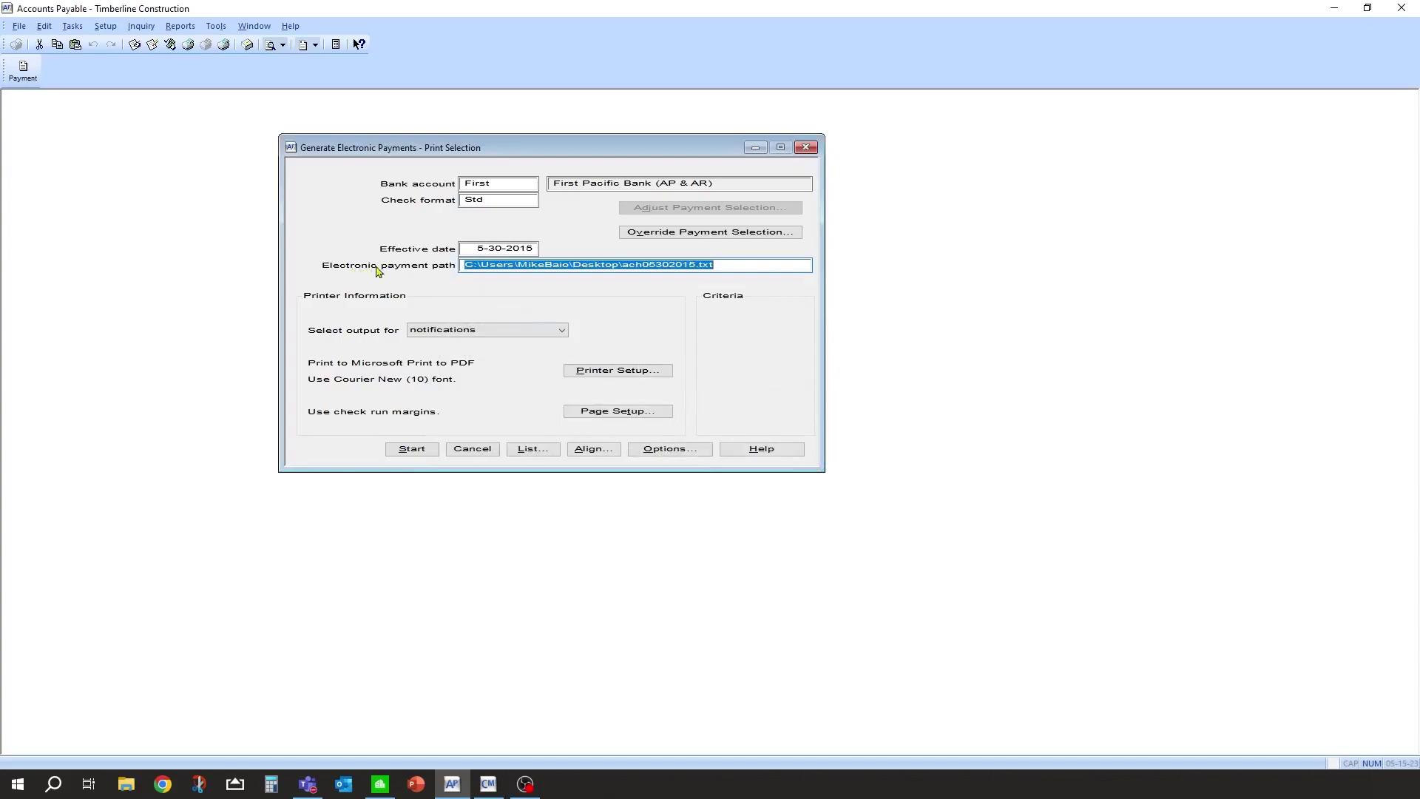
pyautogui.click(502, 265)
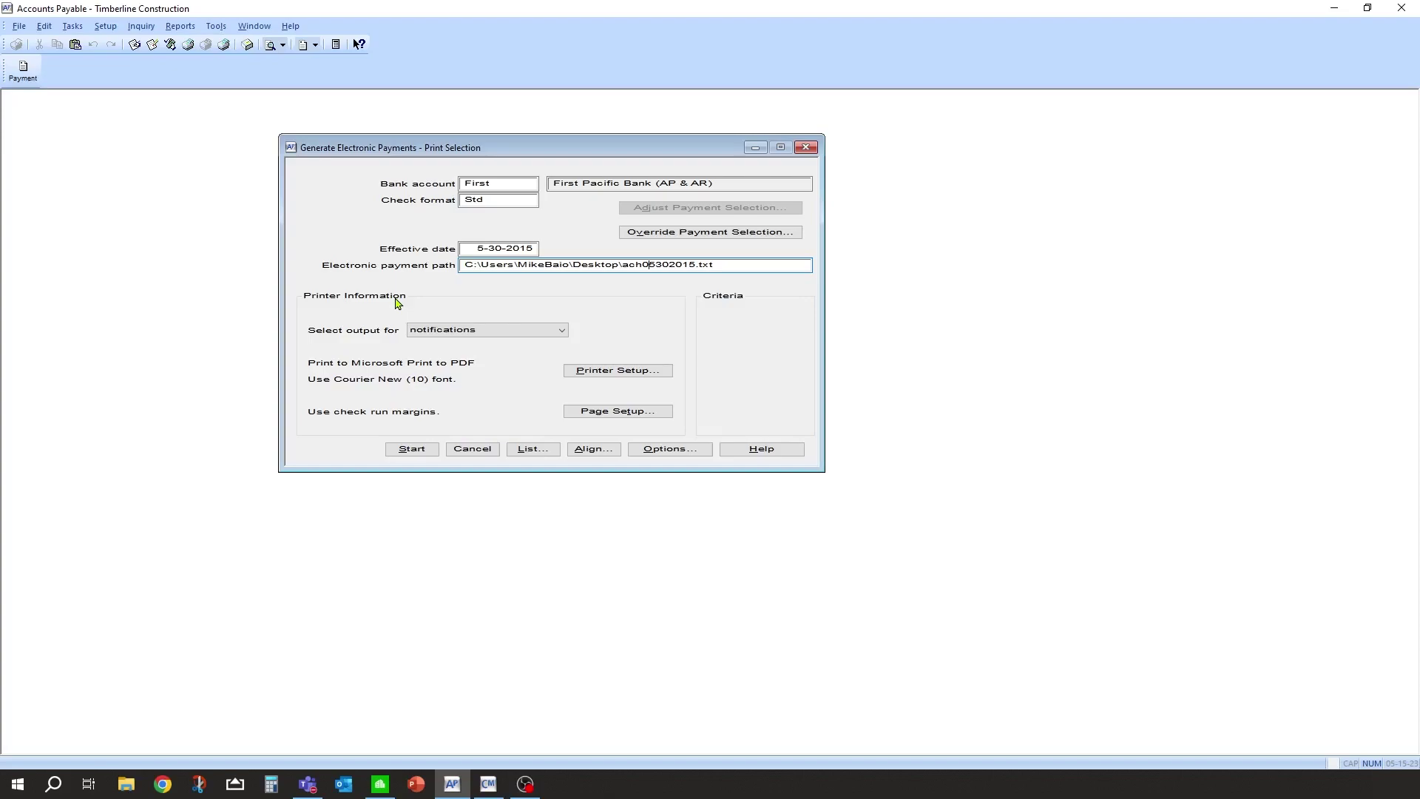
# Review the available outputs and switch to the payment report to inspect its print destination
pyautogui.click(561, 331)
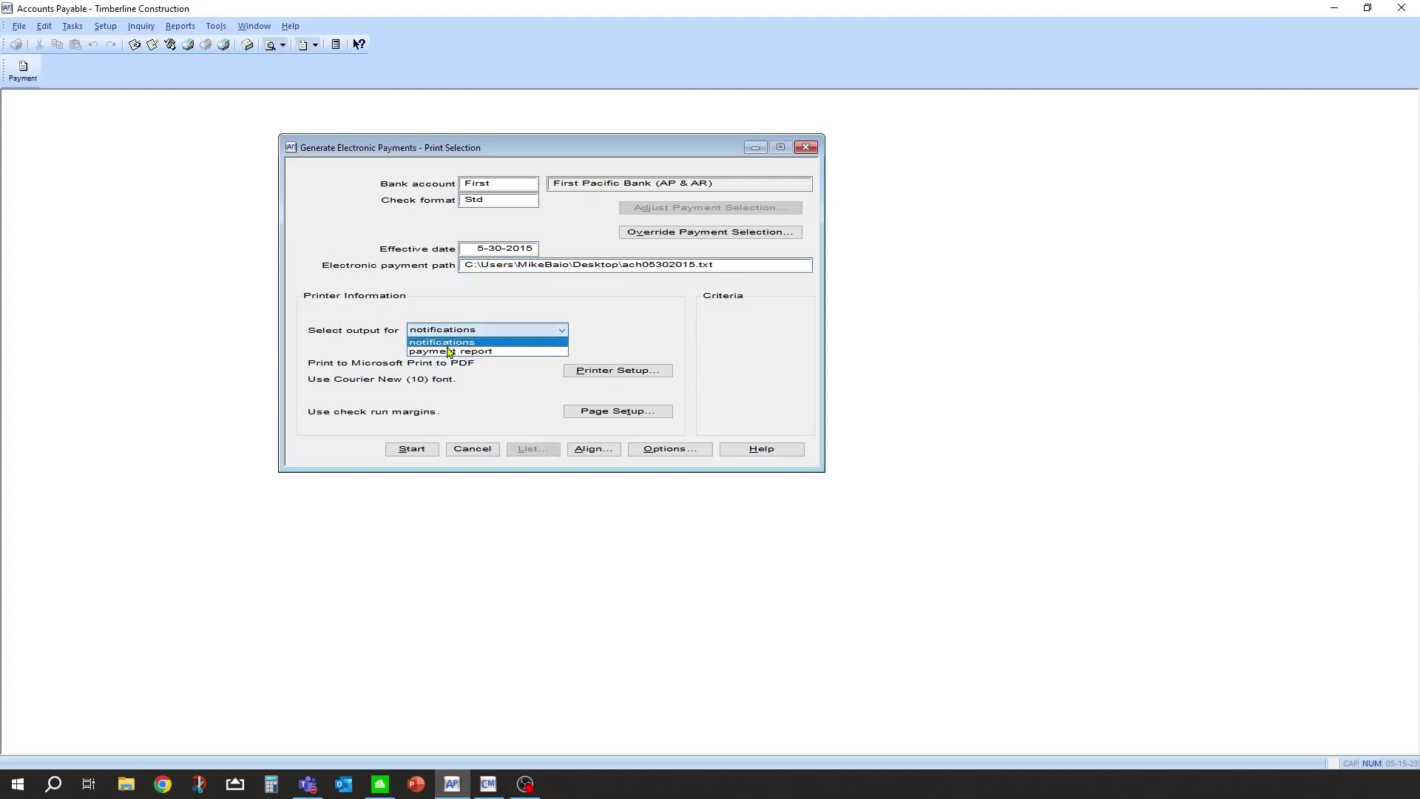
pyautogui.click(451, 311)
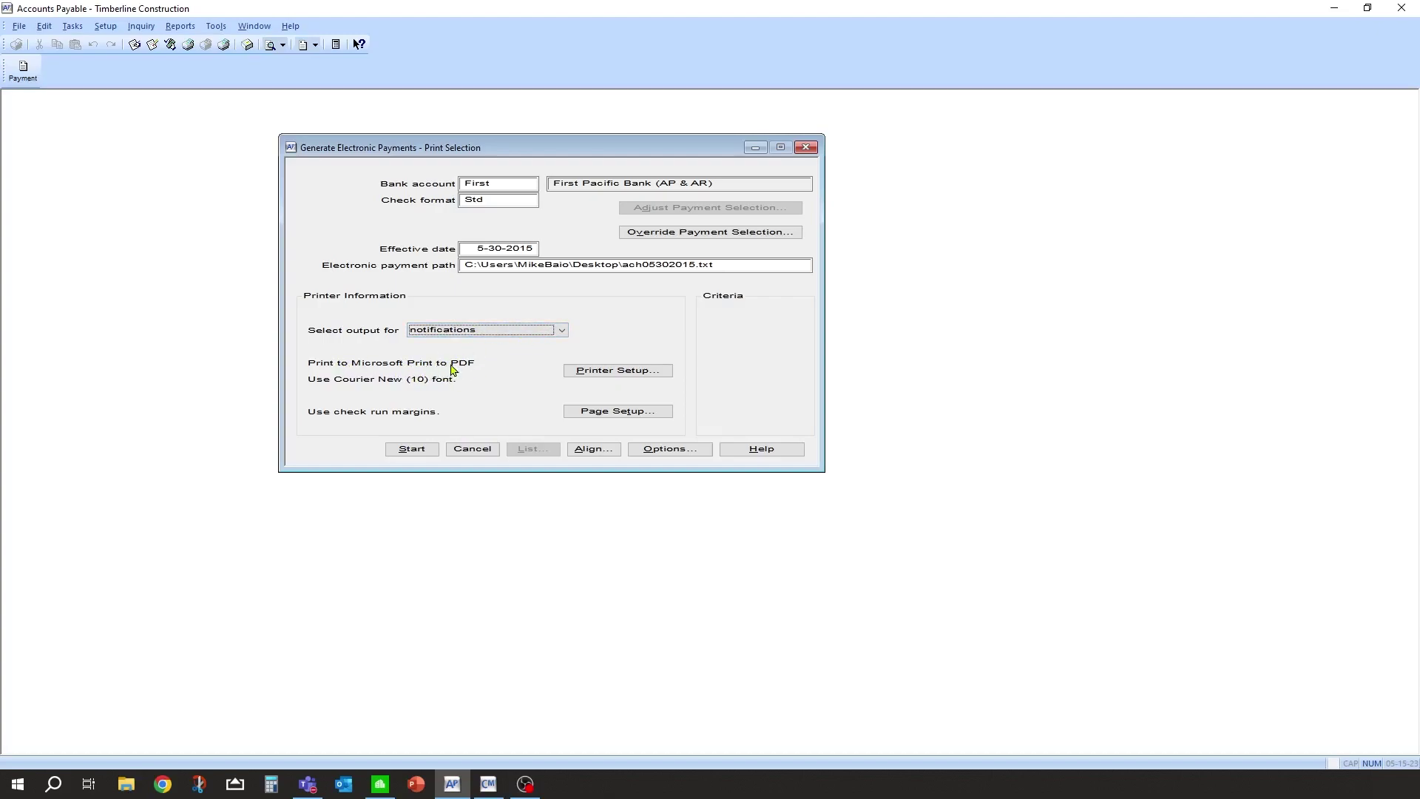
pyautogui.click(561, 331)
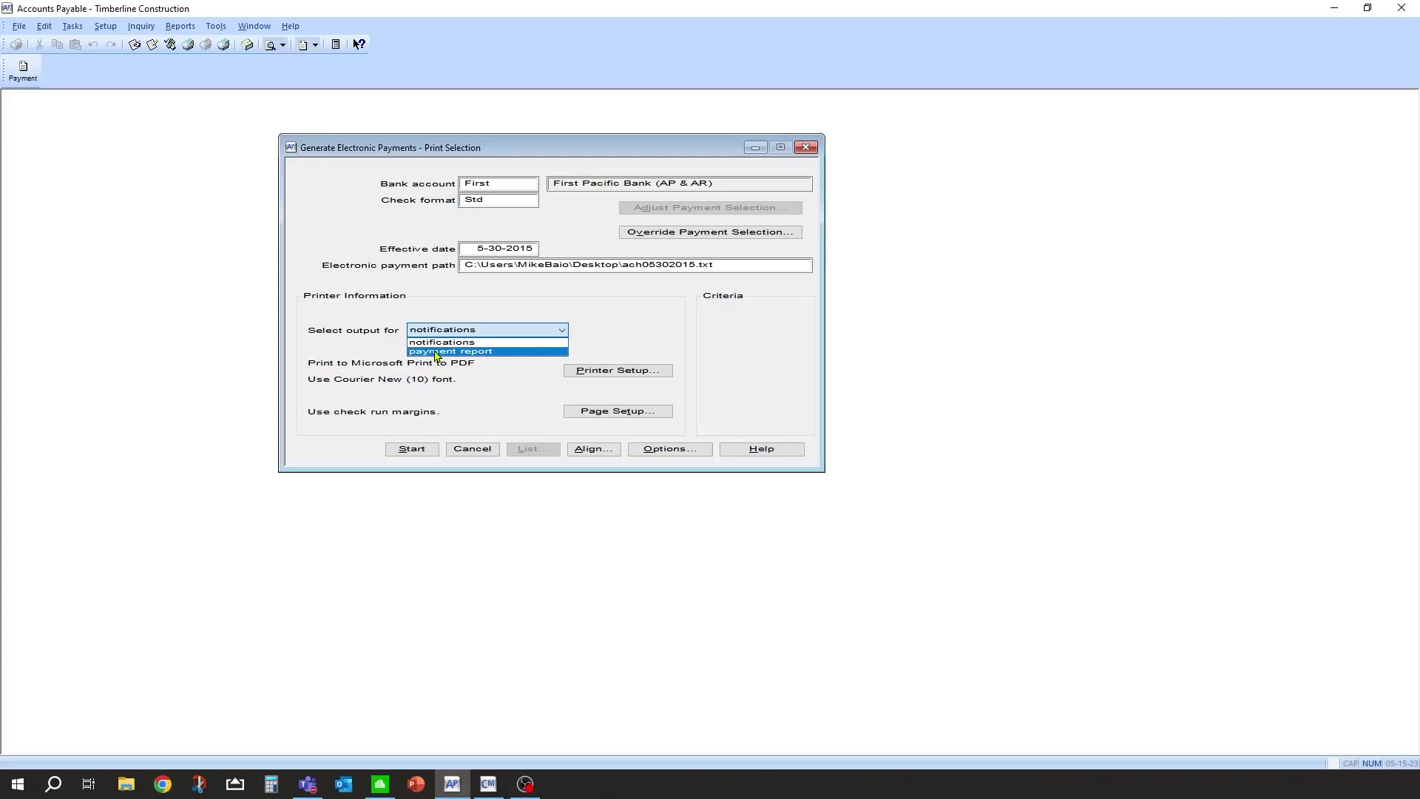
pyautogui.click(436, 352)
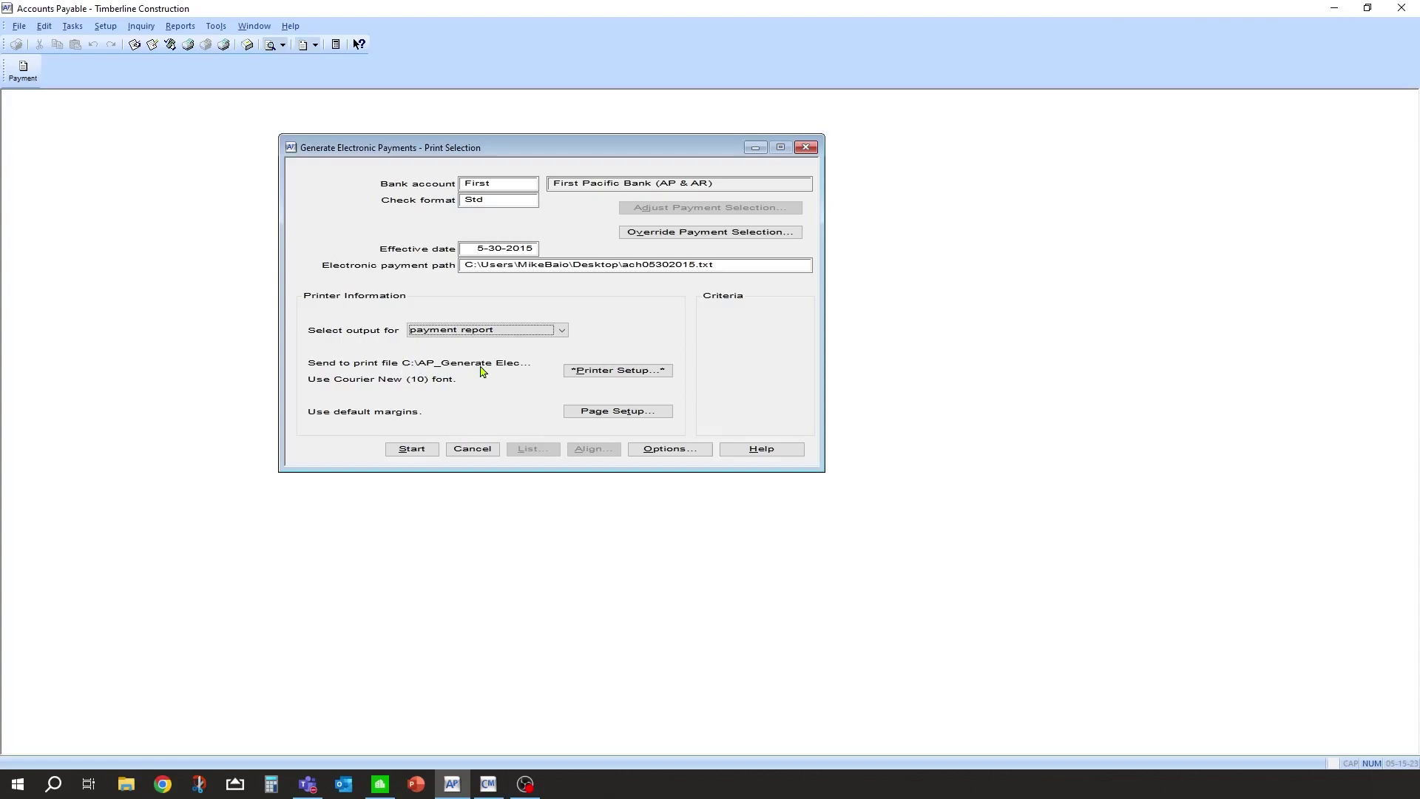
# Select the notifications output and configure its printer setup to print to file
pyautogui.click(562, 332)
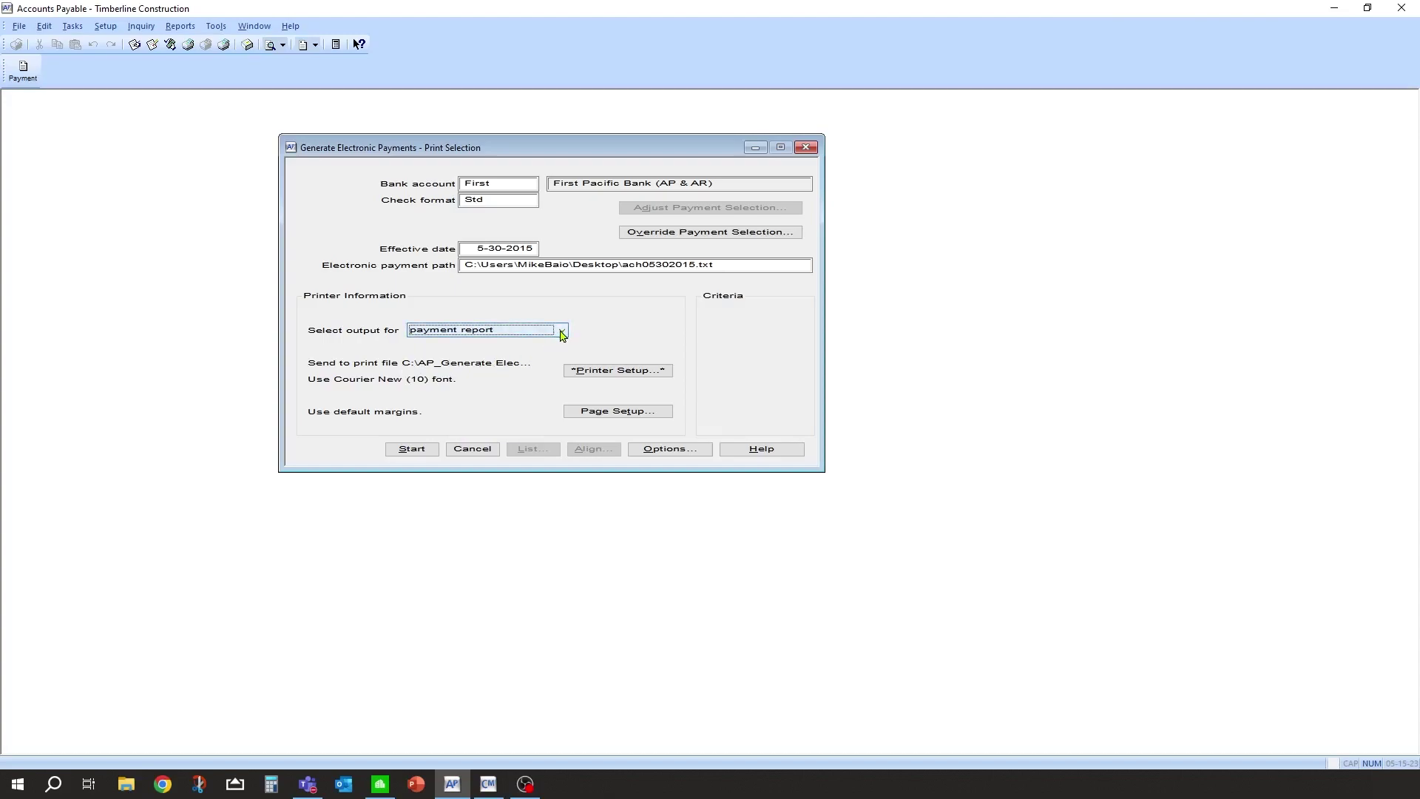
pyautogui.click(562, 330)
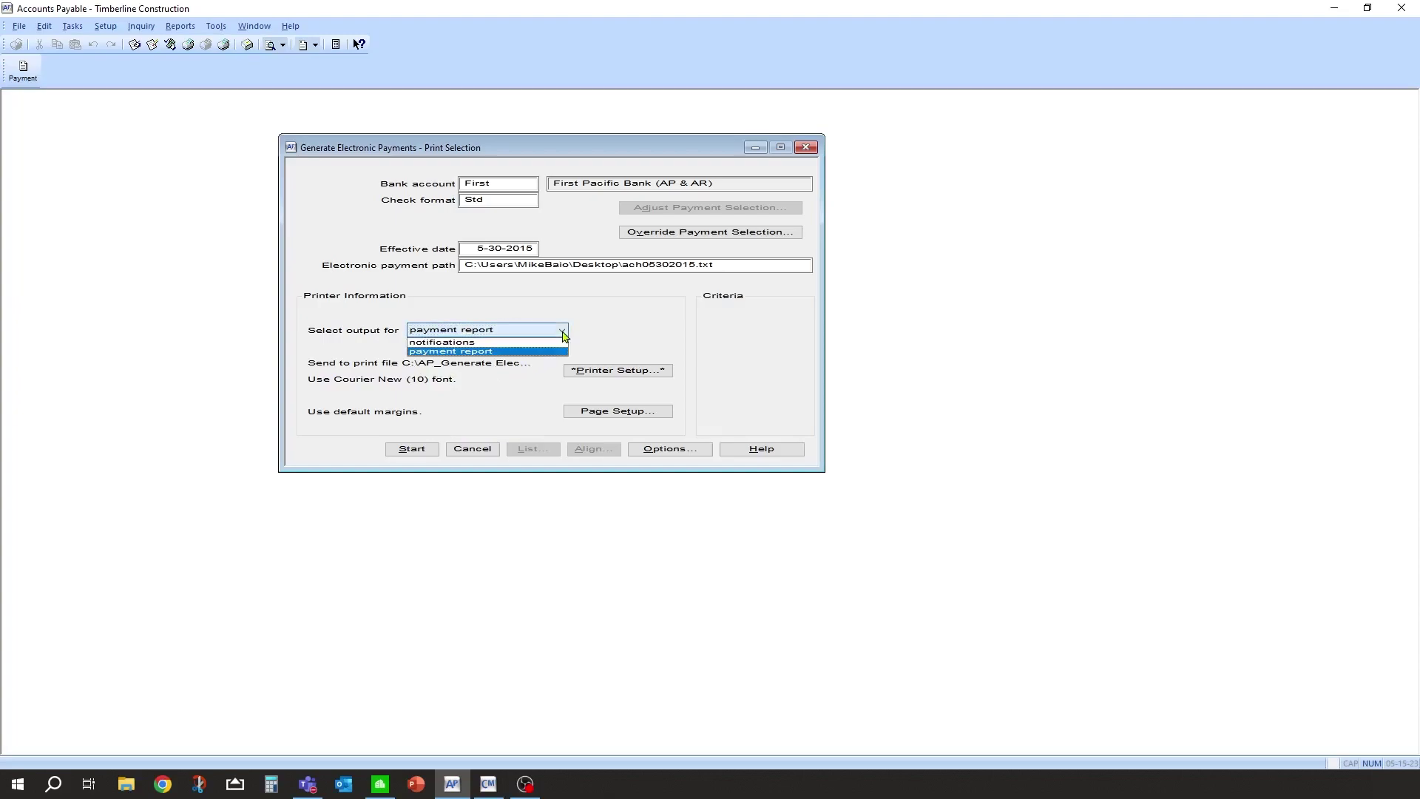
pyautogui.click(457, 344)
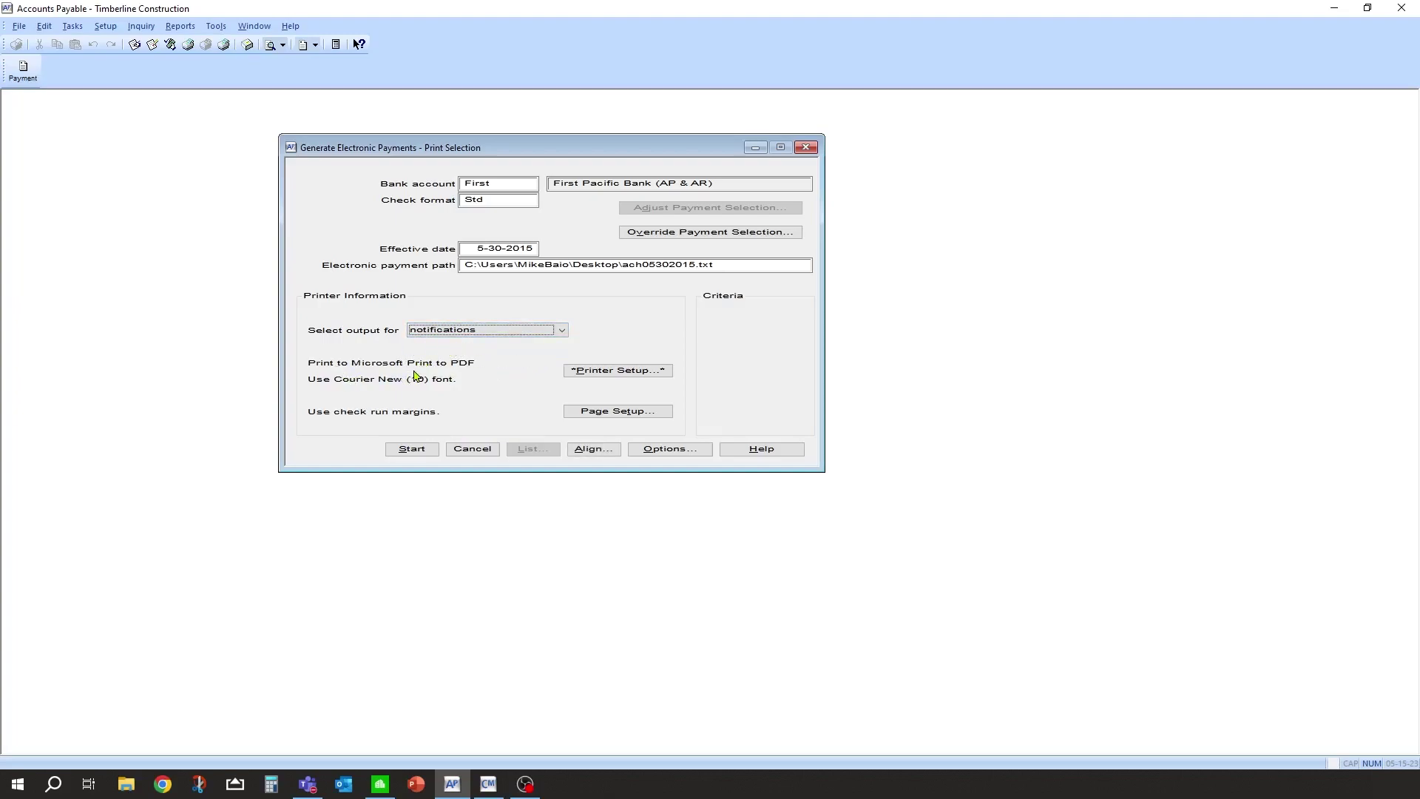
pyautogui.click(599, 372)
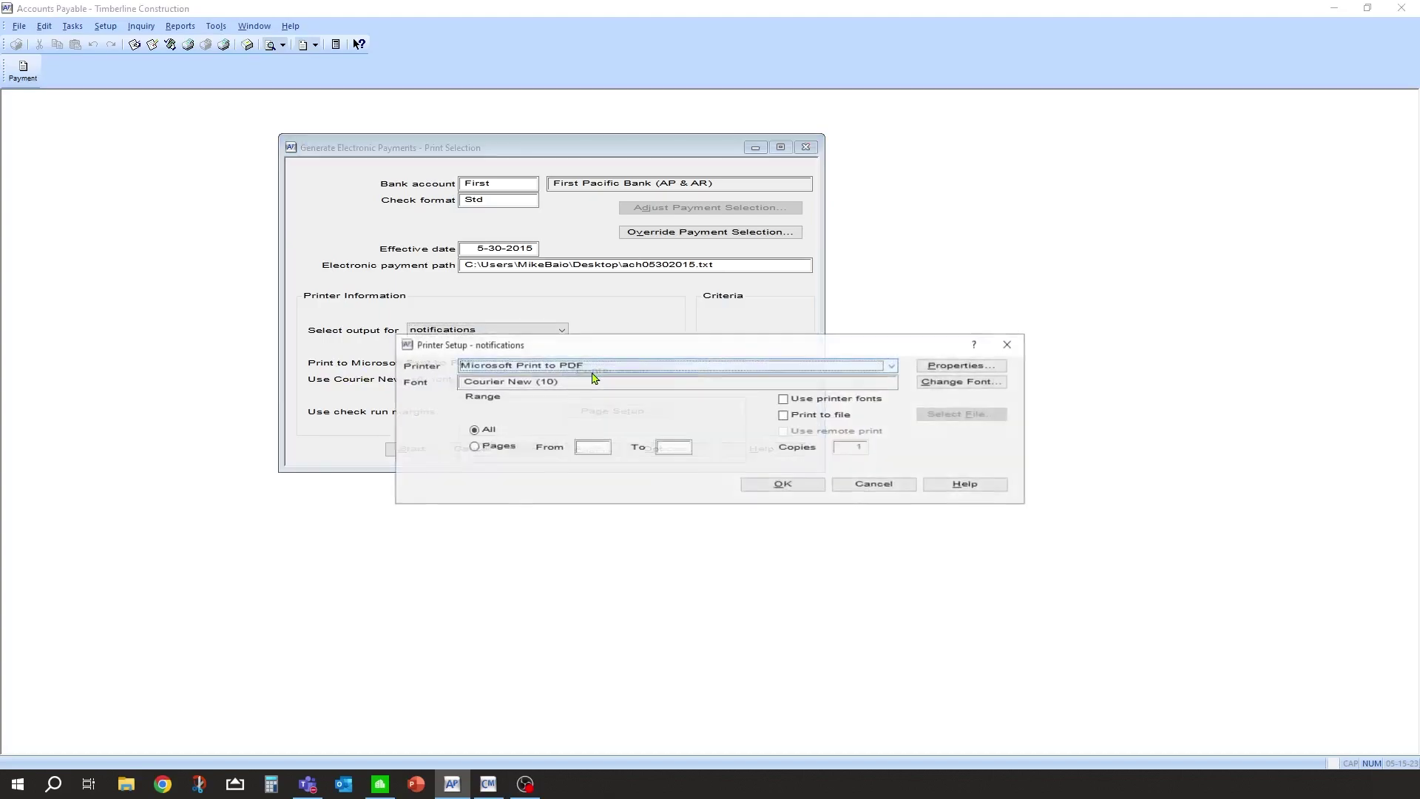
pyautogui.click(784, 416)
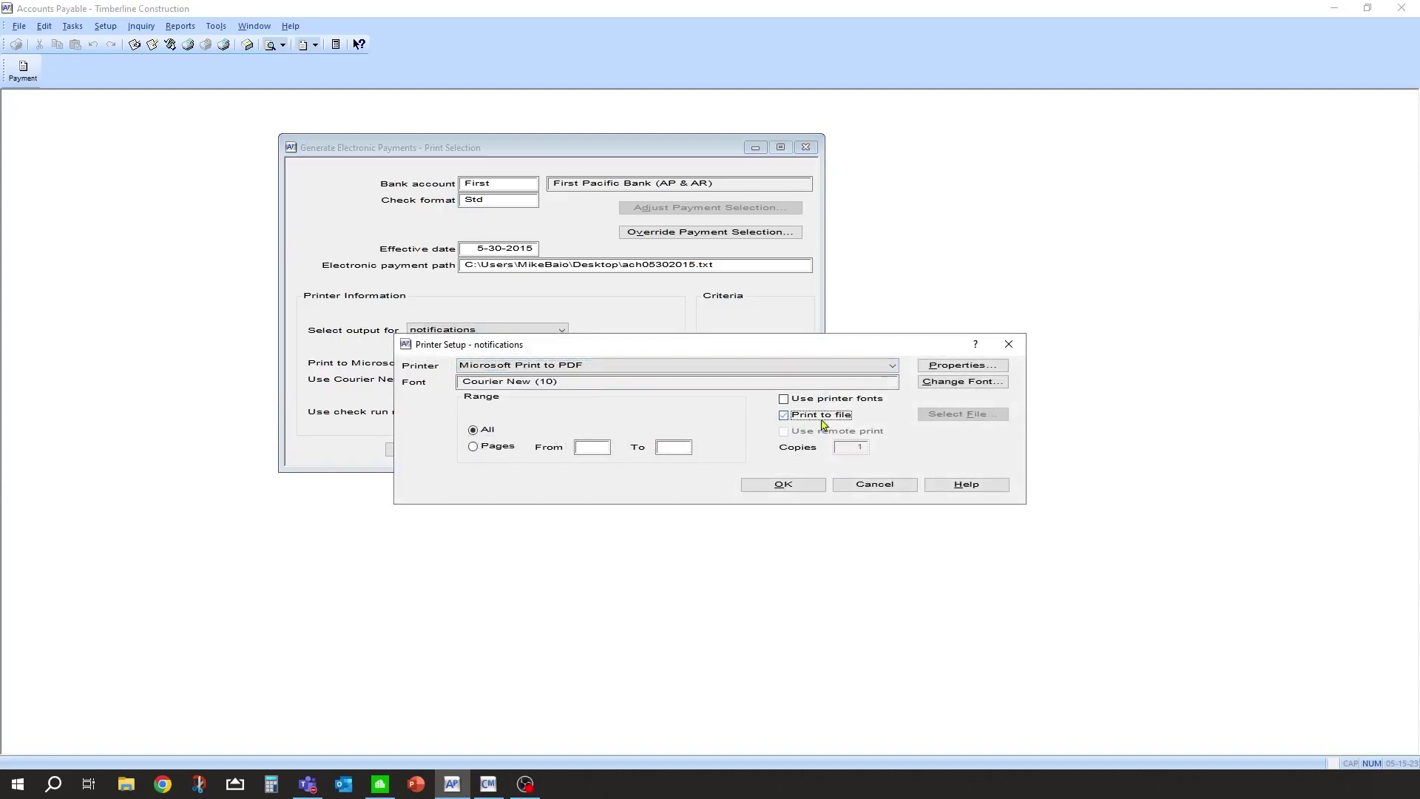
pyautogui.click(782, 485)
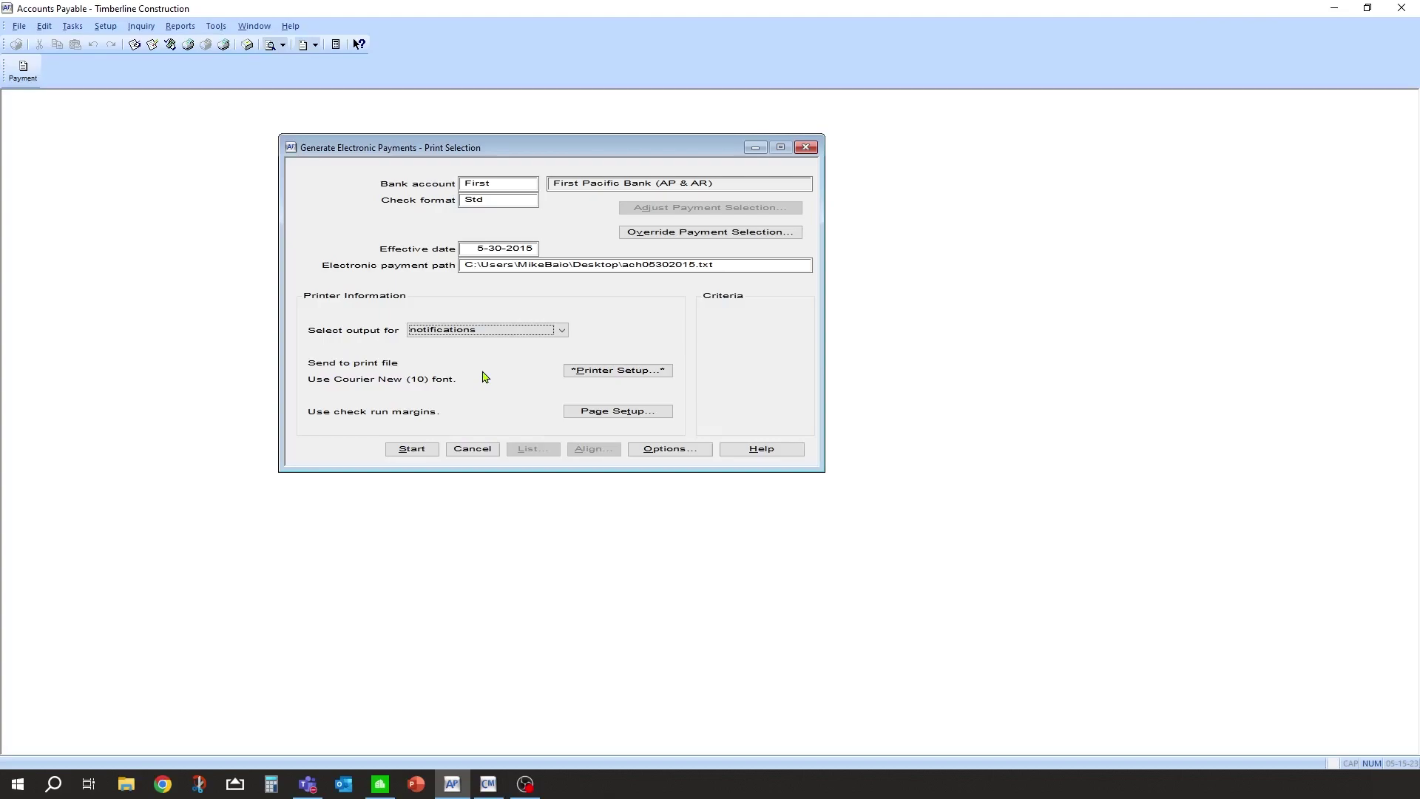
# Start the electronic payment generation and save the notifications print file as "Notifications" in Adobe Portable Document Format (*.pdf)
pyautogui.click(408, 451)
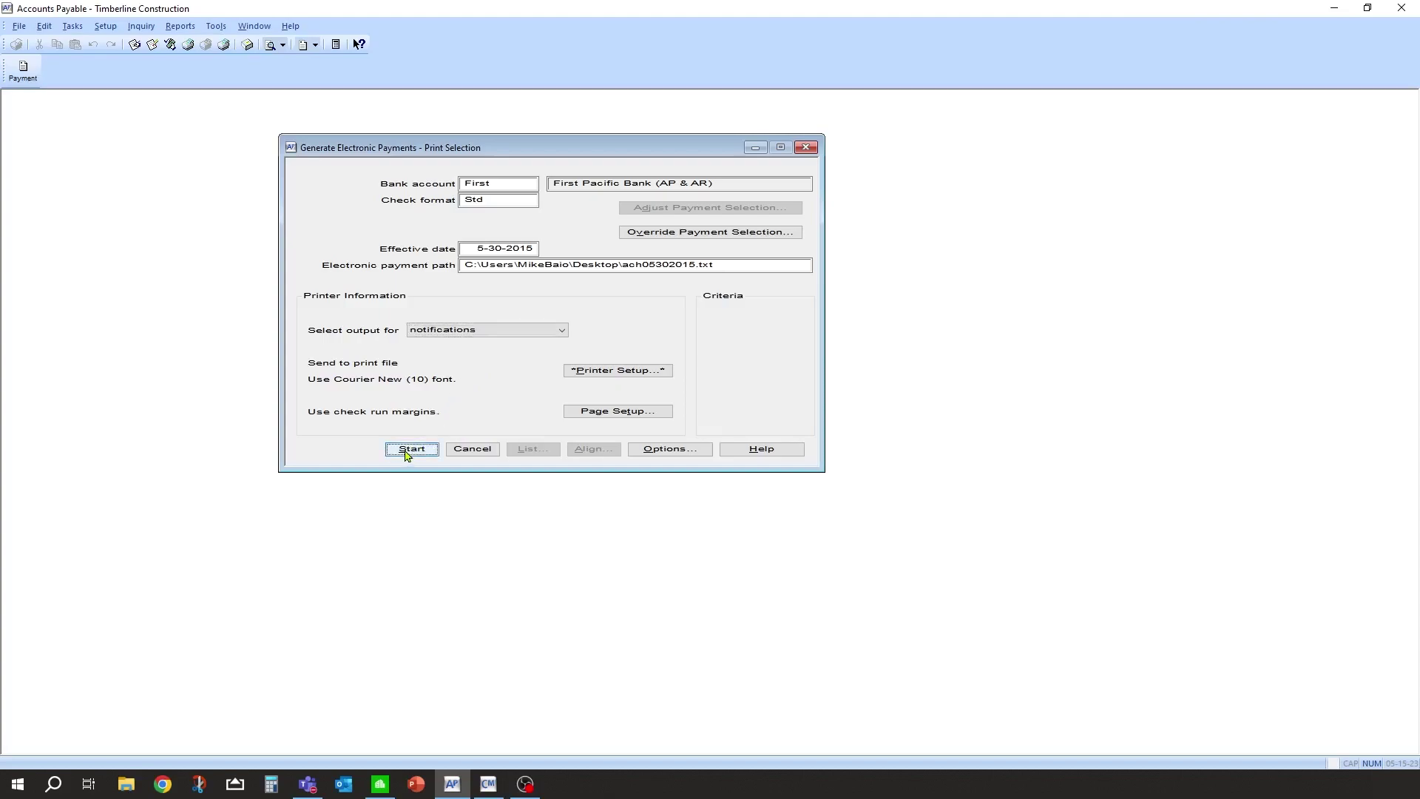
pyautogui.moveTo(897, 428); pyautogui.dragTo(571, 386)
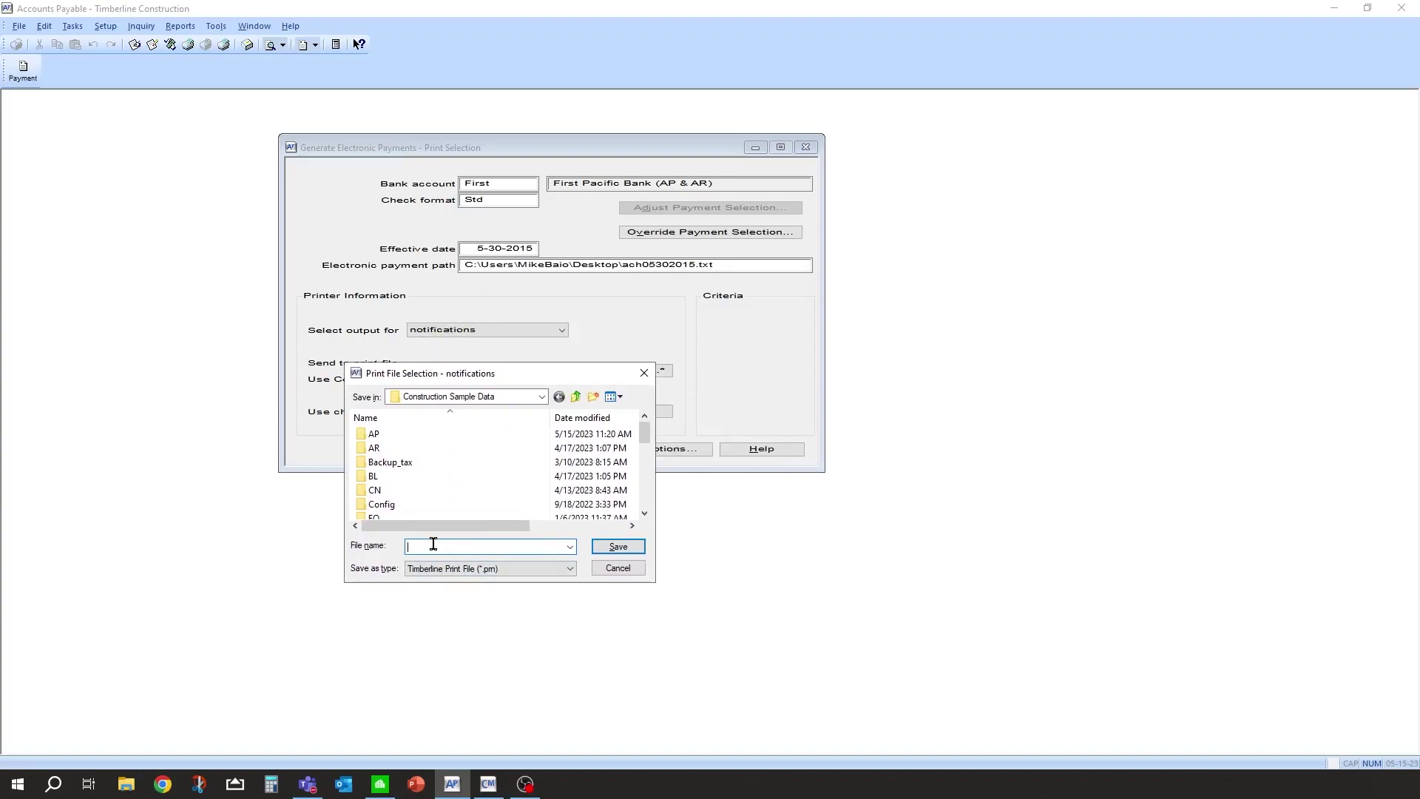
pyautogui.write('Notifications')
pyautogui.click(474, 569)
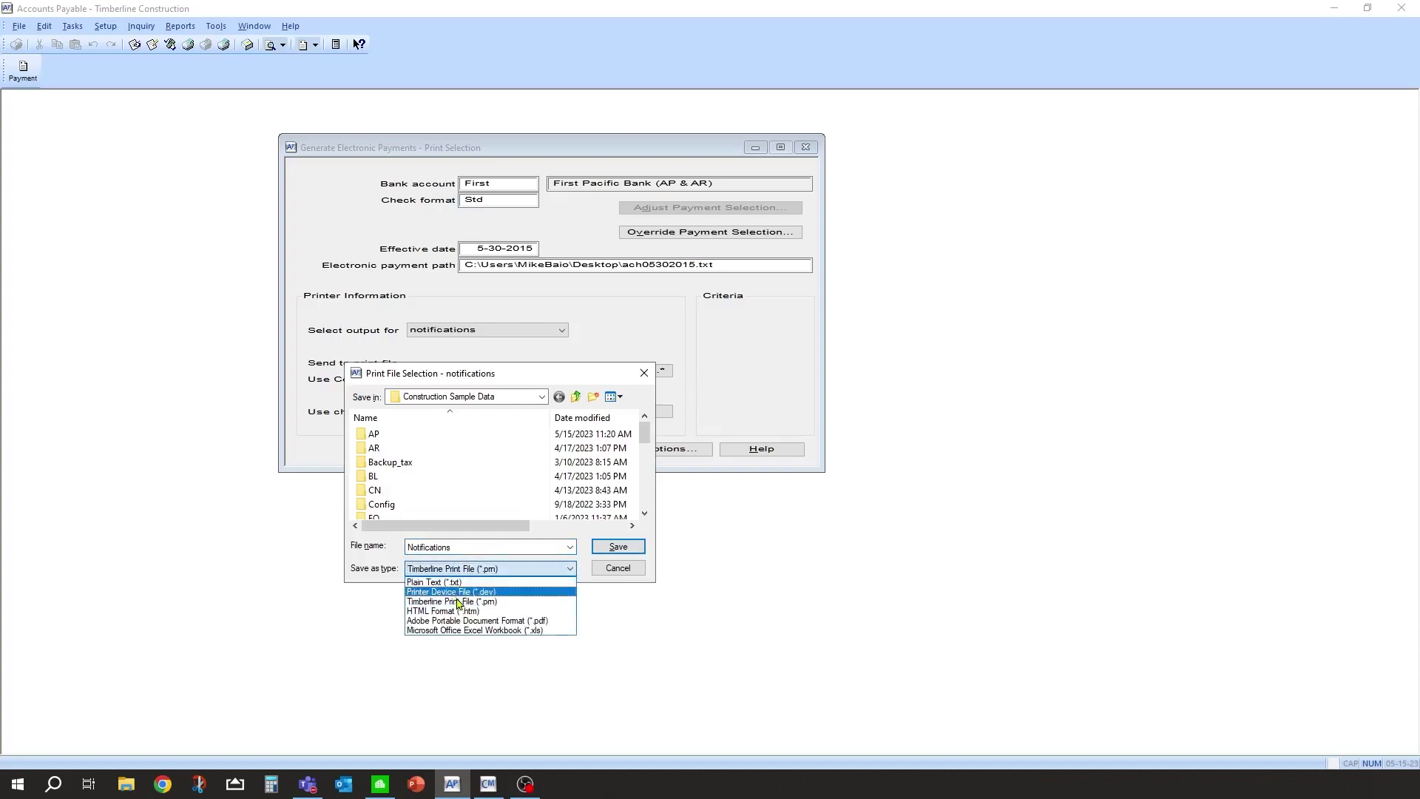
pyautogui.click(475, 621)
pyautogui.doubleClick(469, 546)
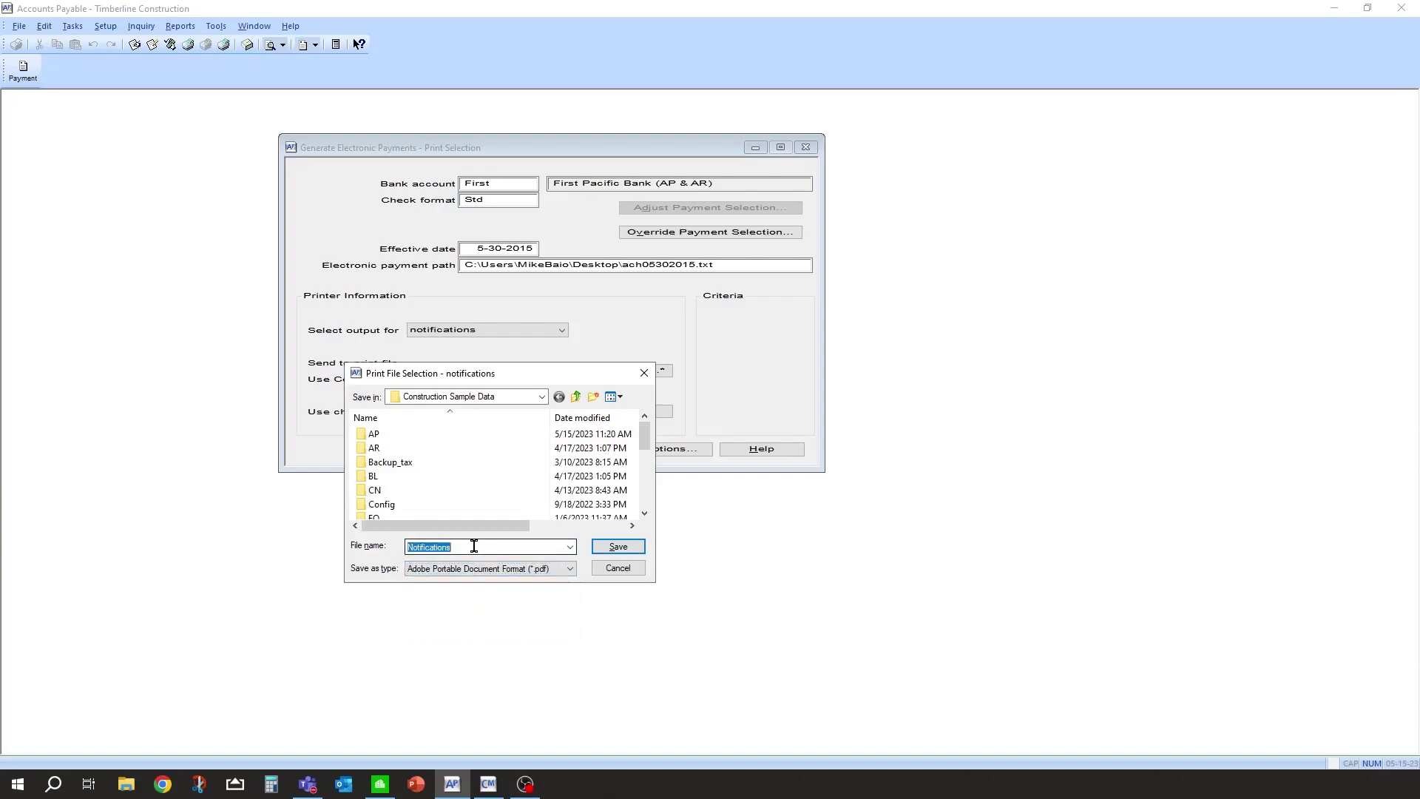
pyautogui.click(466, 547)
pyautogui.click(616, 548)
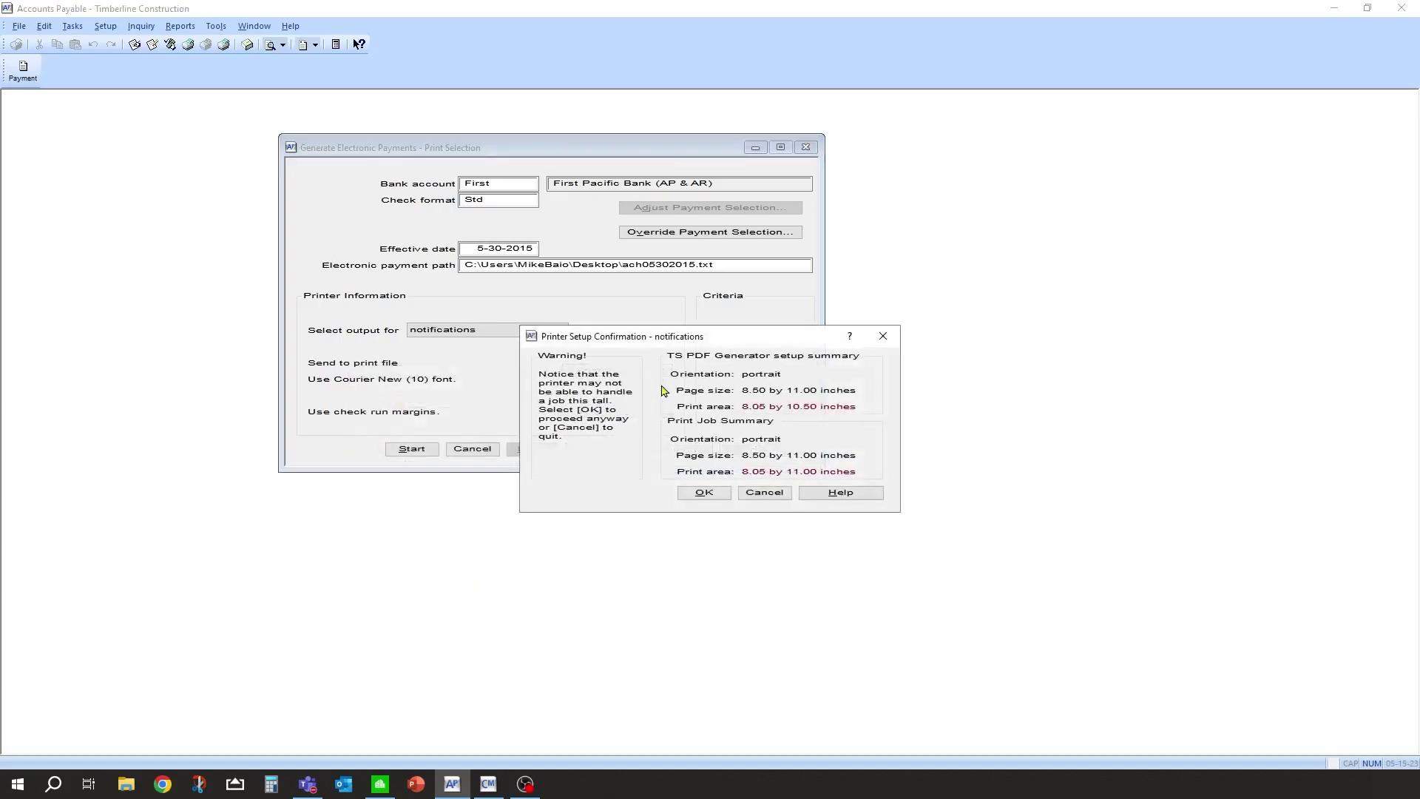
# Accept the printer setup confirmation for the notifications and close the Background Tasks window once the run completes
pyautogui.moveTo(708, 338); pyautogui.dragTo(656, 348)
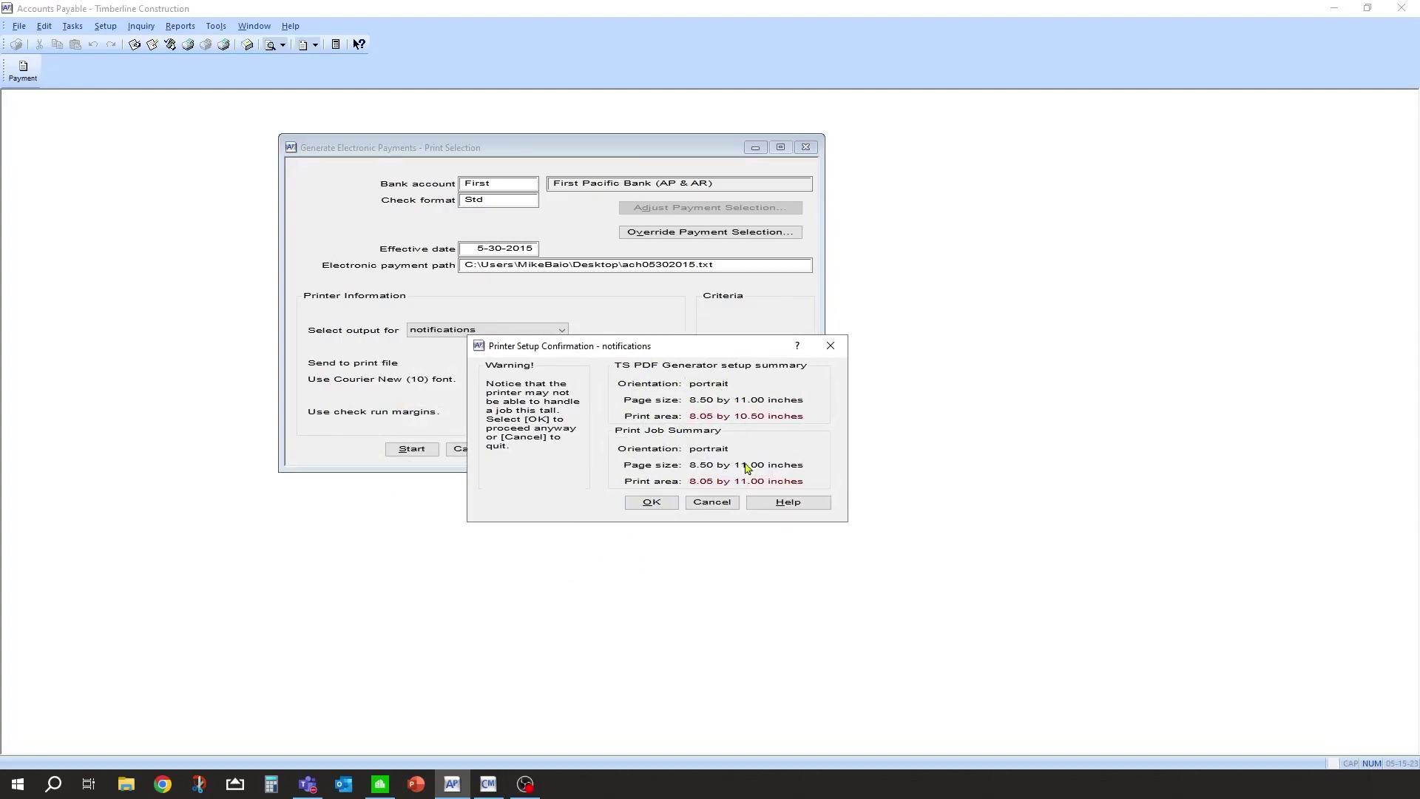
pyautogui.click(647, 503)
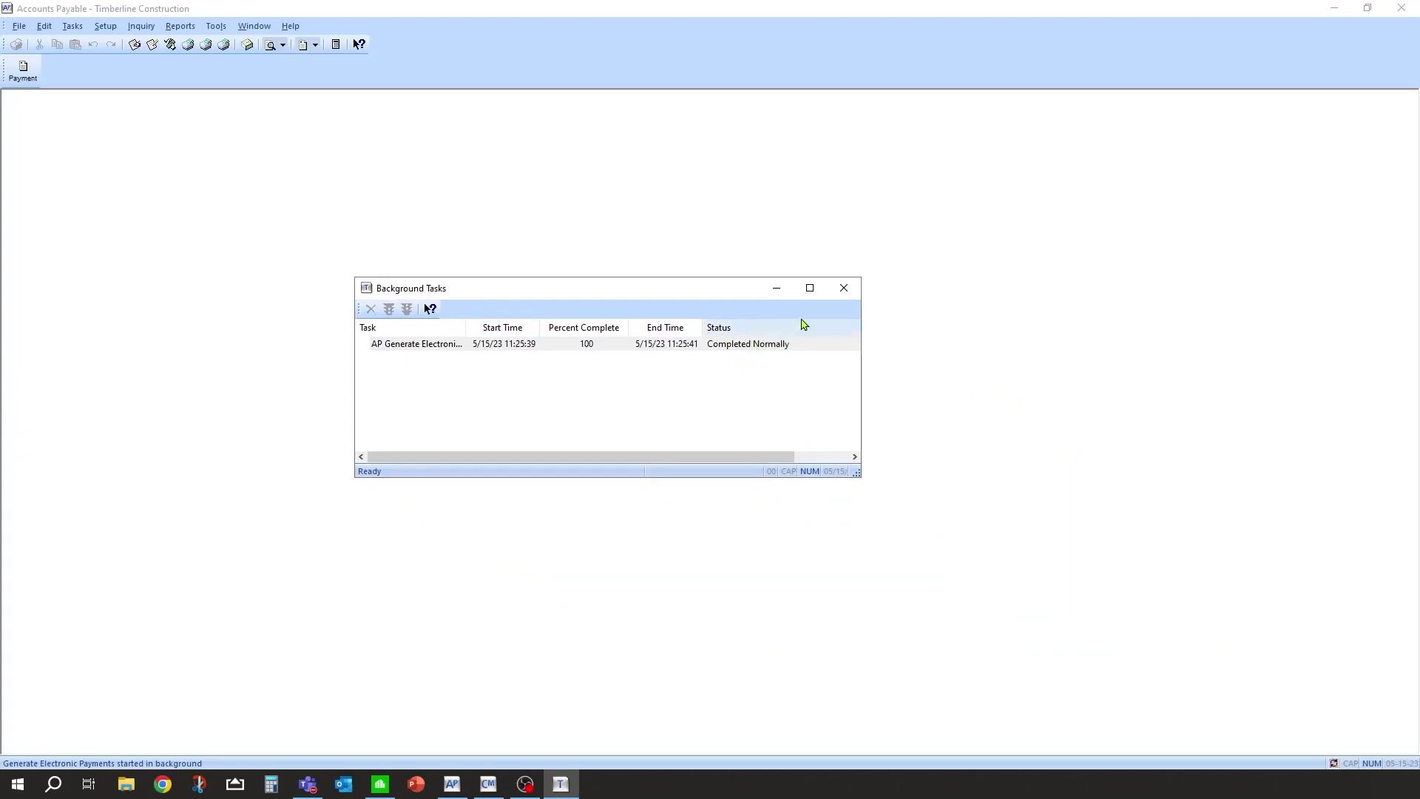
pyautogui.click(844, 288)
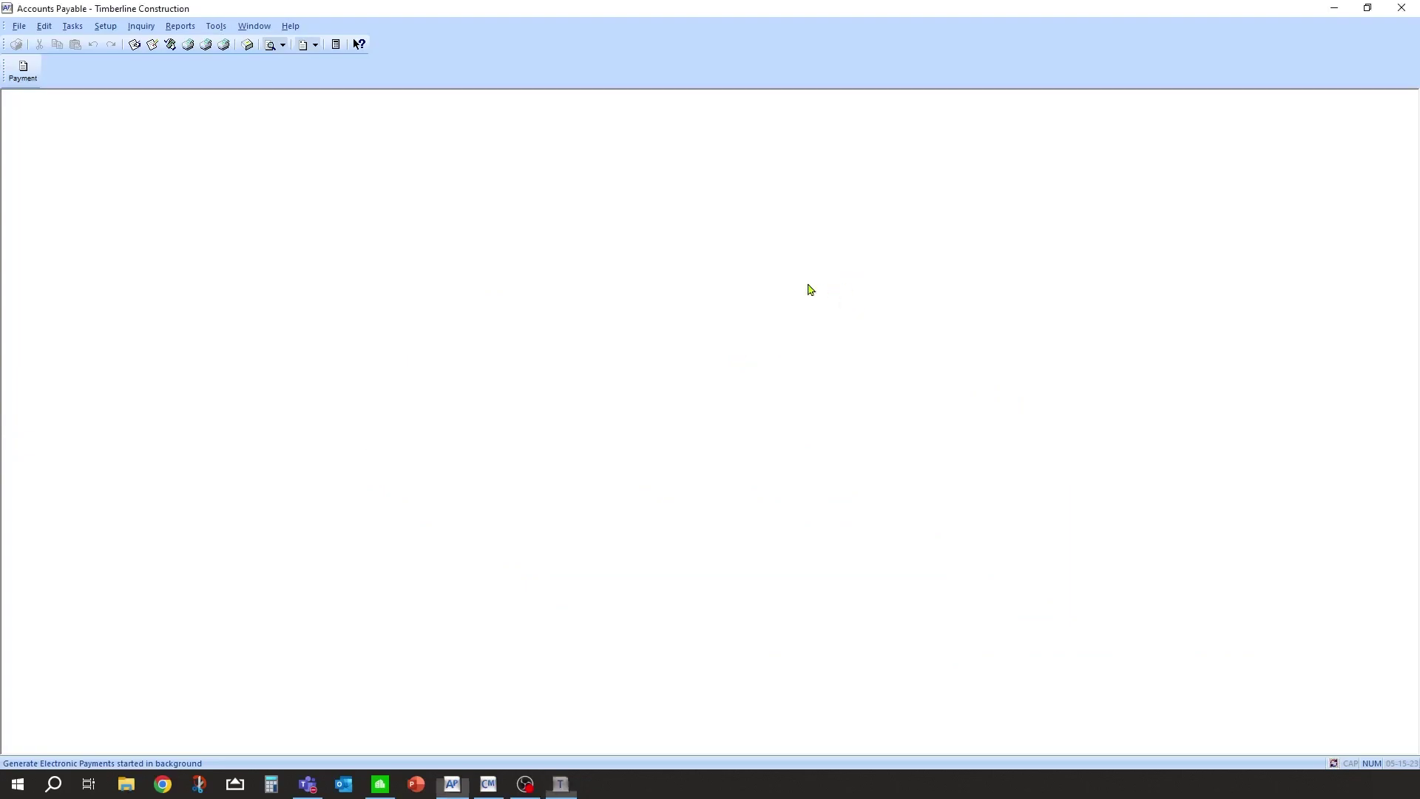
# Open the newest Generate Electronic Payments printout from the AP folder of the Construction Sample Data
pyautogui.click(22, 30)
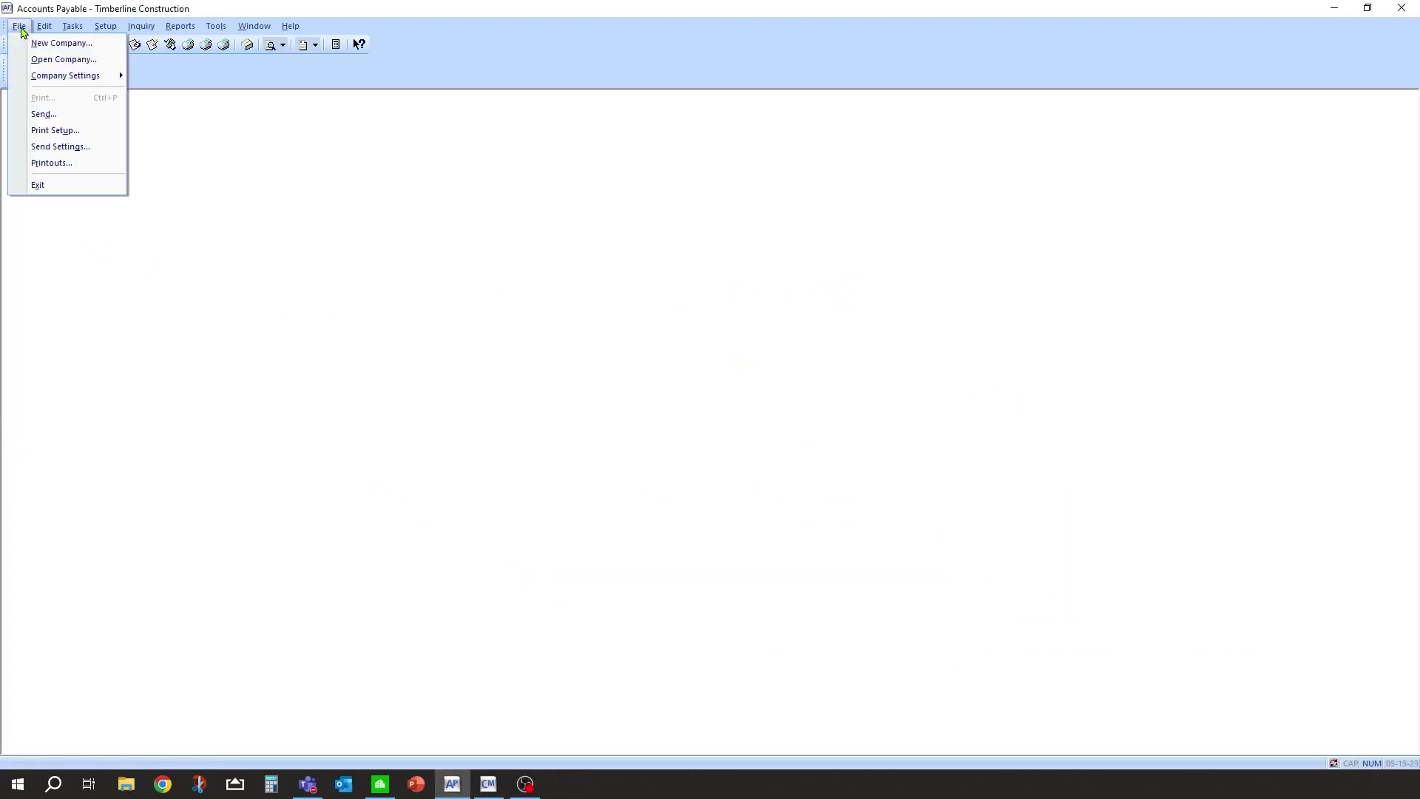
pyautogui.click(60, 165)
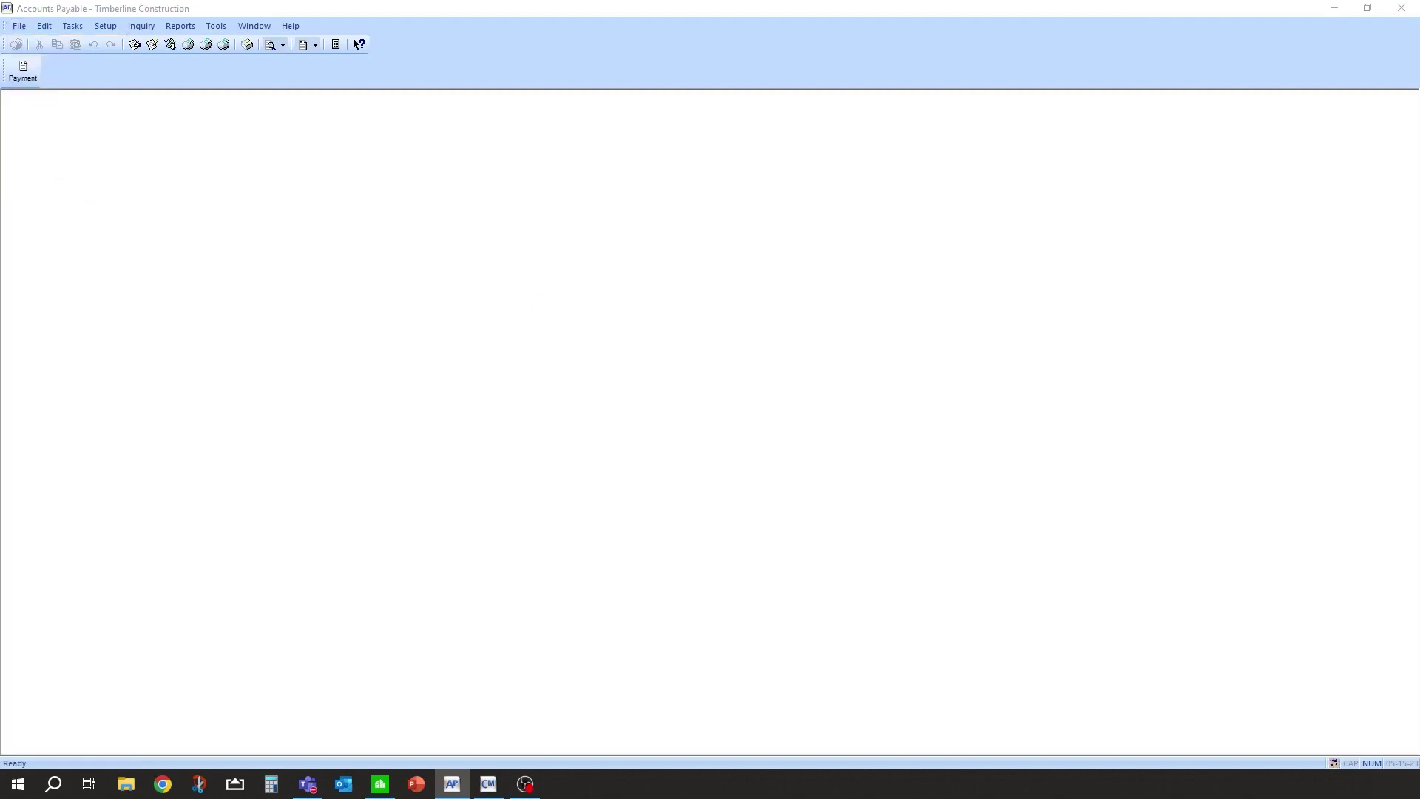
pyautogui.moveTo(1076, 355); pyautogui.dragTo(588, 281)
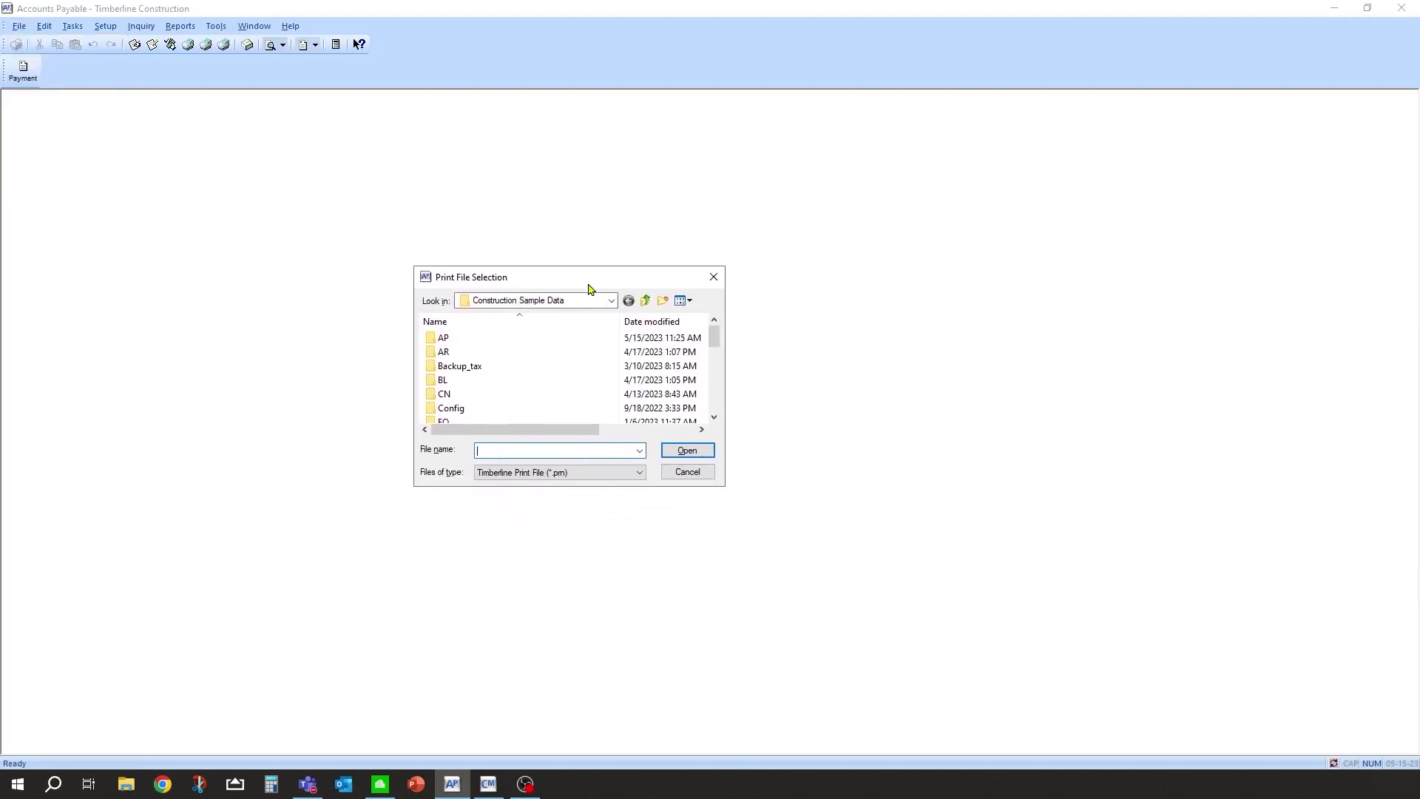
pyautogui.doubleClick(431, 341)
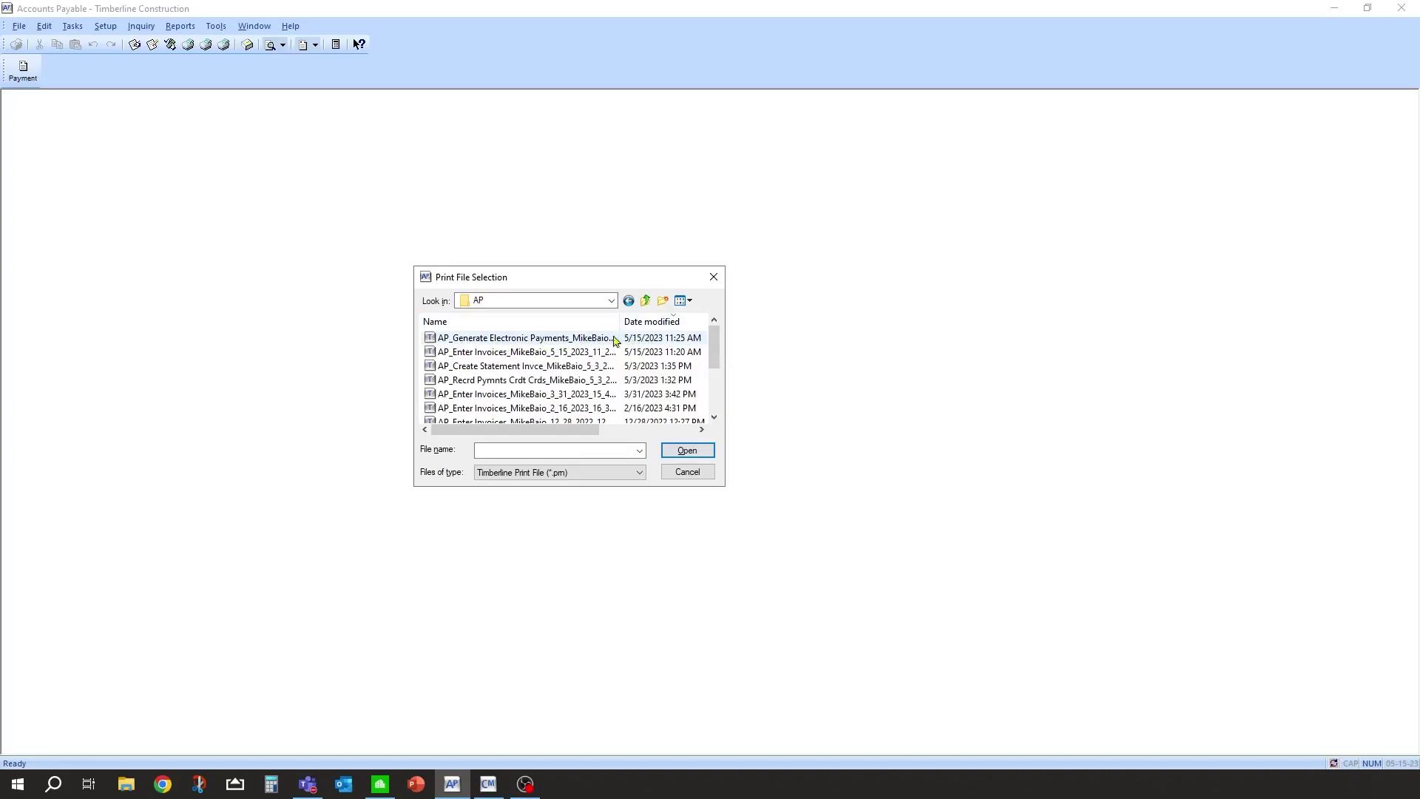
pyautogui.doubleClick(526, 339)
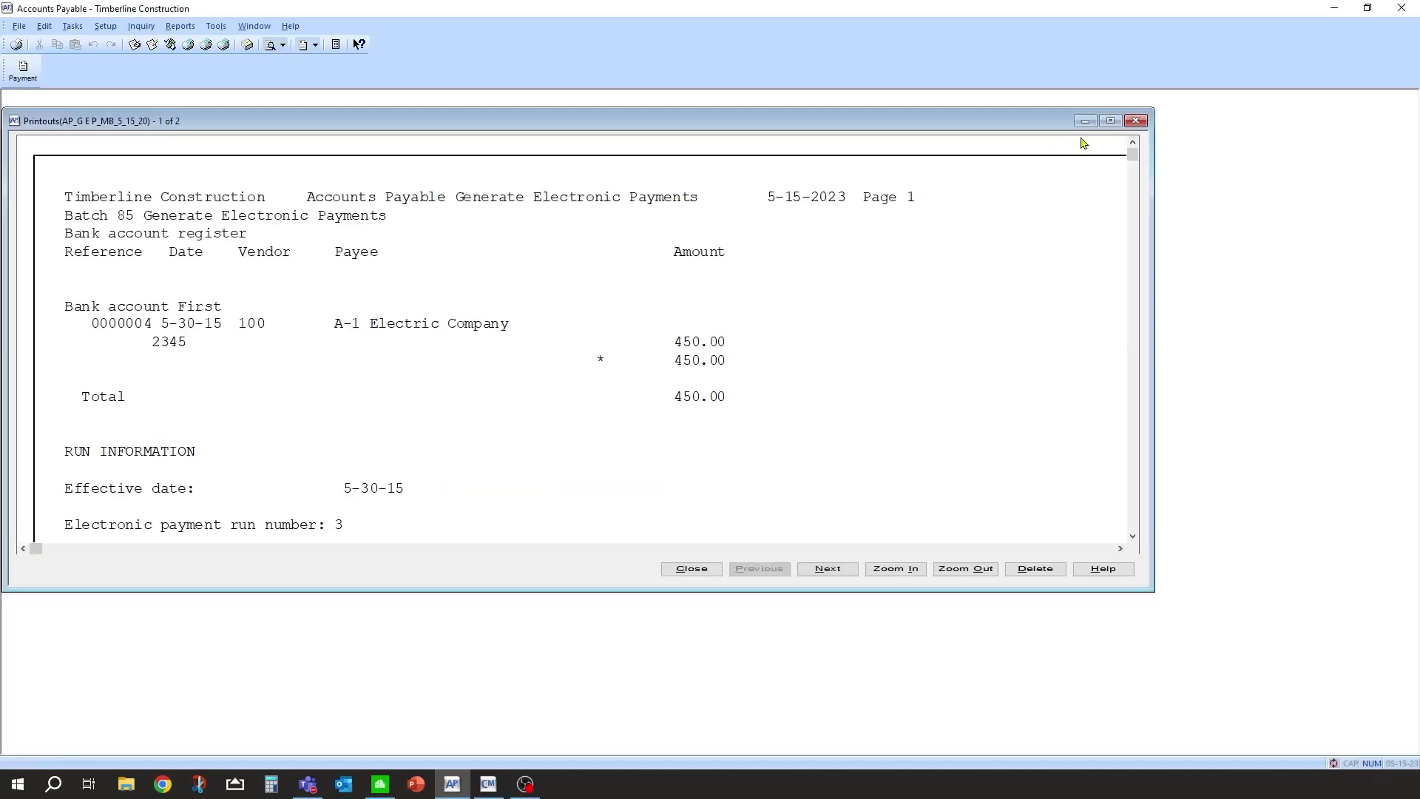
# Review the payment report's bank account register, run information, general ledger recap and posting summary, and close the printout
pyautogui.scroll(-1, 450, 476)
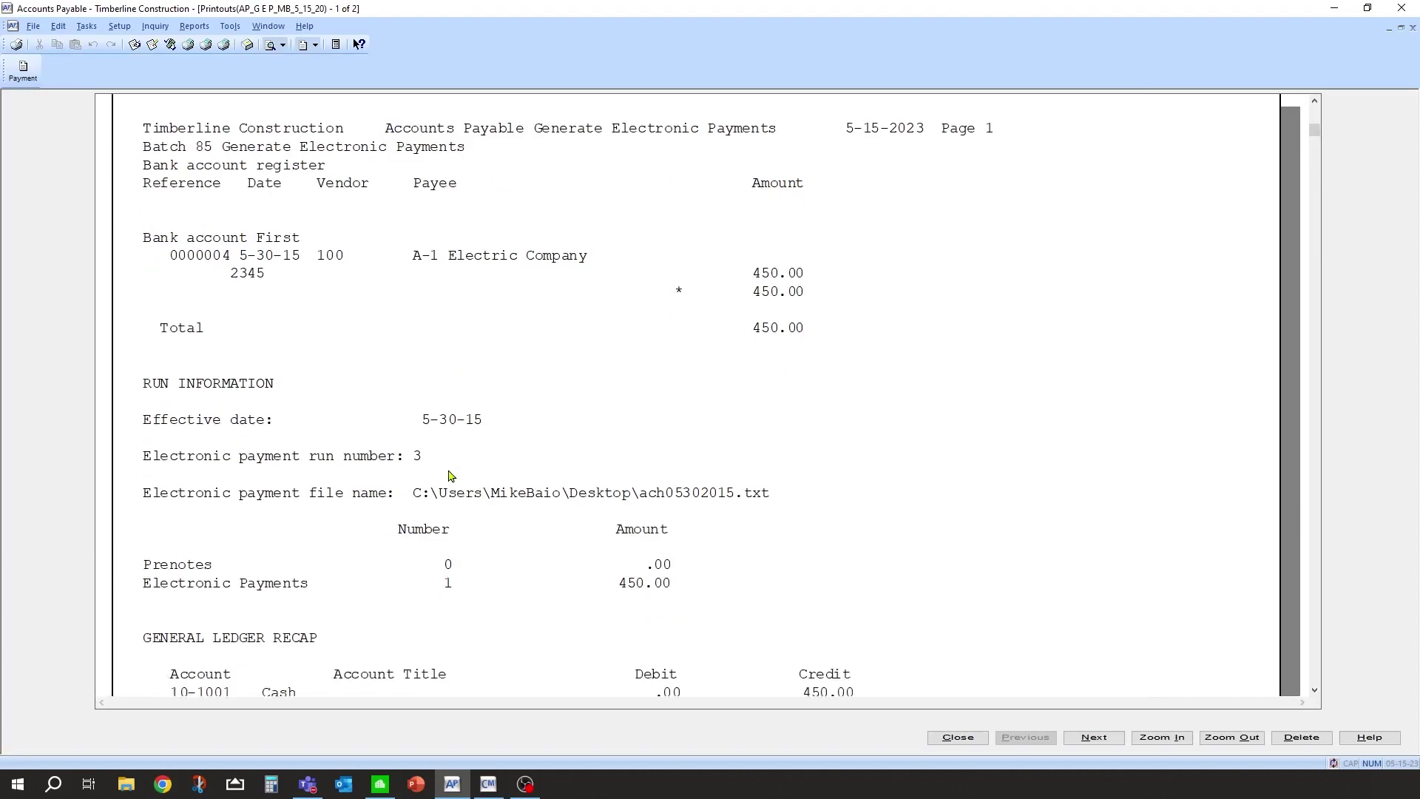
pyautogui.scroll(-2, 392, 462)
pyautogui.scroll(2, 365, 289)
pyautogui.scroll(-5, 697, 320)
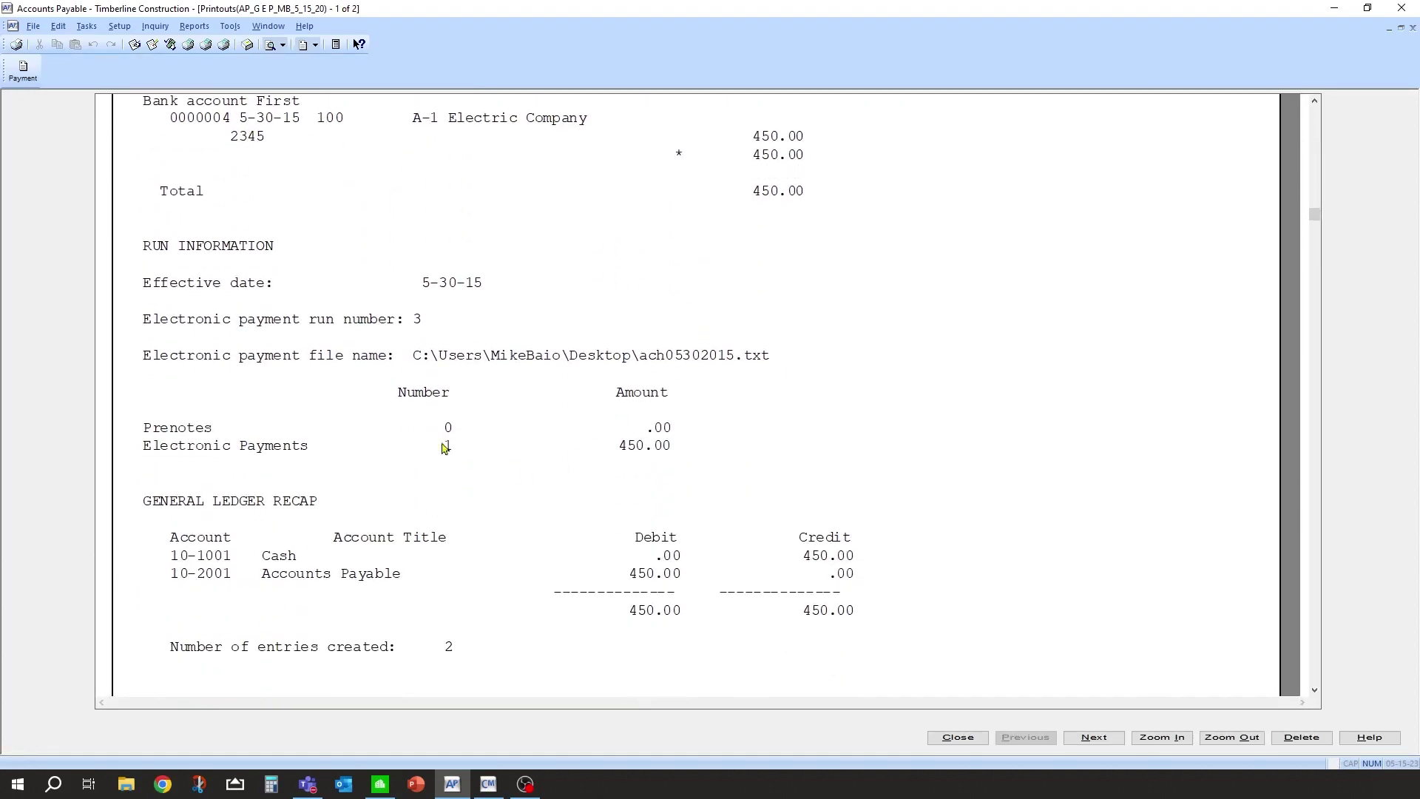
pyautogui.scroll(-20, 761, 537)
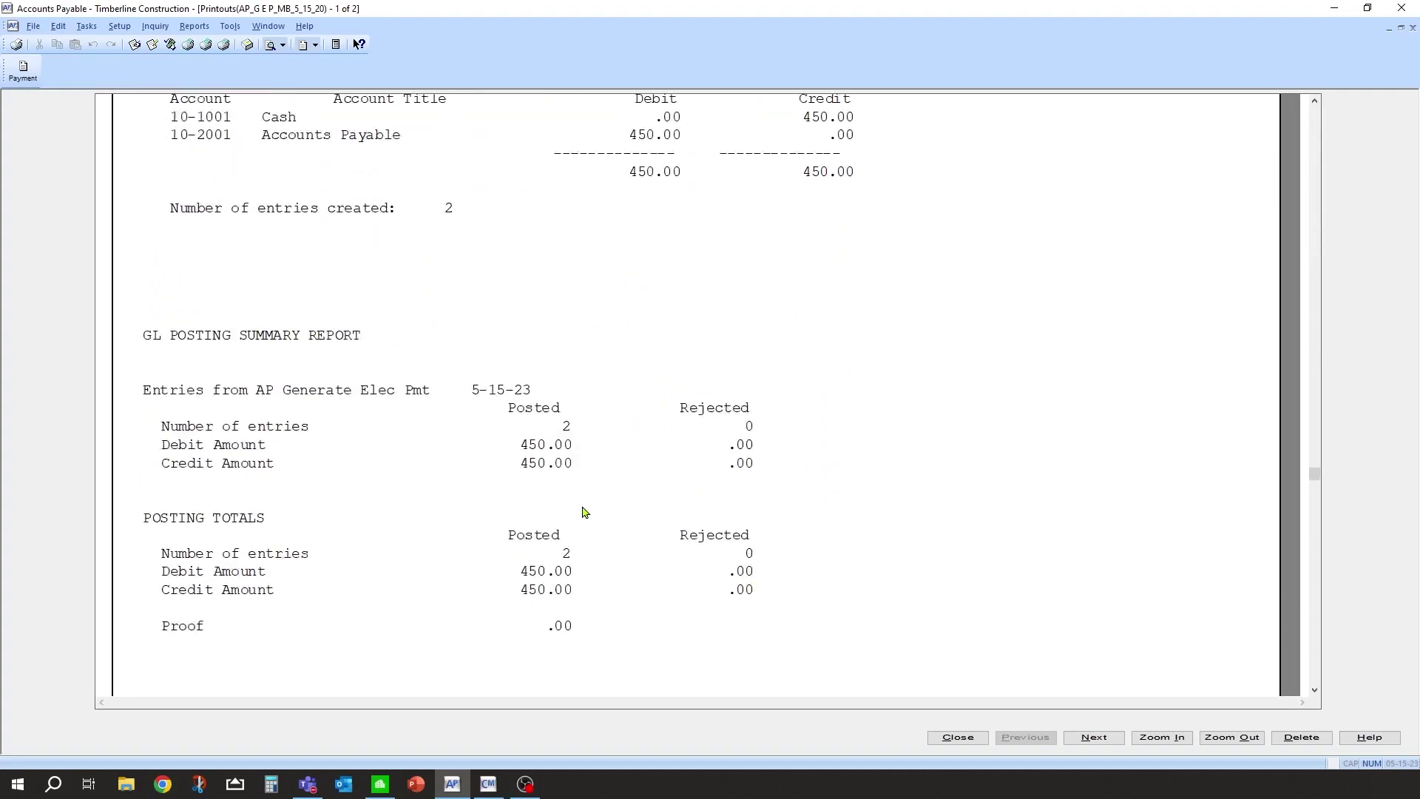
pyautogui.scroll(-15, 597, 511)
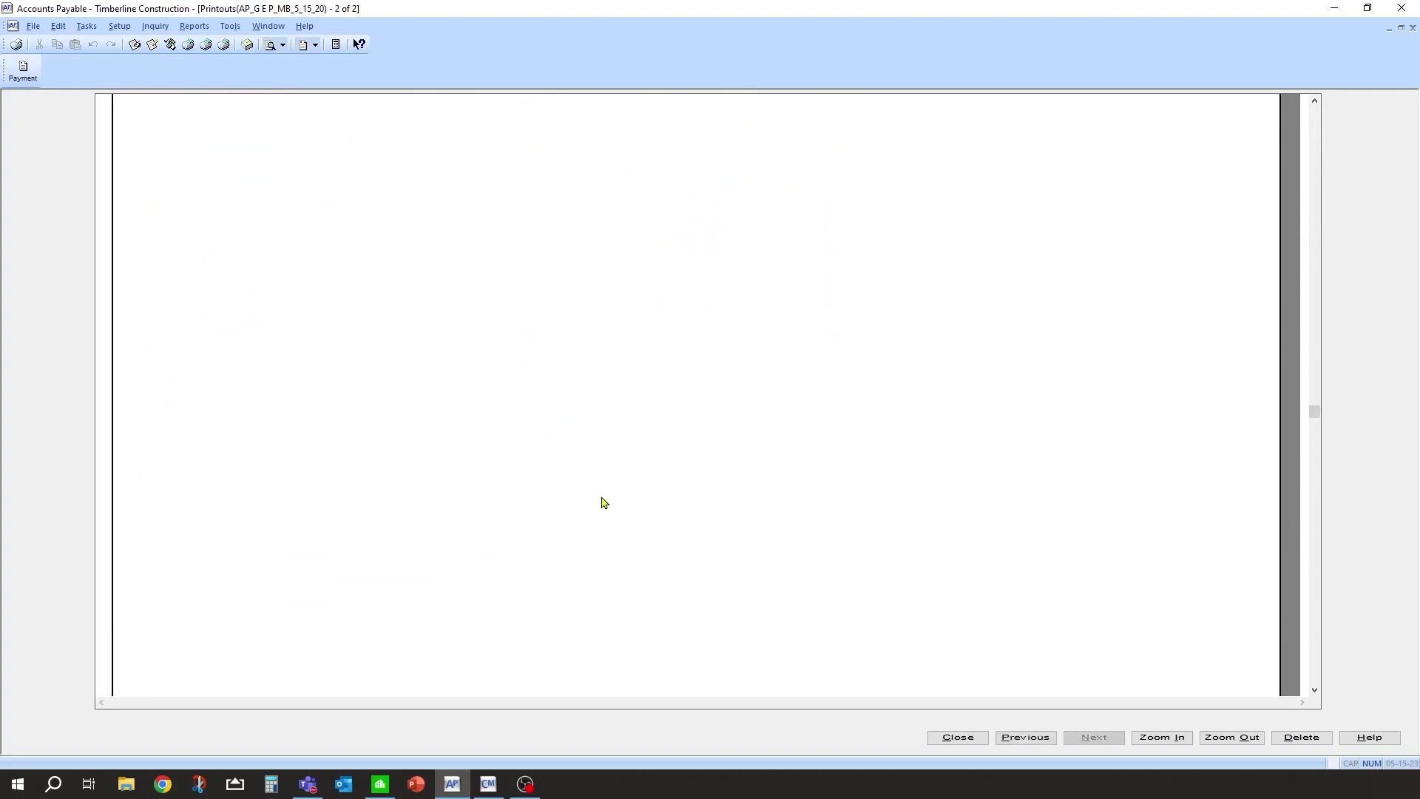
pyautogui.scroll(-3, 601, 508)
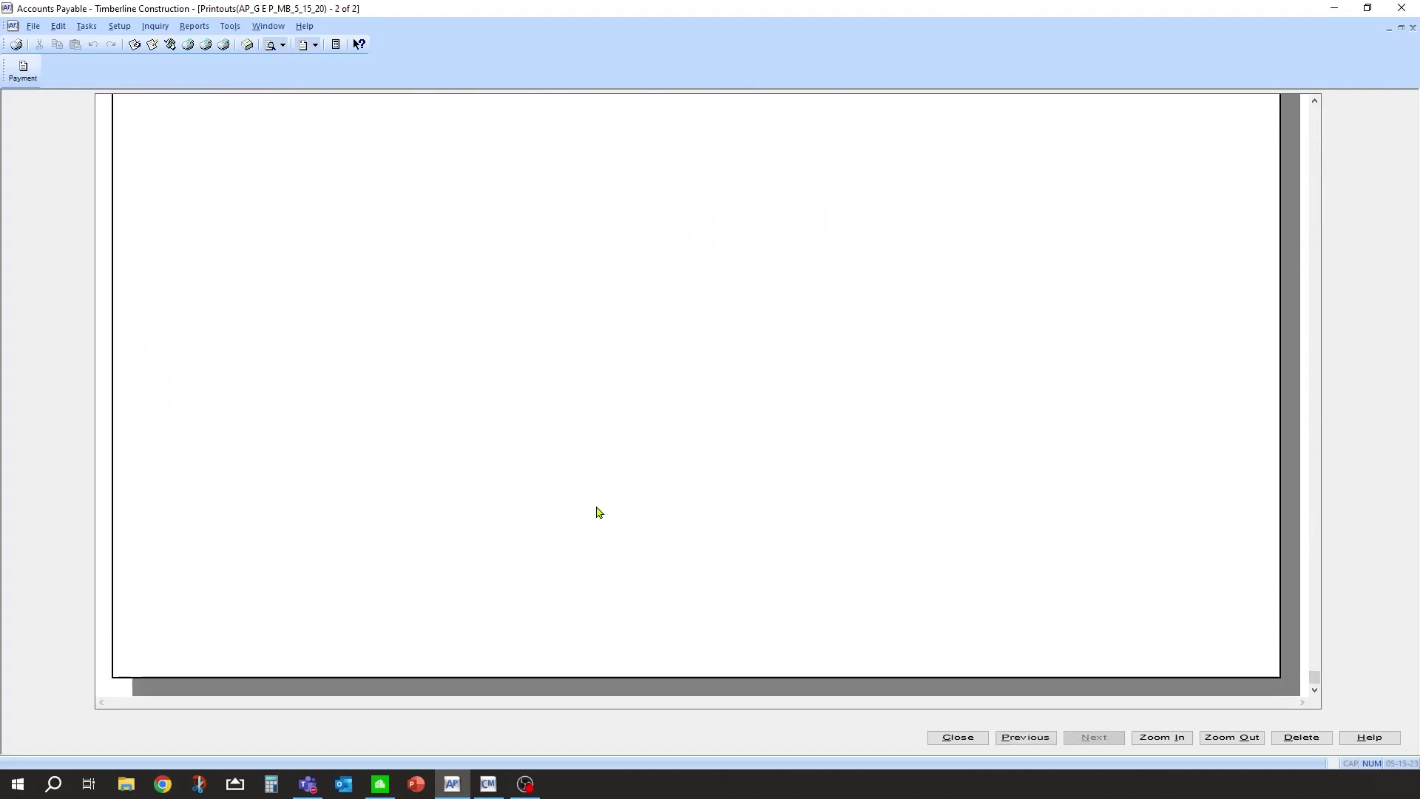
pyautogui.click(944, 739)
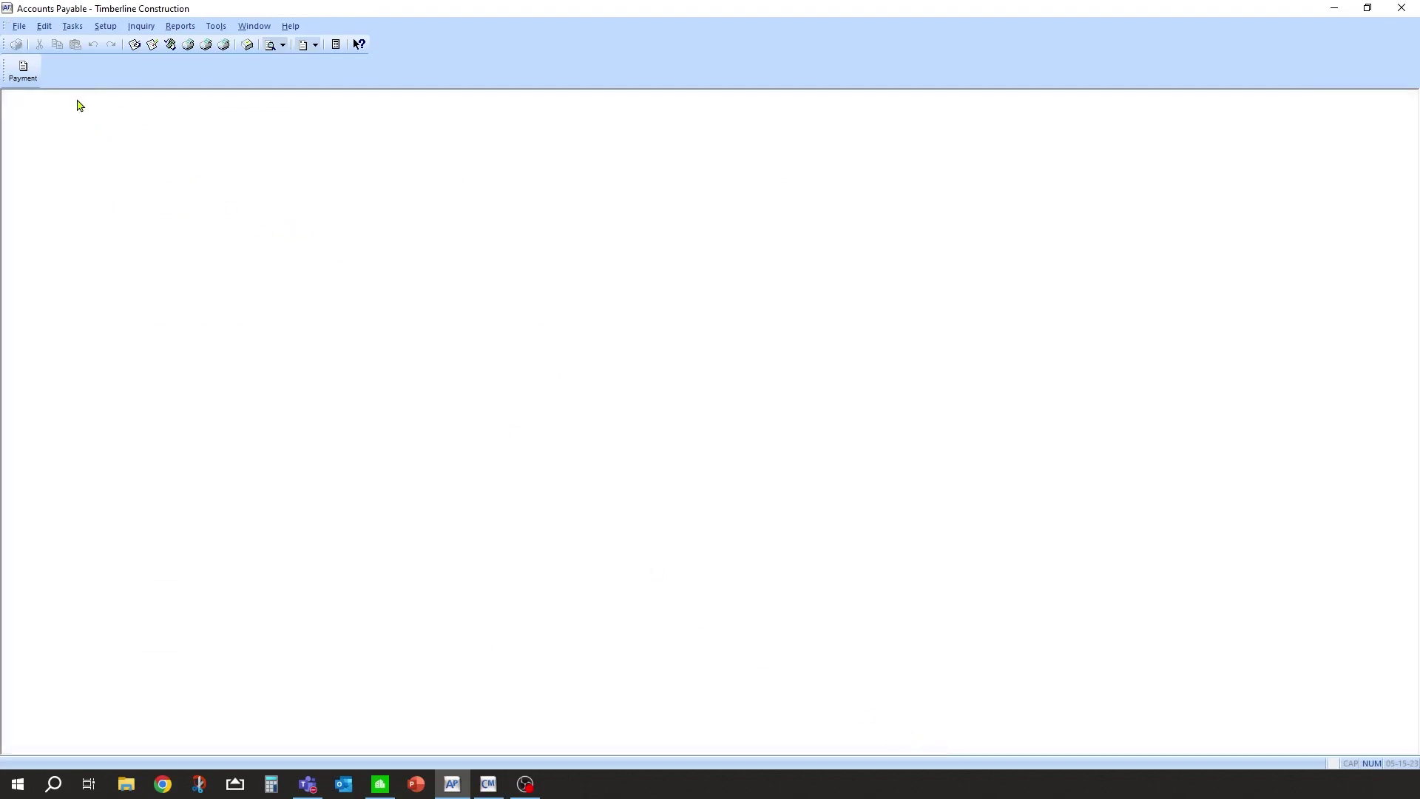
# Try to find the notifications PDF among the desktop's print files, filtering by Adobe Portable Document Format, and cancel the file selection
pyautogui.click(20, 28)
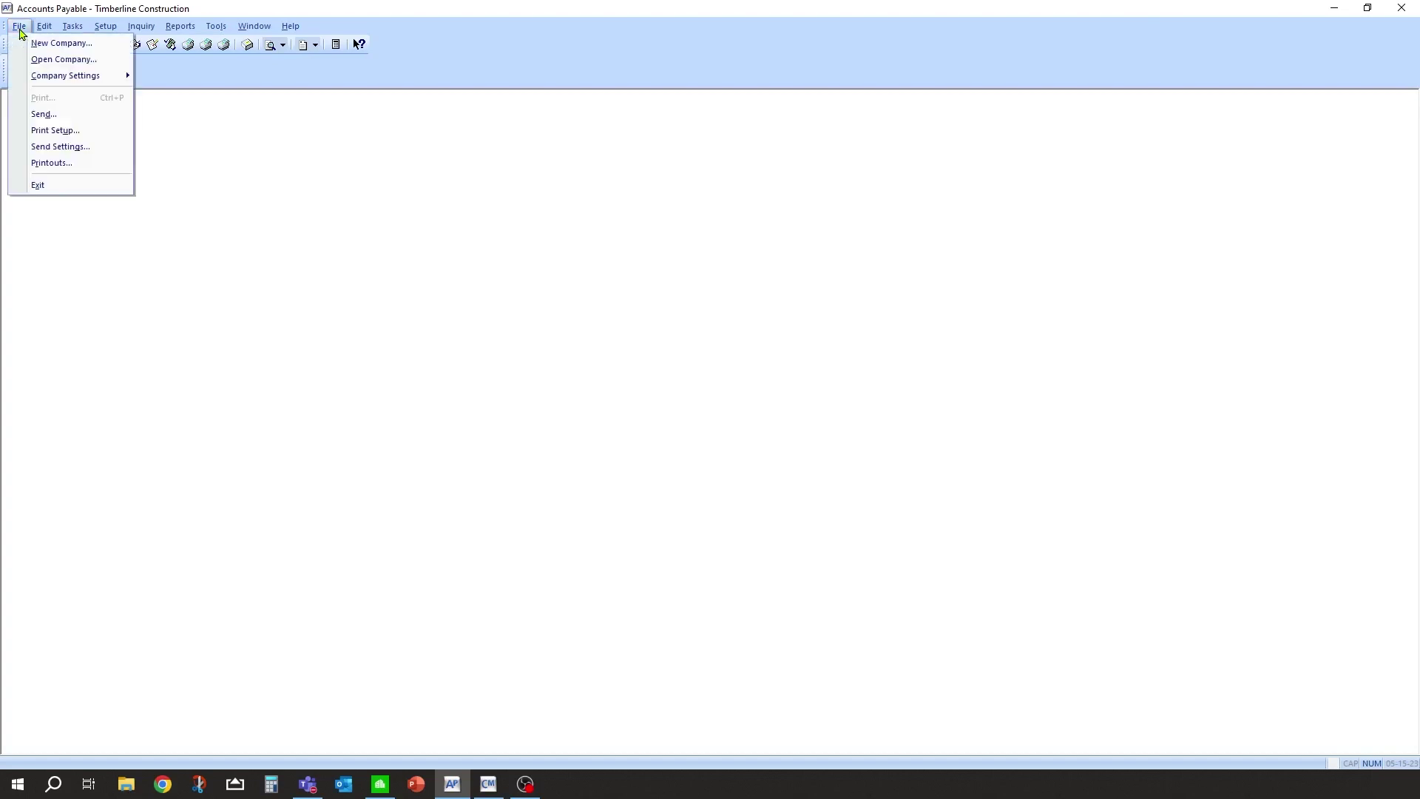
pyautogui.click(80, 165)
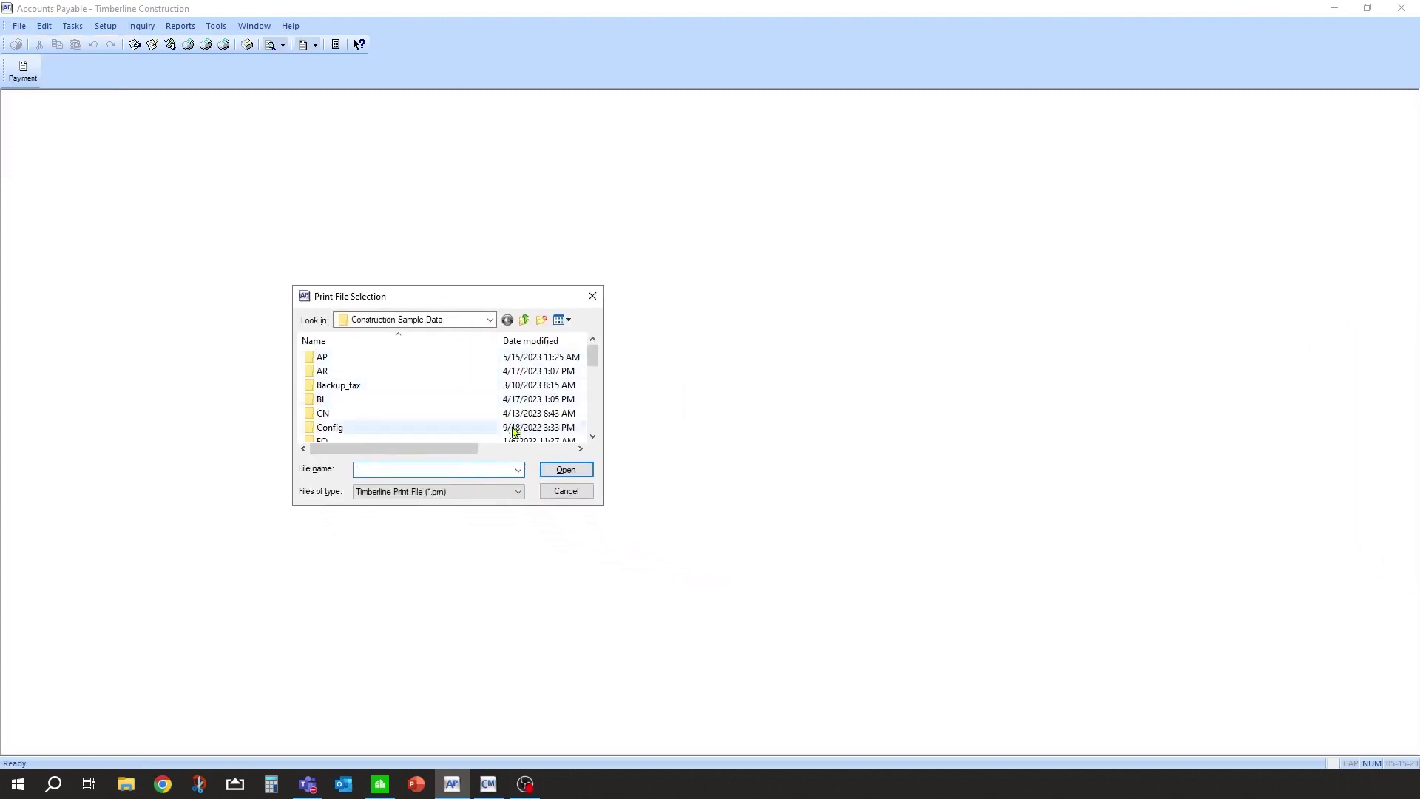
pyautogui.click(592, 391)
pyautogui.moveTo(592, 391); pyautogui.dragTo(591, 428)
pyautogui.click(457, 327)
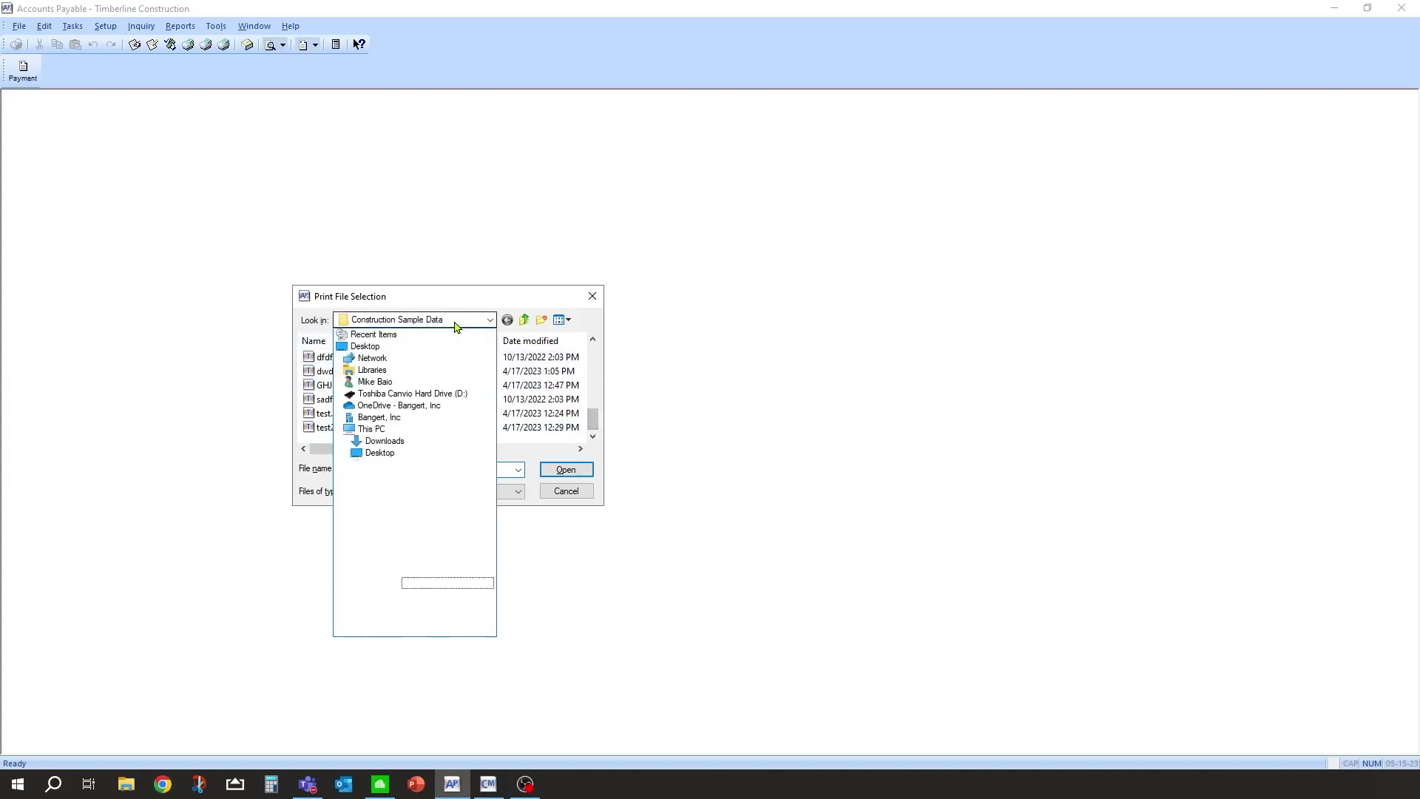
pyautogui.click(392, 331)
pyautogui.moveTo(593, 376); pyautogui.dragTo(595, 438)
pyautogui.click(518, 492)
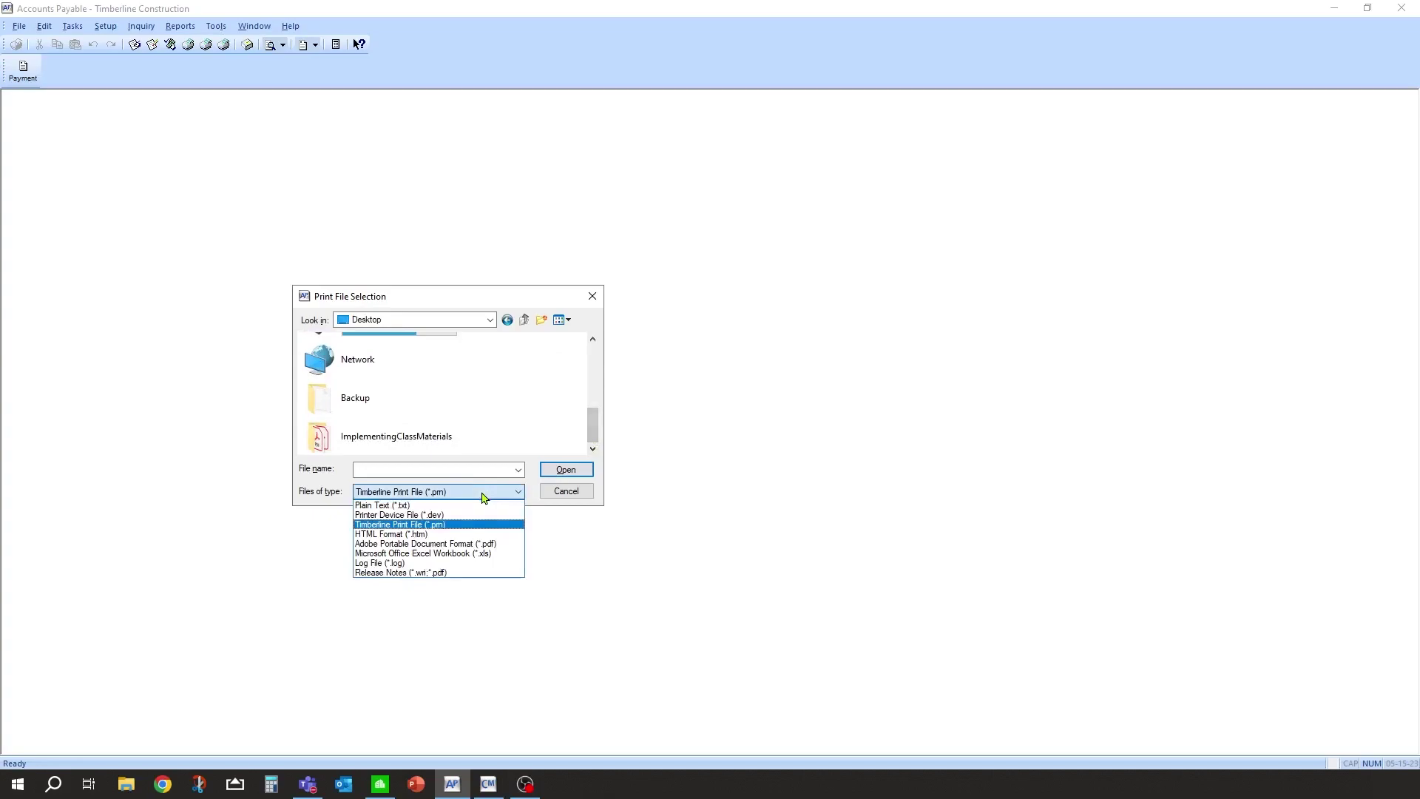
pyautogui.click(453, 547)
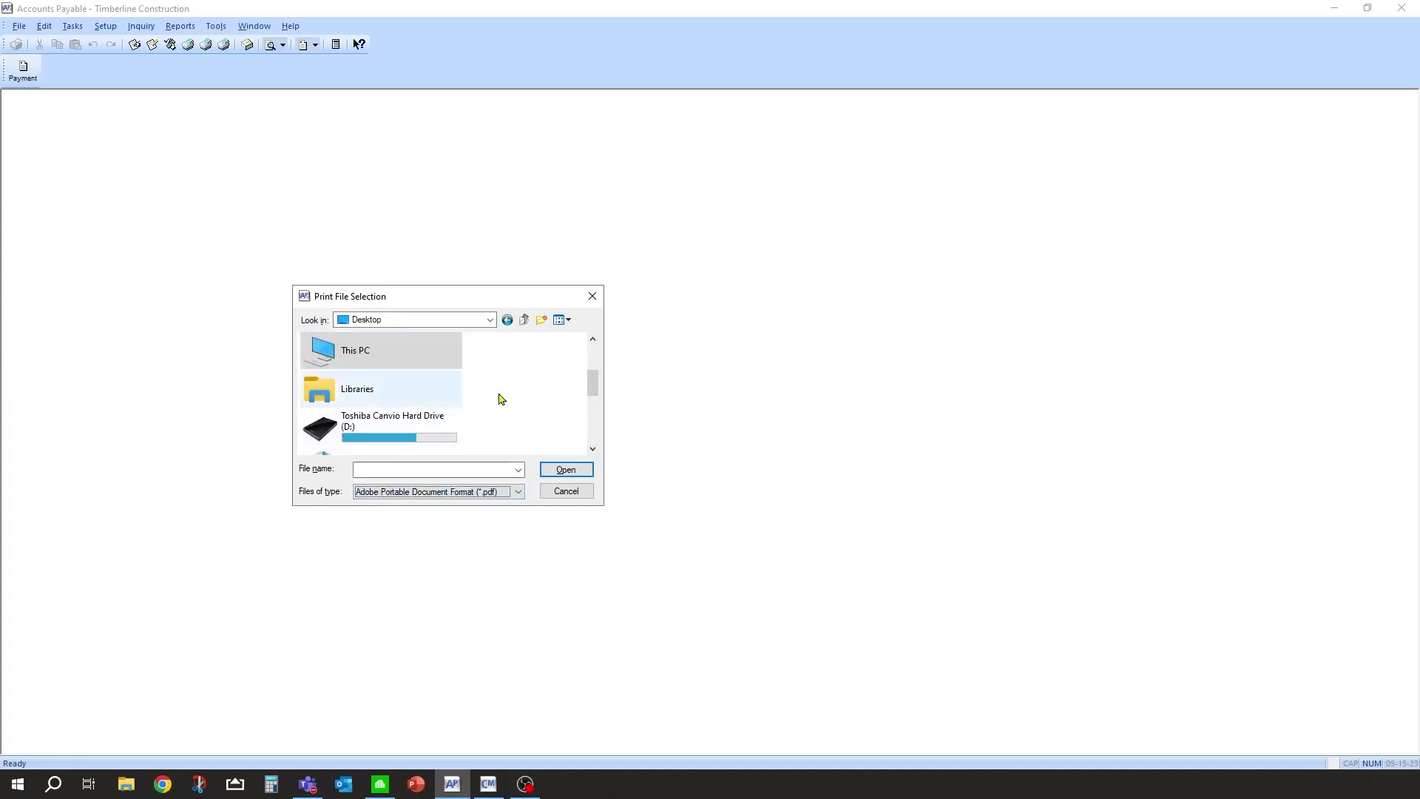
pyautogui.moveTo(592, 383); pyautogui.dragTo(593, 429)
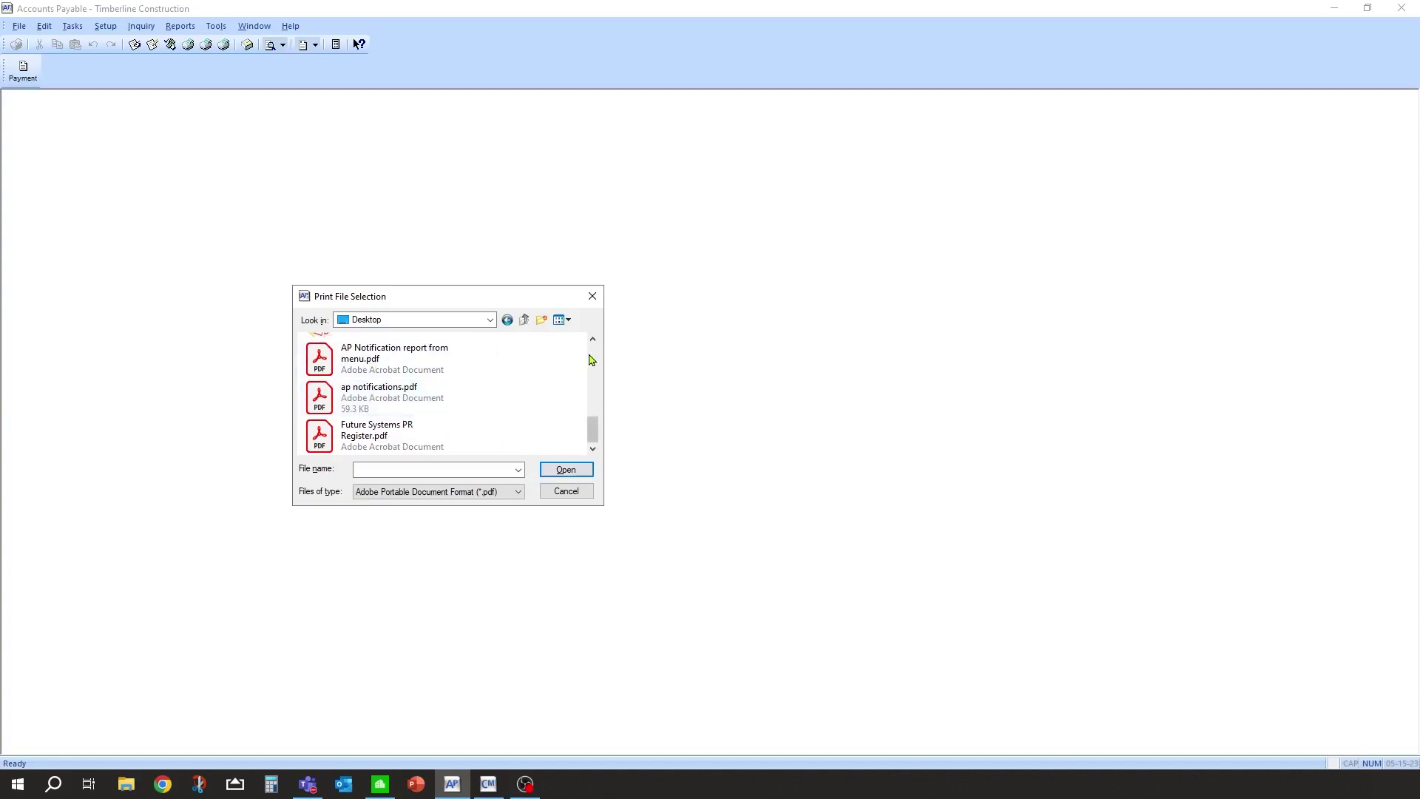
pyautogui.scroll(5, 591, 360)
pyautogui.click(565, 491)
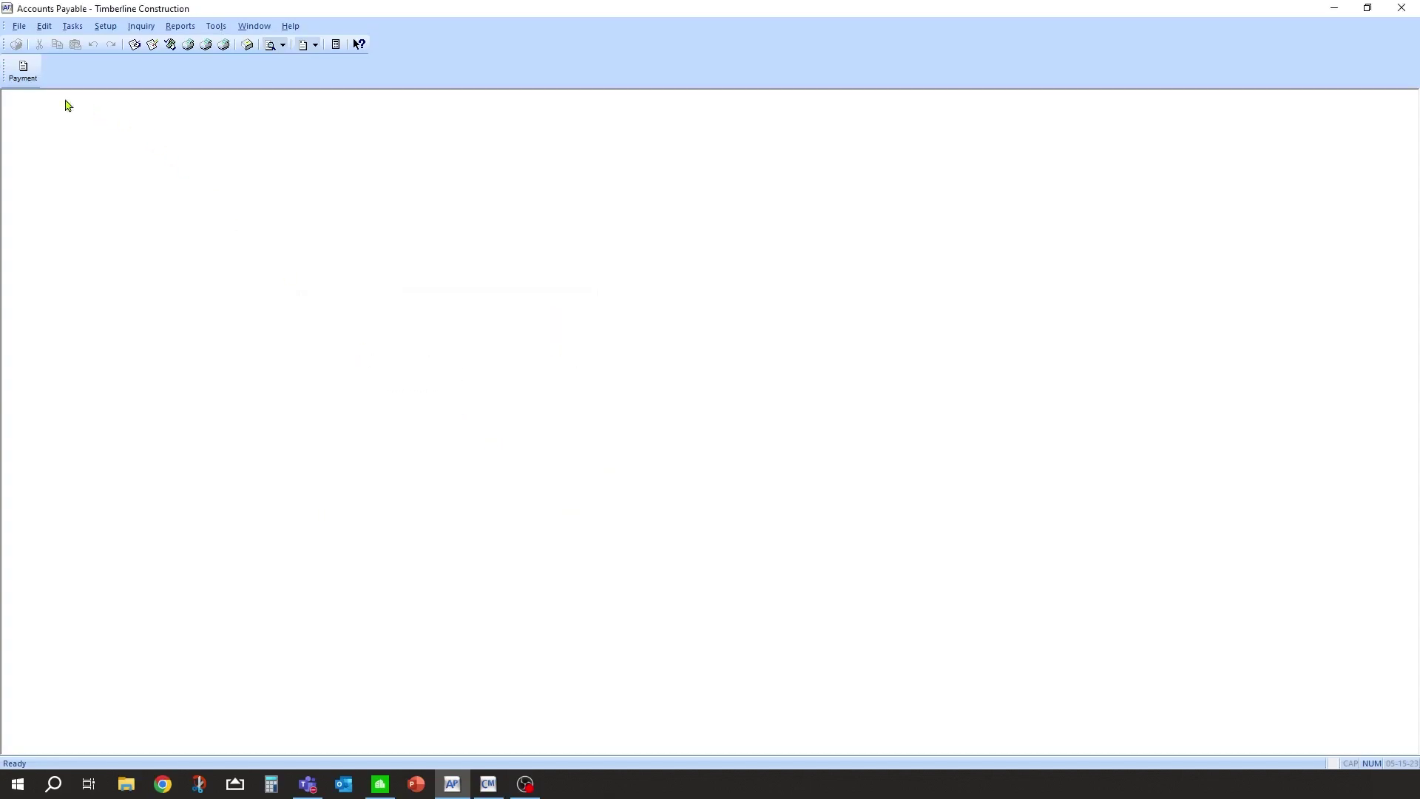
# Open Notifications.PDF from the Construction Sample Data printouts, filtering the files by Adobe Portable Document Format
pyautogui.click(20, 26)
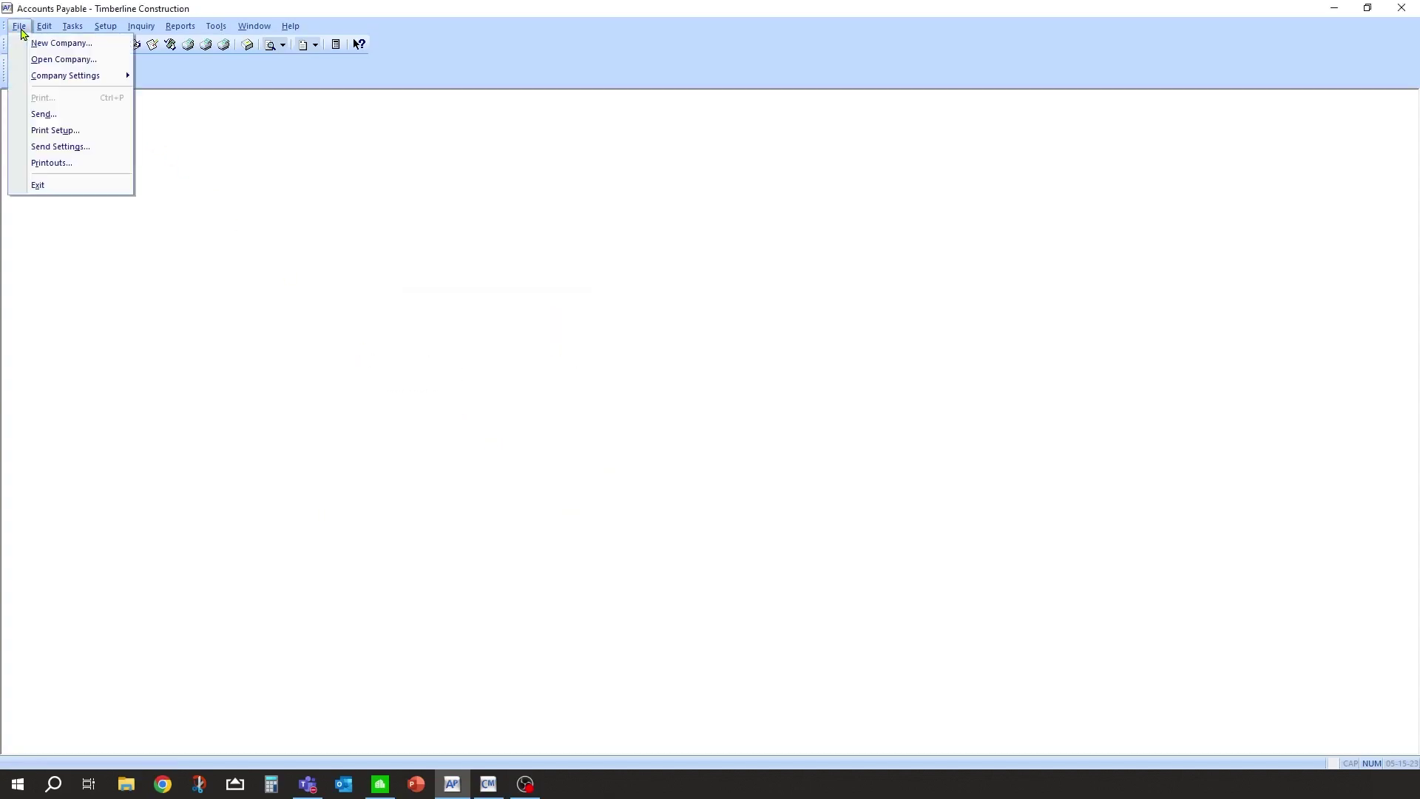
pyautogui.click(51, 163)
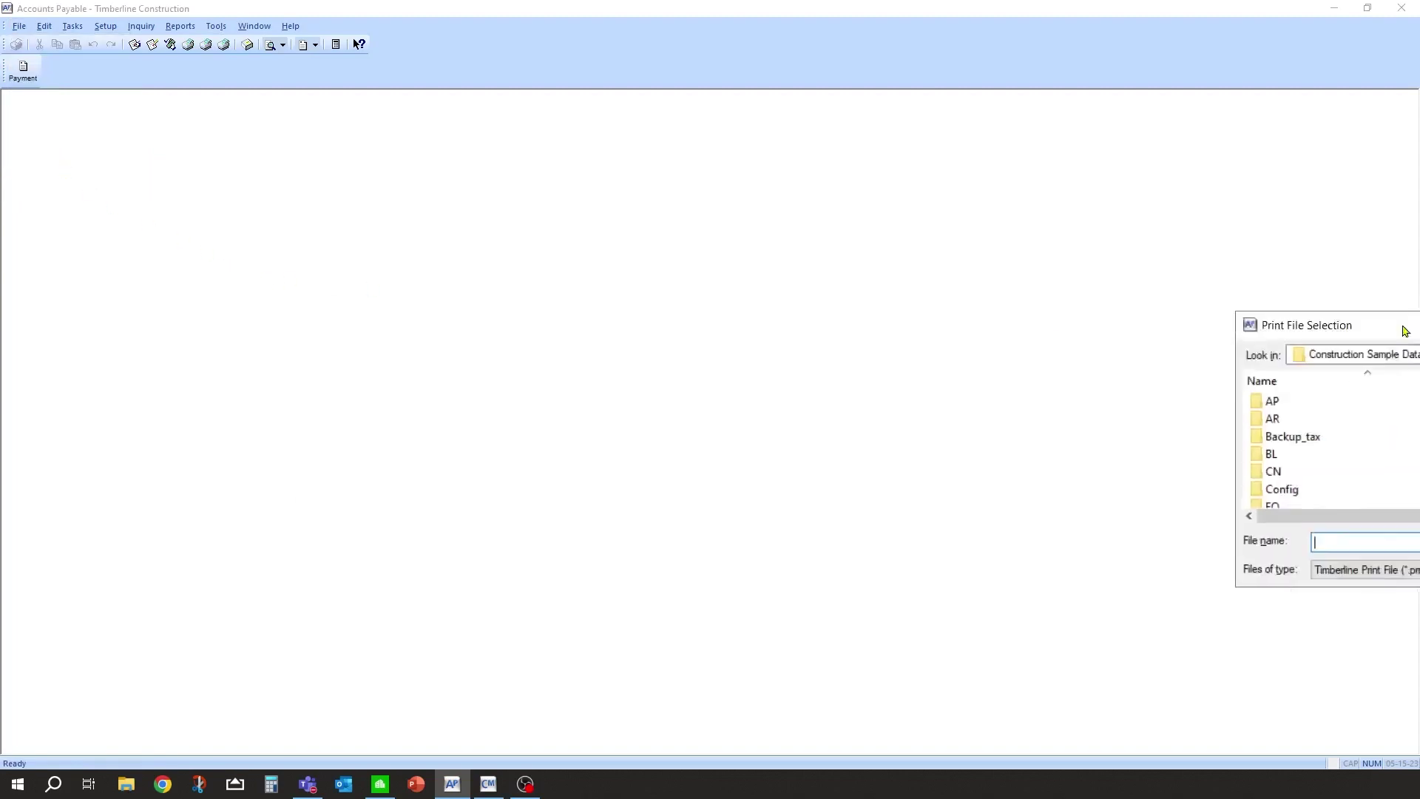
pyautogui.click(462, 454)
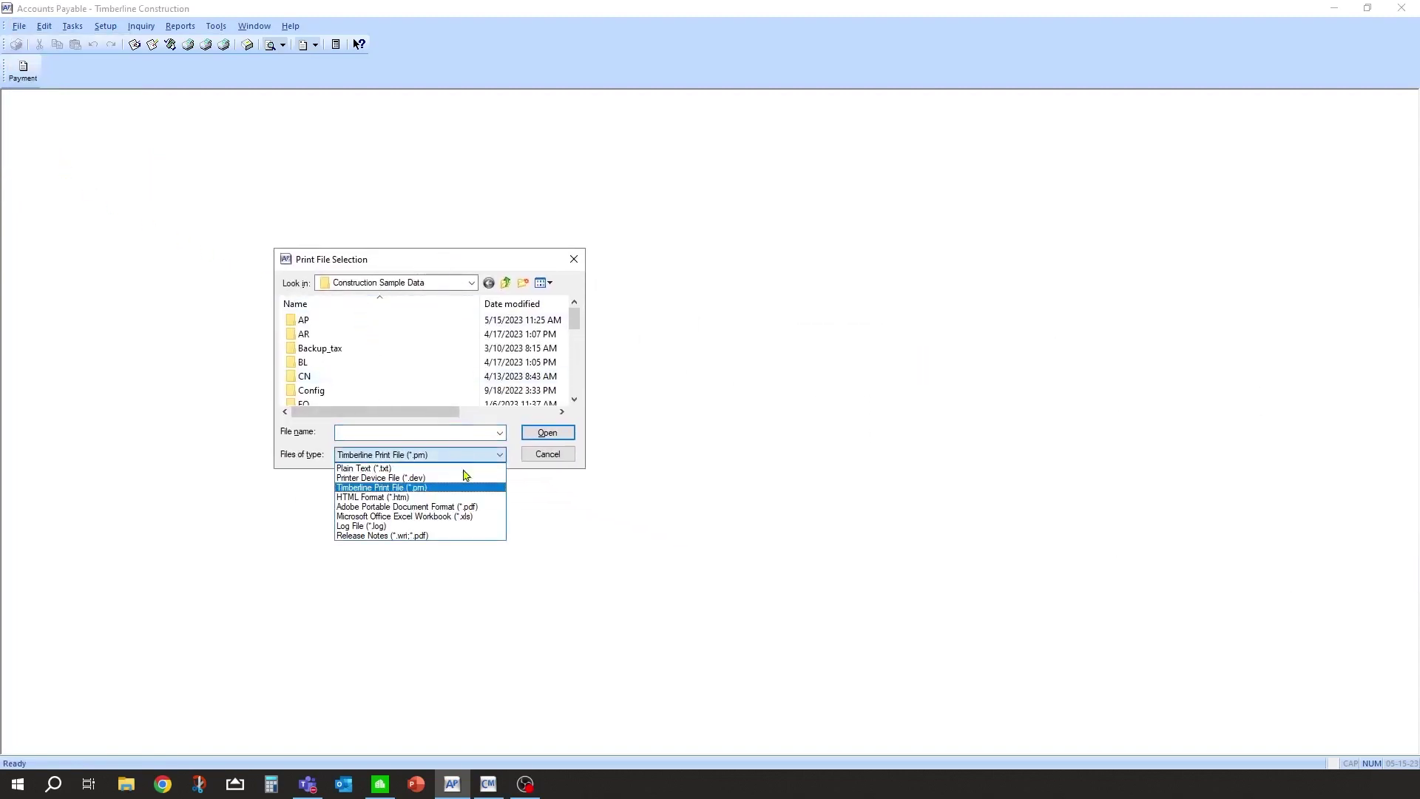
pyautogui.click(414, 505)
pyautogui.click(575, 393)
pyautogui.click(575, 393)
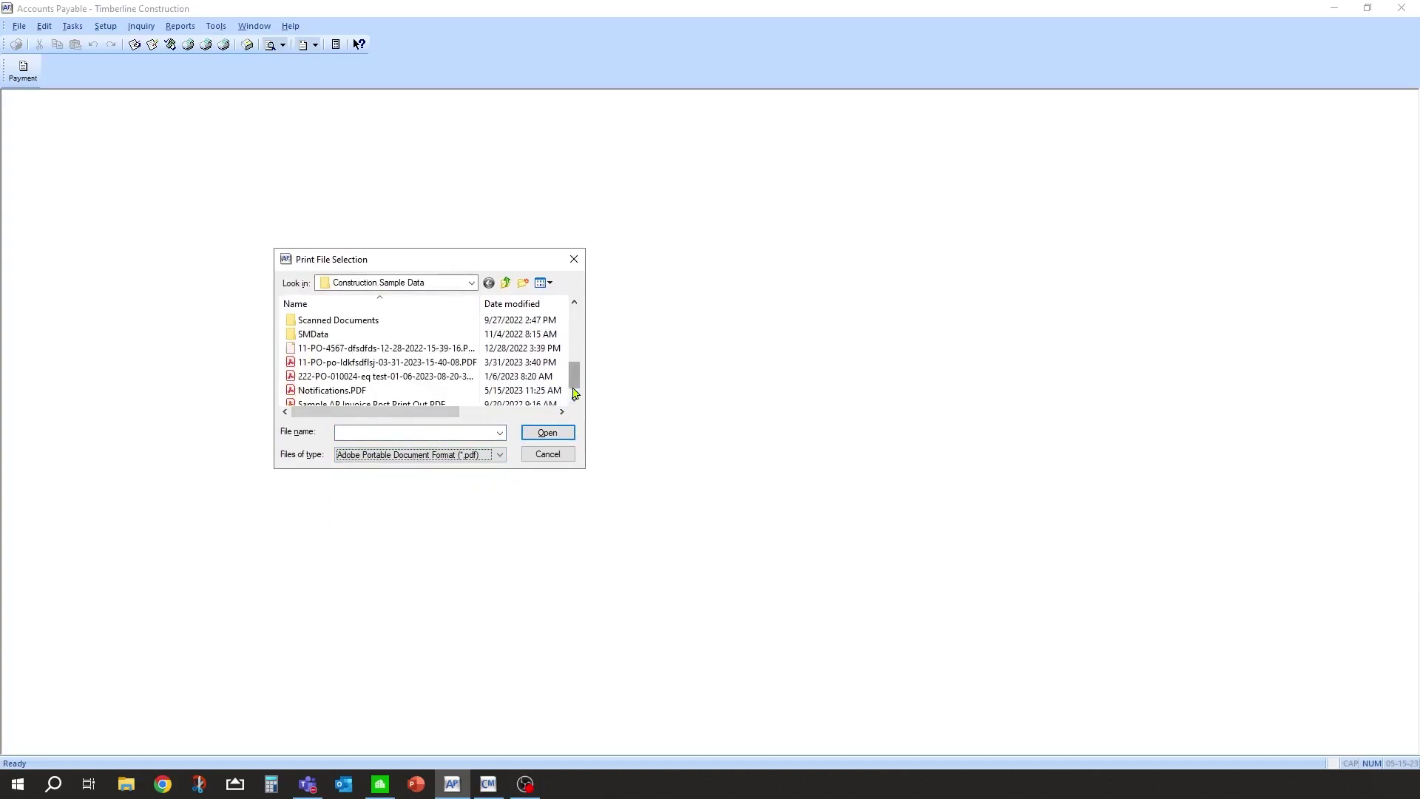
pyautogui.doubleClick(336, 391)
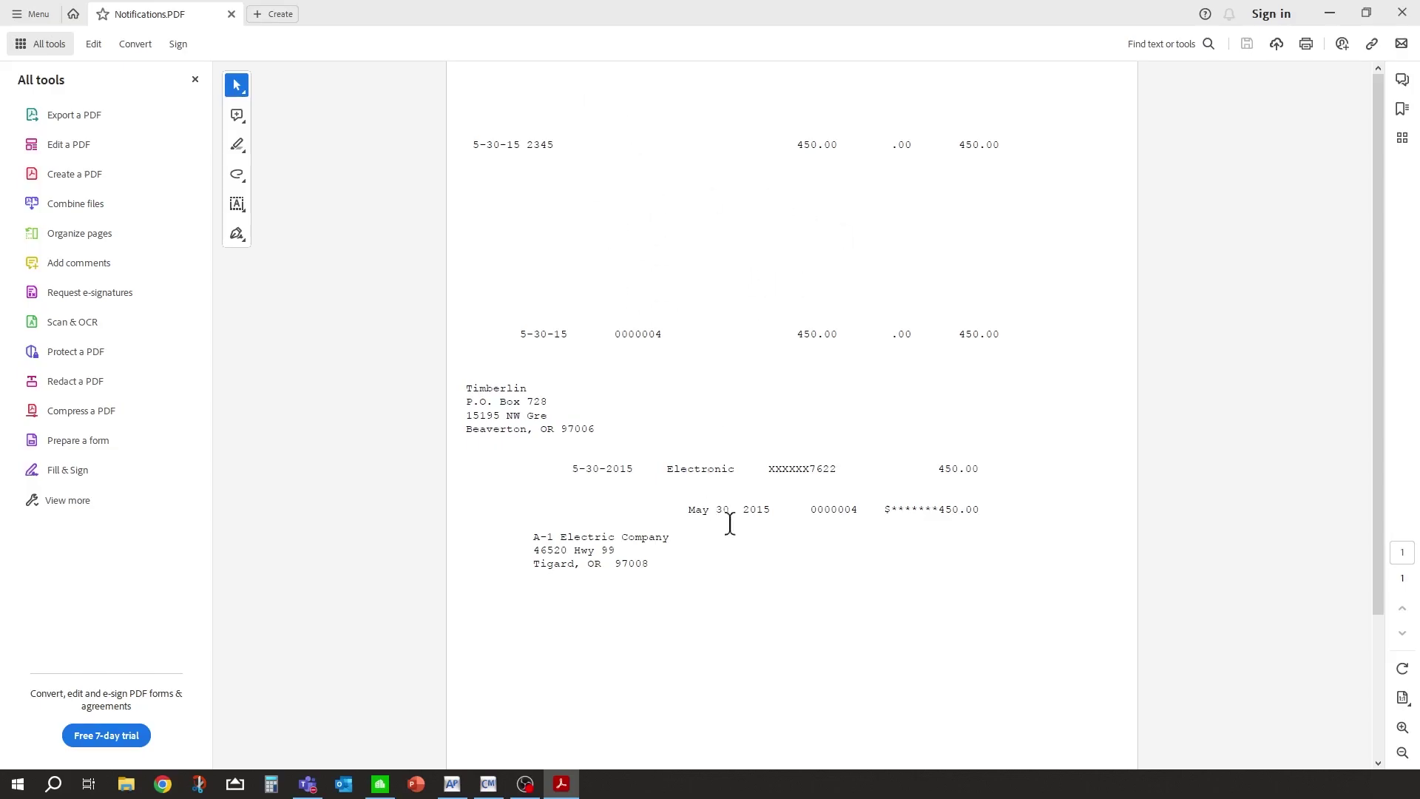
# Review the A-1 Electric Company payment notification from start to end and close the PDF
pyautogui.scroll(-1, 747, 521)
pyautogui.scroll(-4, 680, 447)
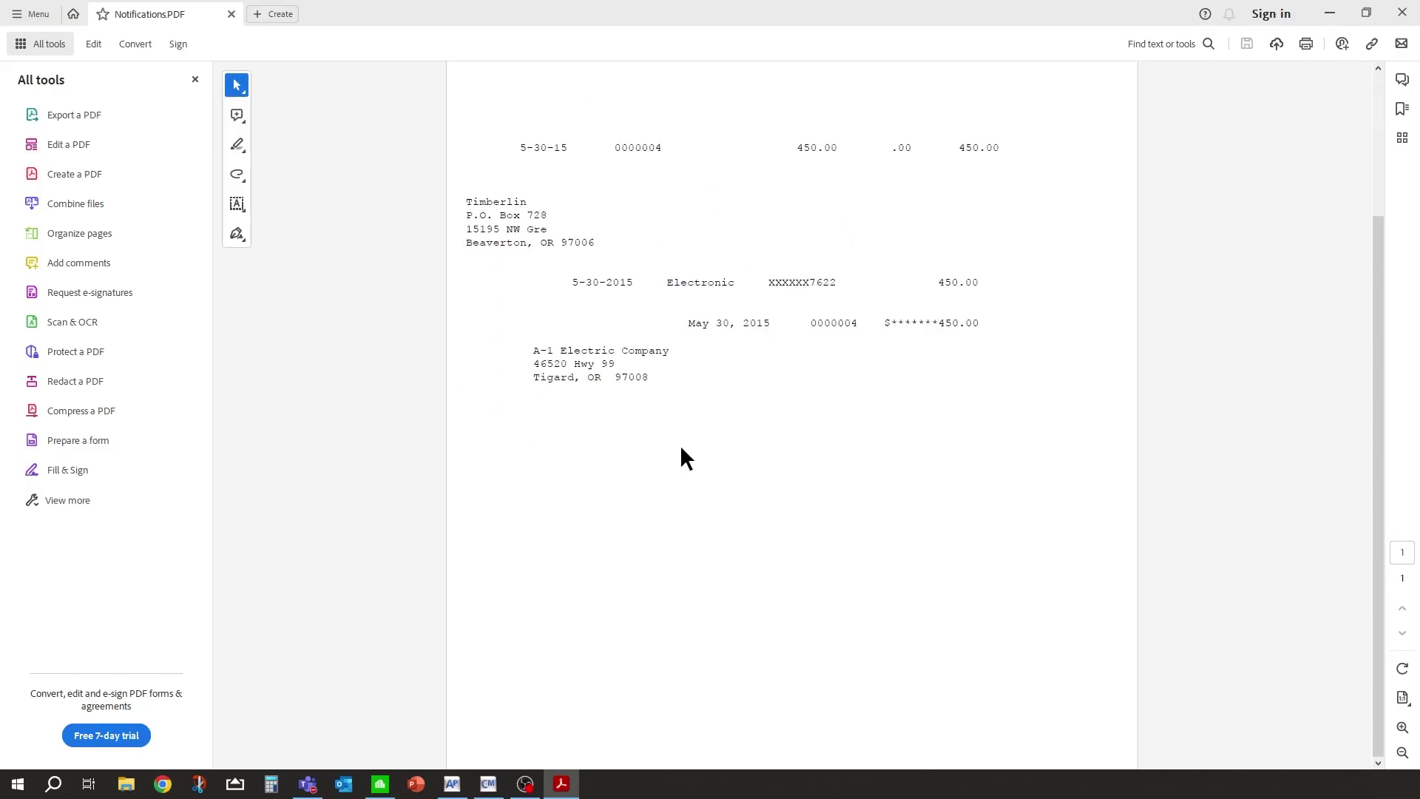
pyautogui.scroll(5, 681, 459)
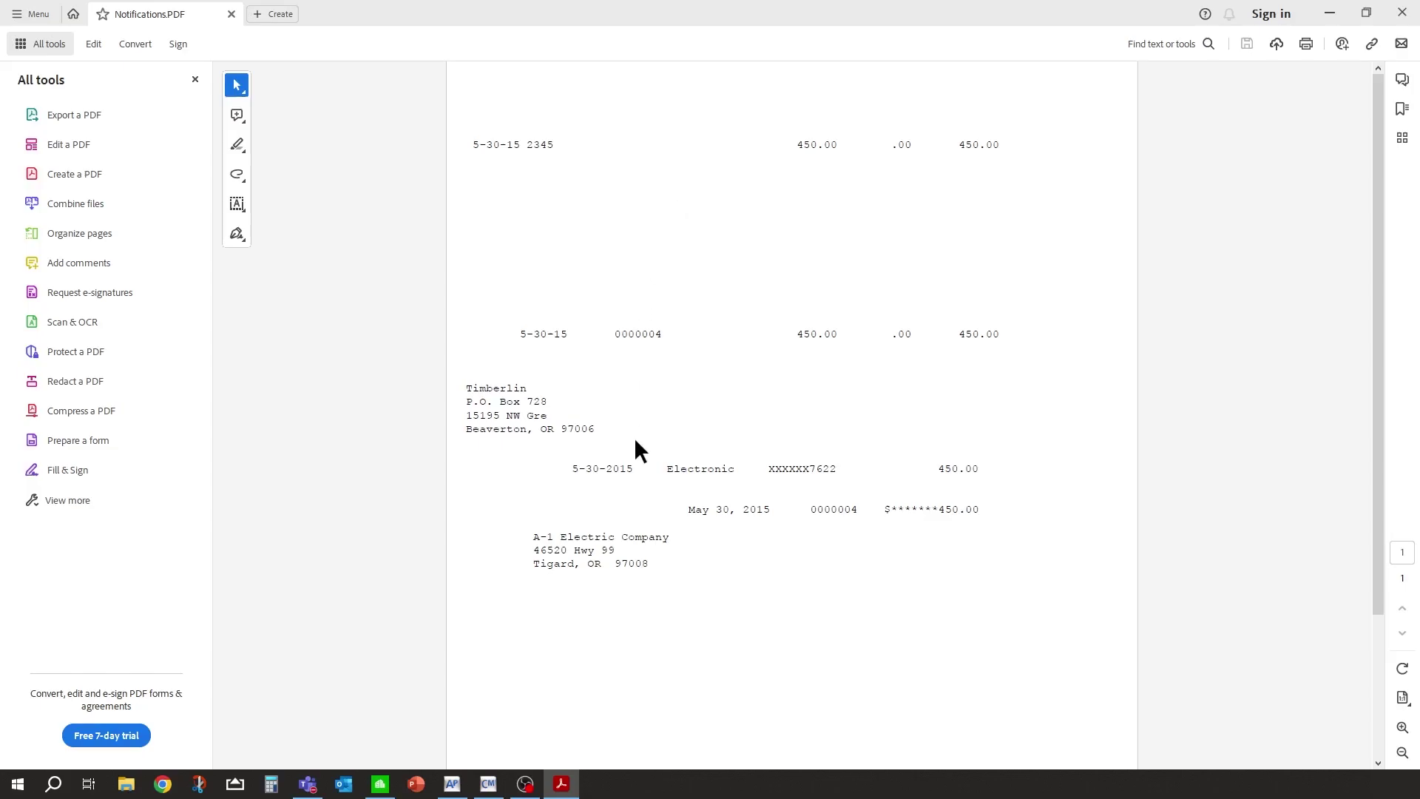
pyautogui.click(1401, 12)
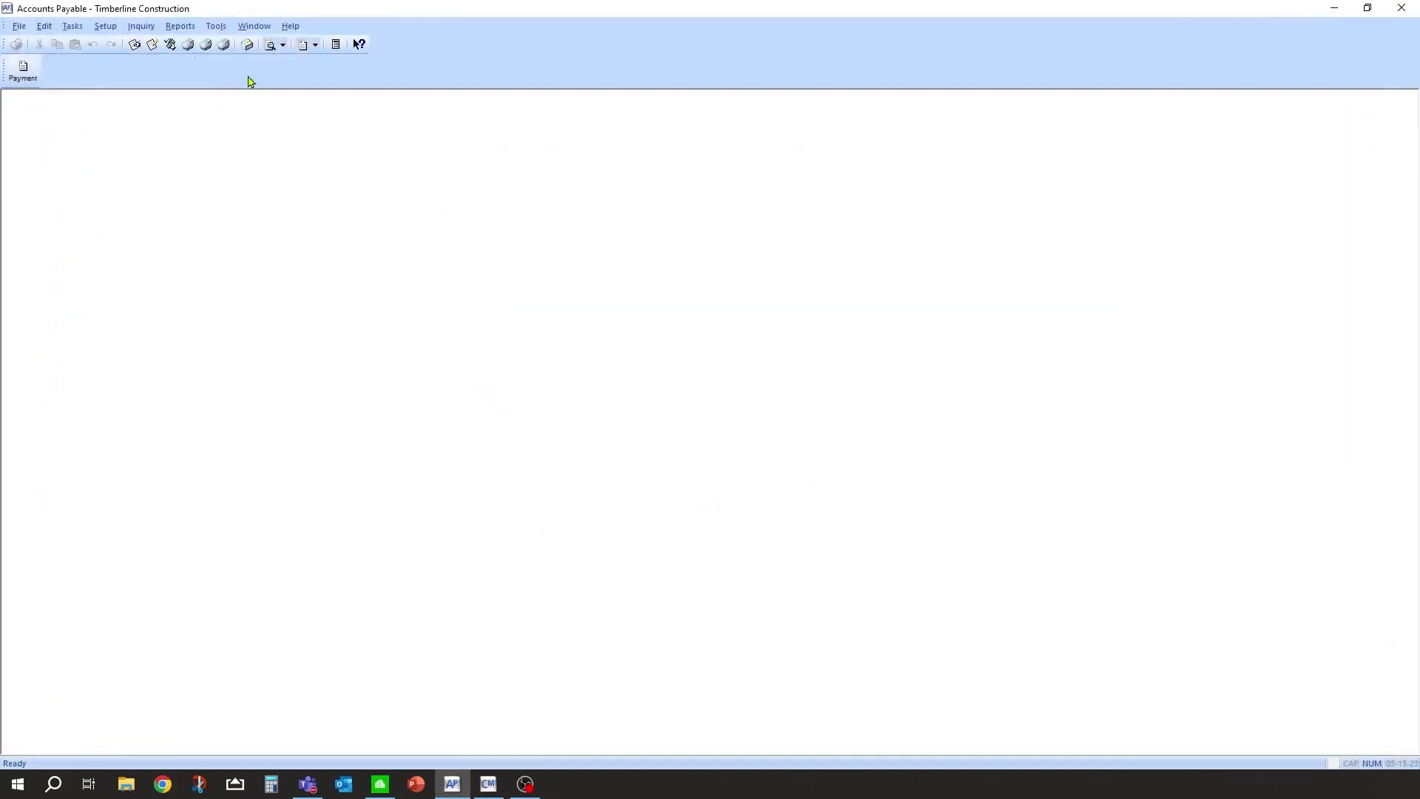
# Generate a print preview of the Elec Payment Notifications form report without entering any selection criteria or memo text
pyautogui.click(180, 28)
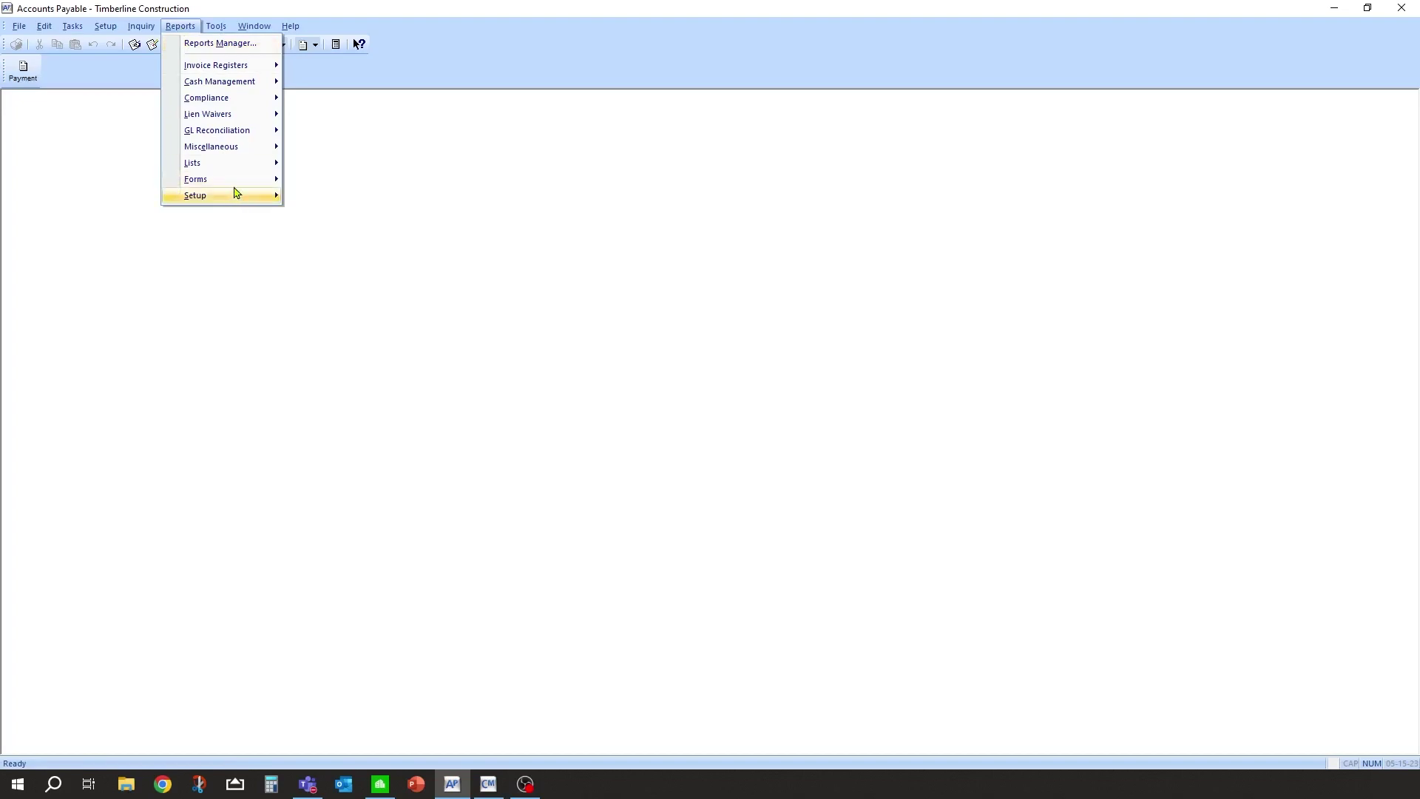
pyautogui.moveTo(235, 188)
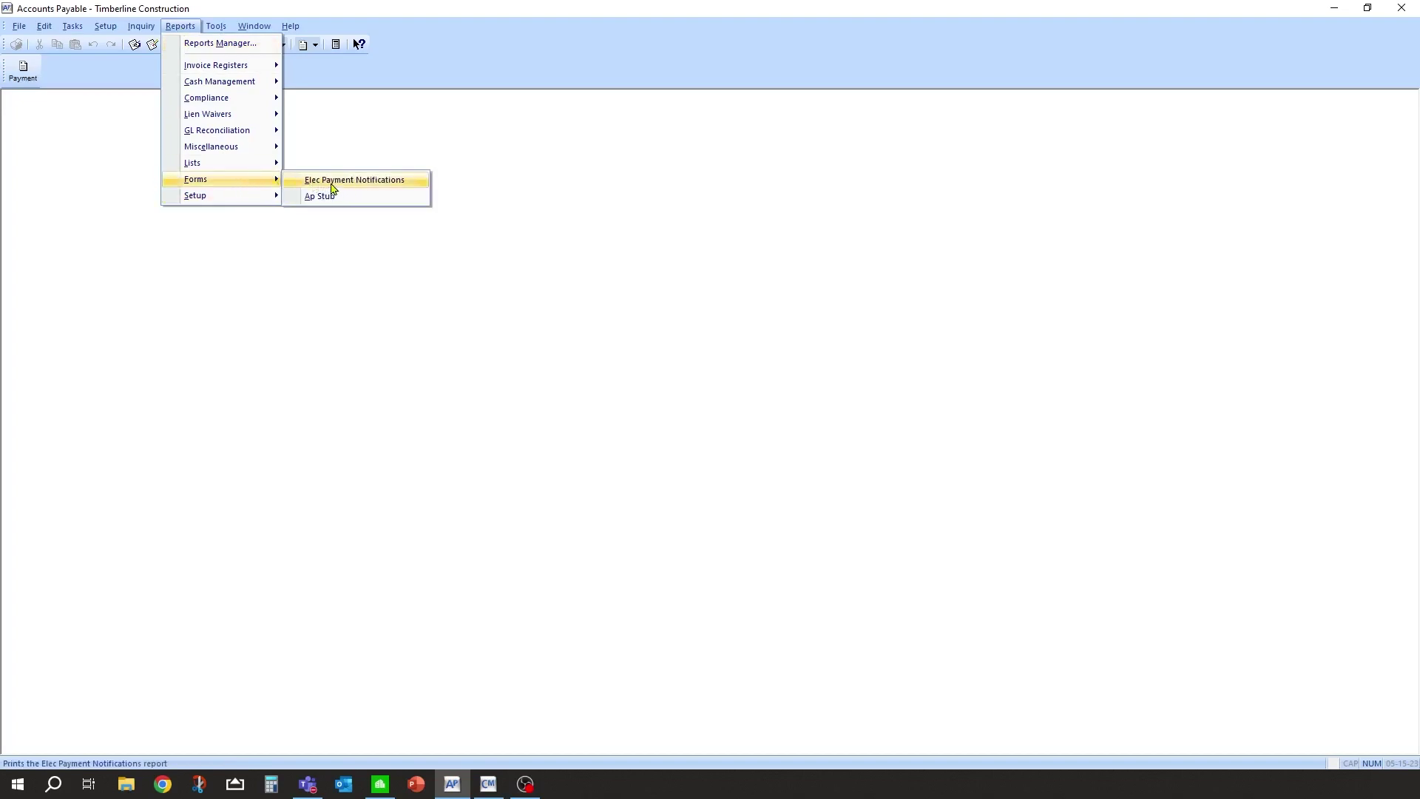
pyautogui.click(392, 185)
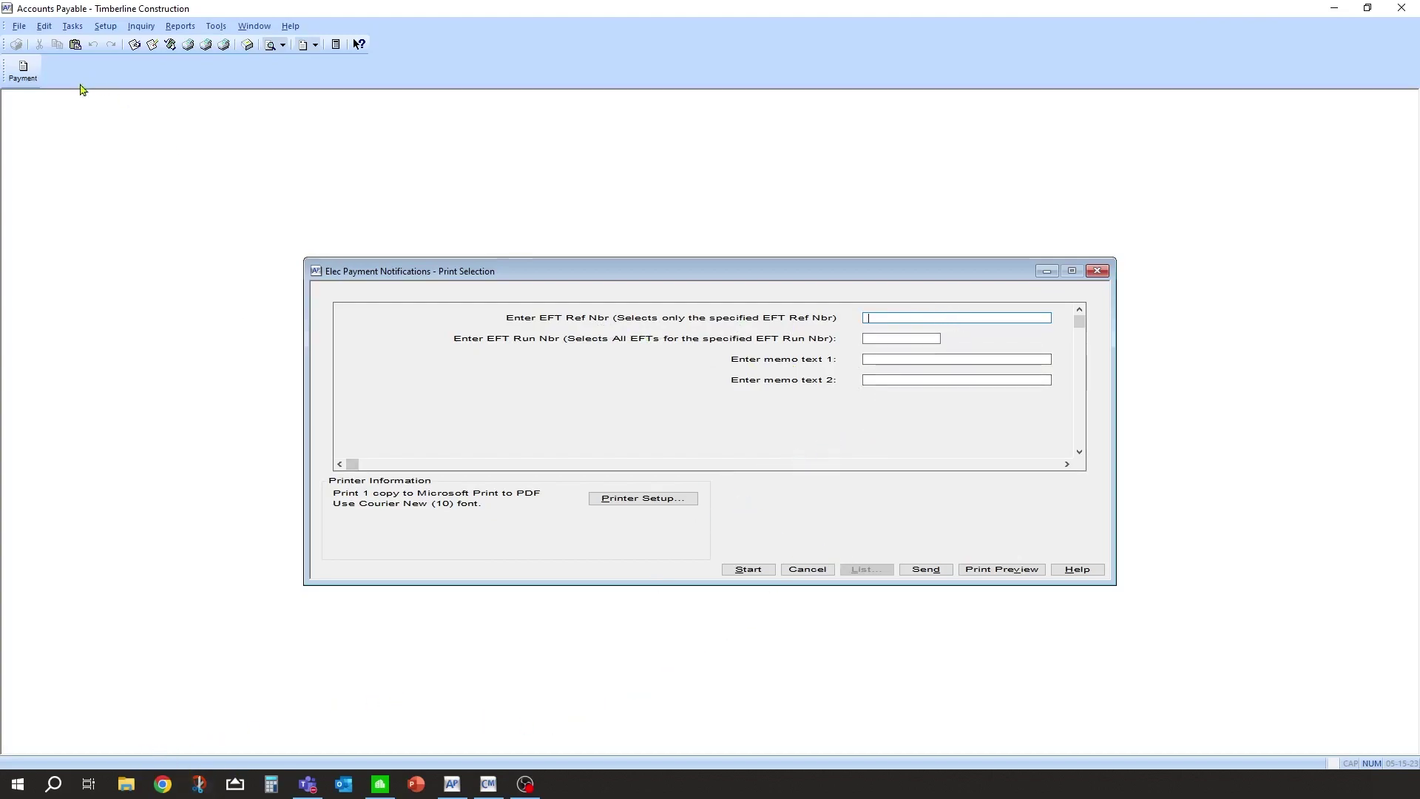
pyautogui.click(1002, 571)
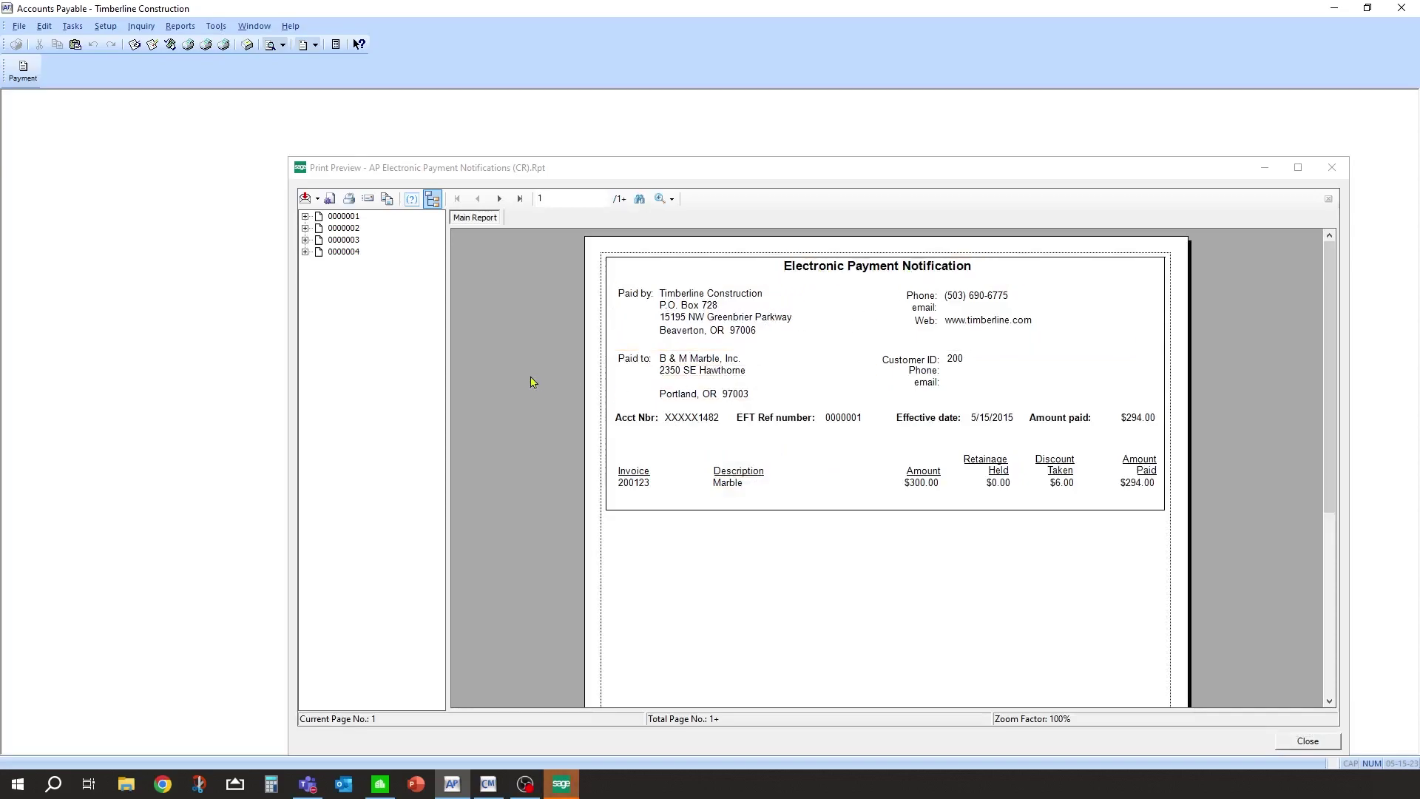
# View the fourth notification, for A-1 Electric Company, in the preview, and close the preview and the print selection
pyautogui.click(342, 253)
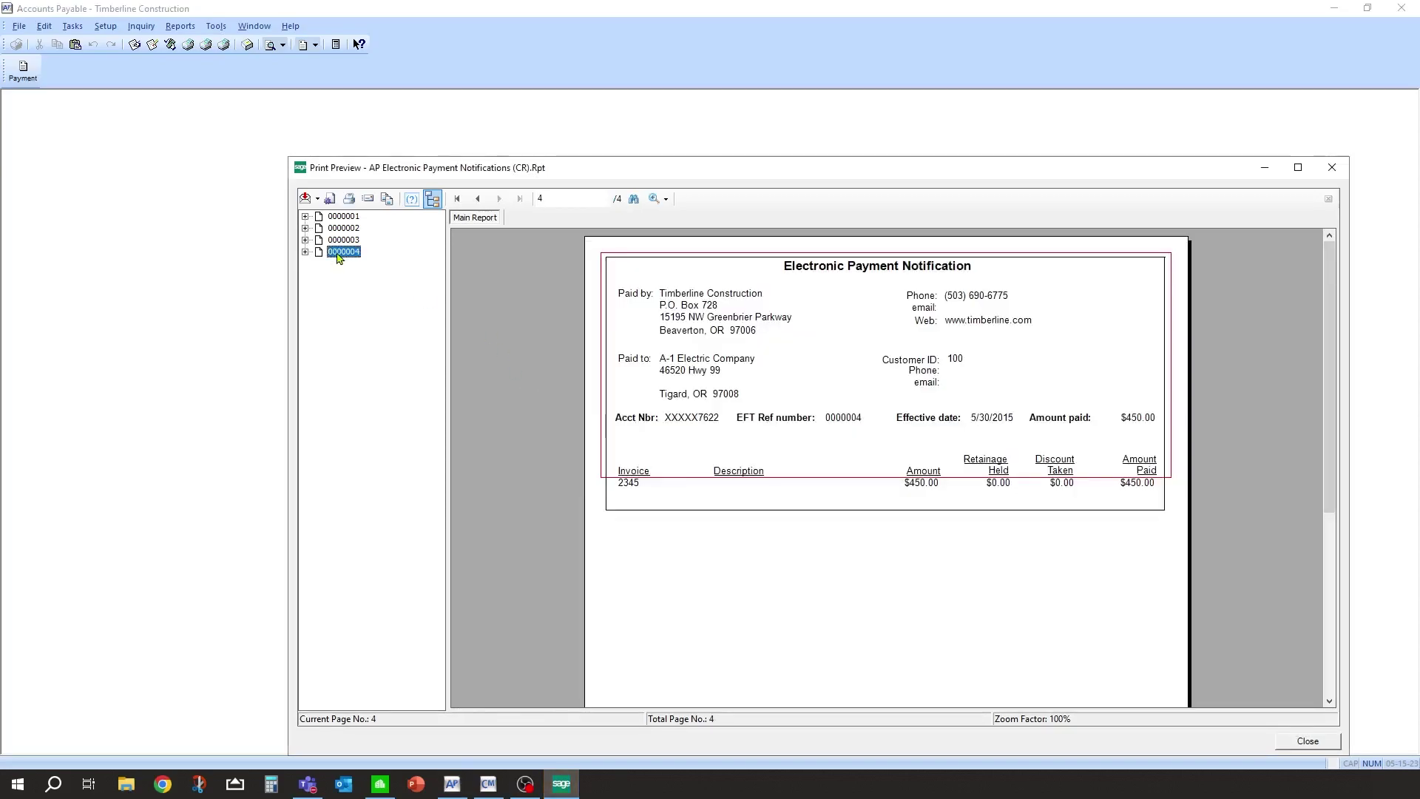
pyautogui.click(722, 591)
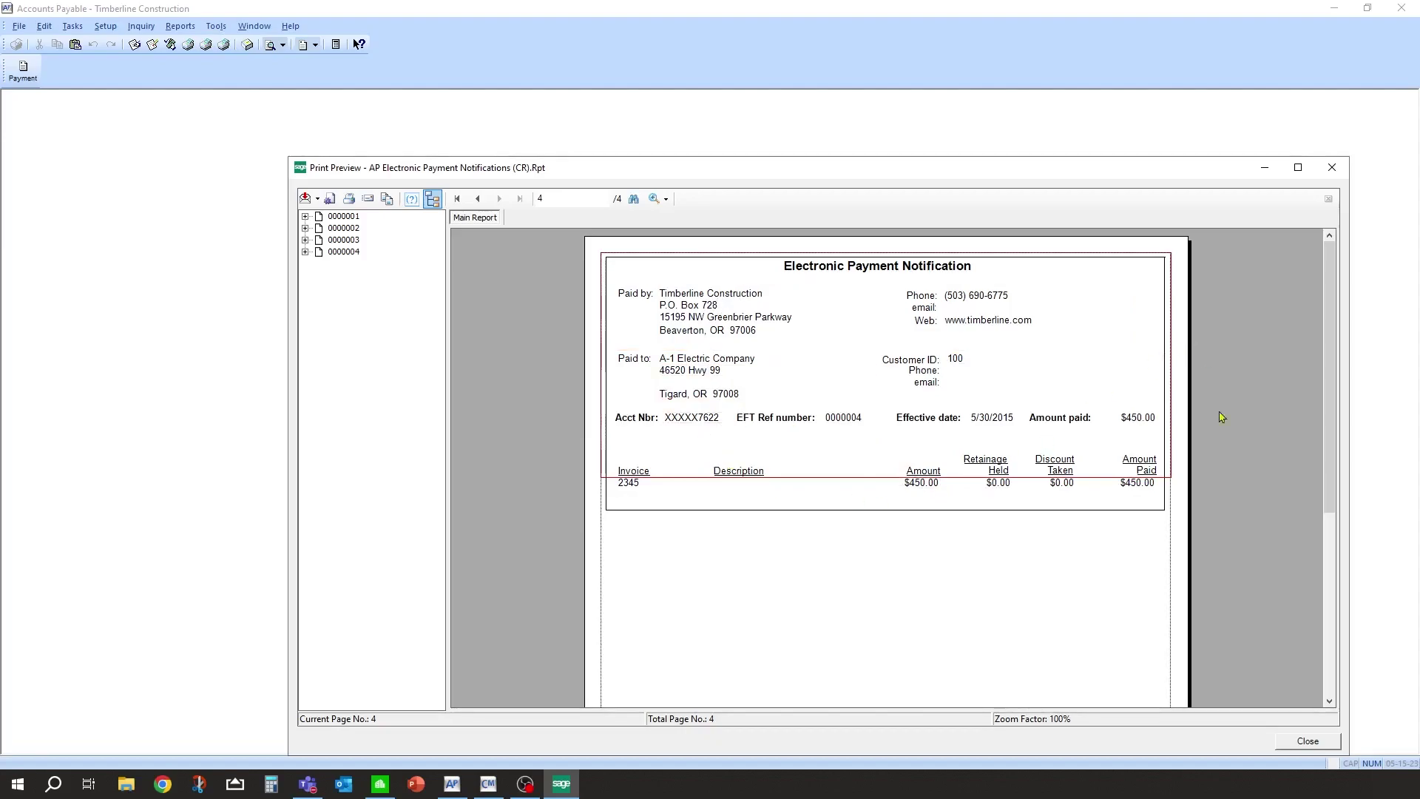
pyautogui.click(1307, 740)
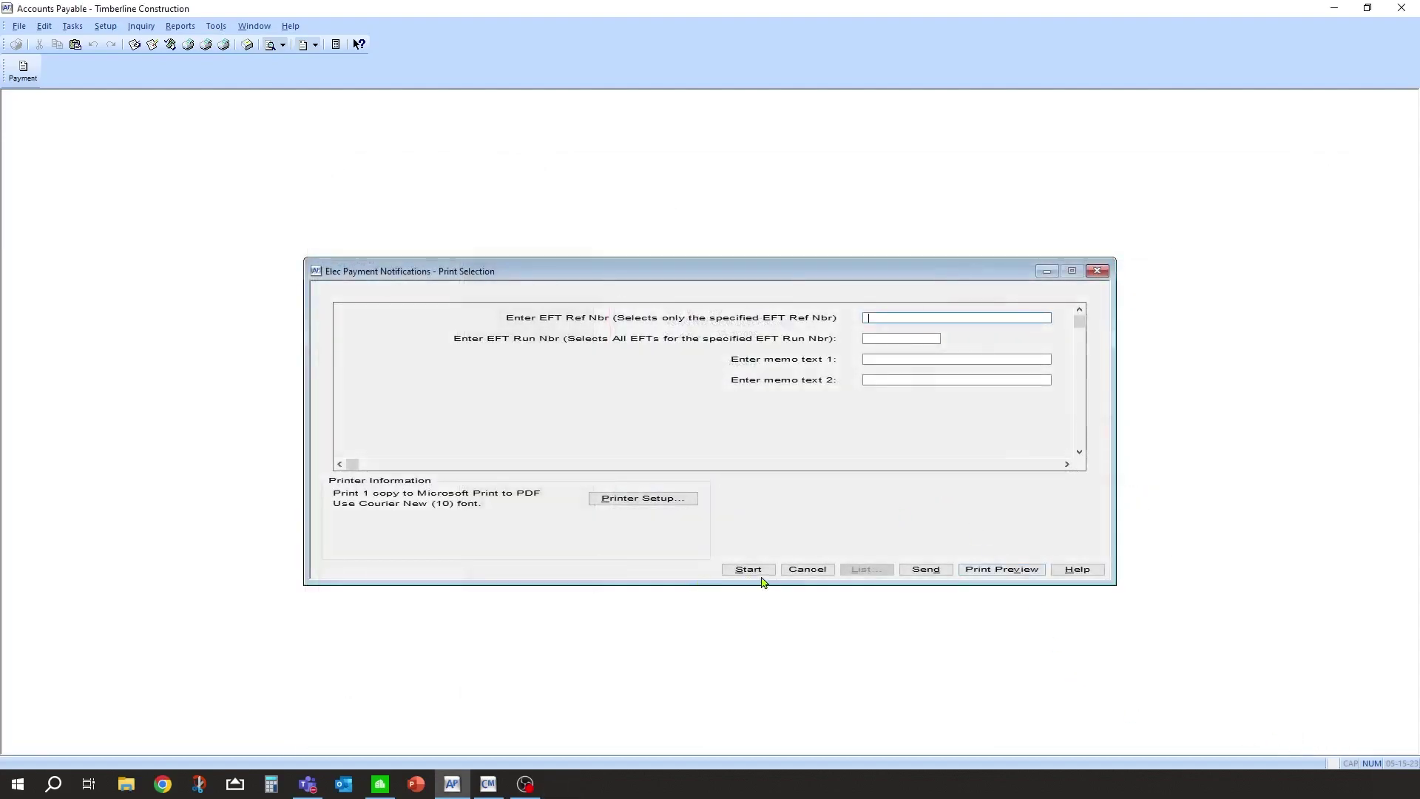
pyautogui.click(792, 569)
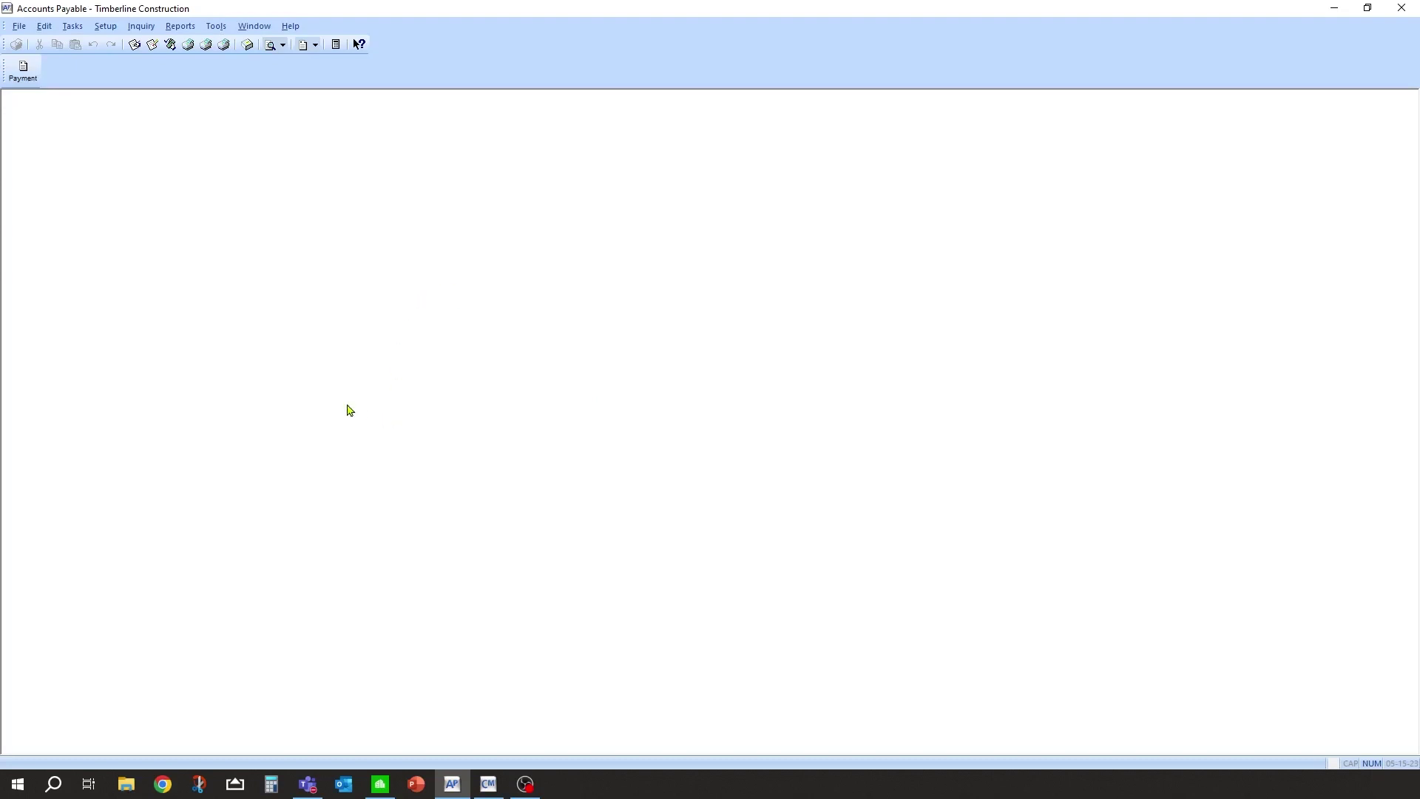
# Open the plain text payment file ach05302015.txt from the desktop, review its bank and vendor records, and close the printout
pyautogui.click(20, 27)
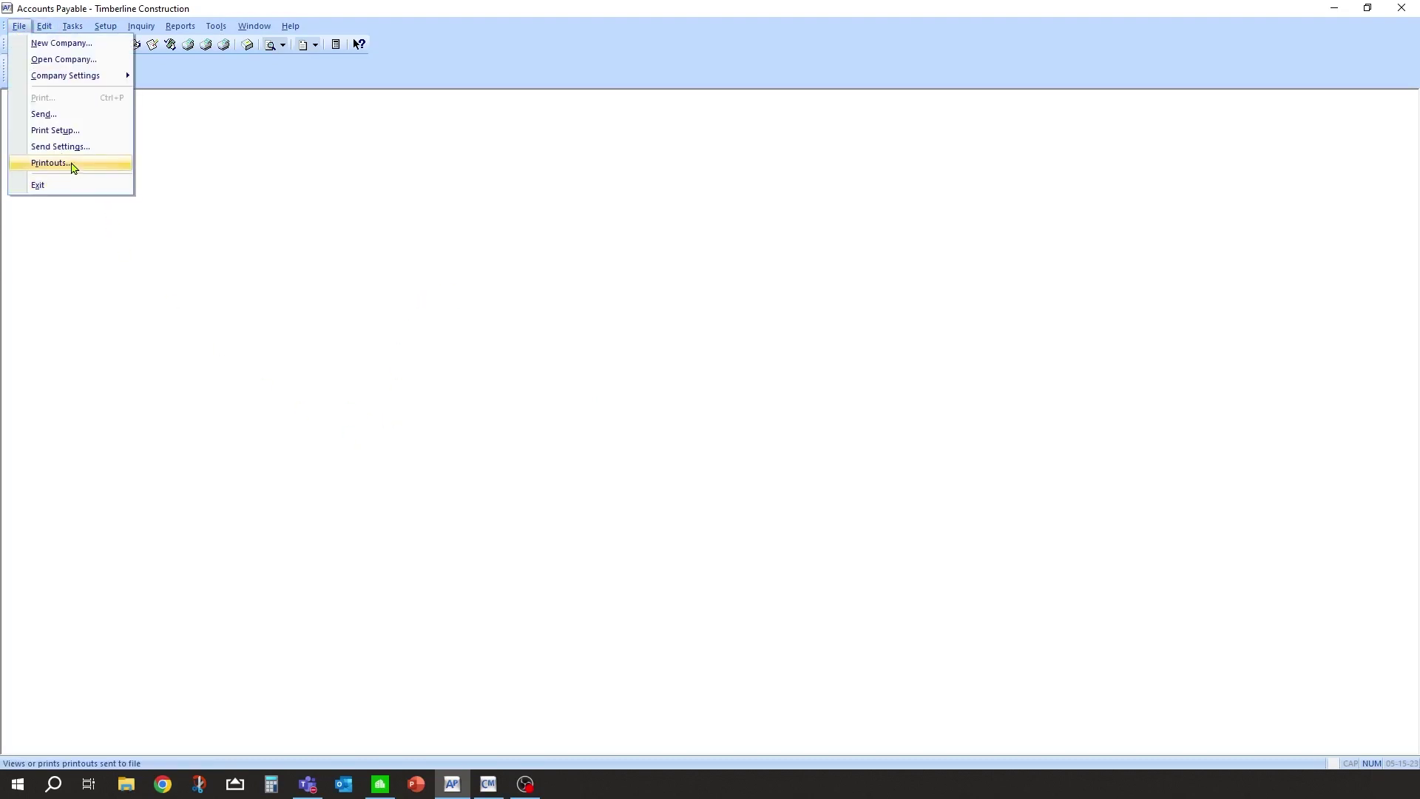
pyautogui.click(70, 167)
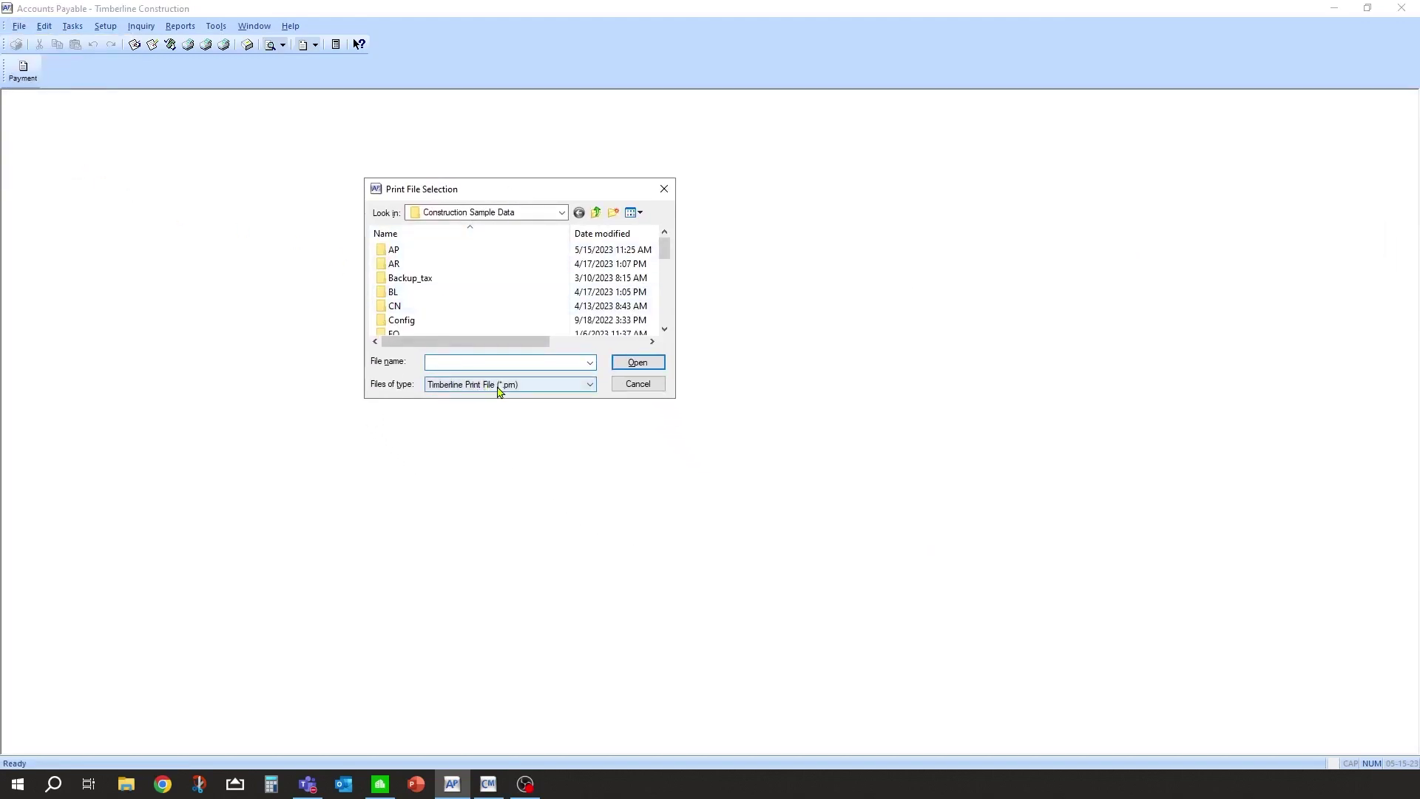
pyautogui.click(541, 214)
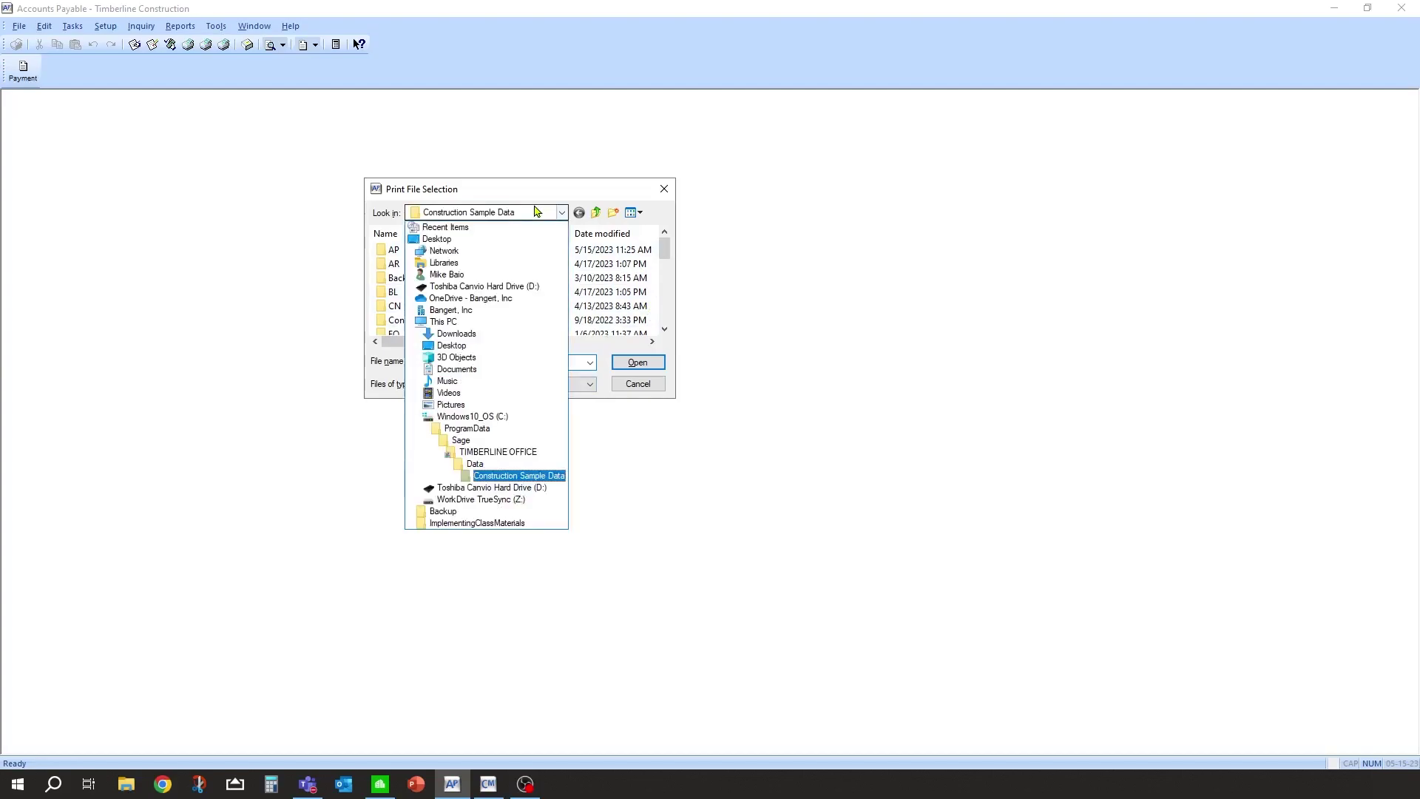
pyautogui.click(447, 243)
pyautogui.click(503, 384)
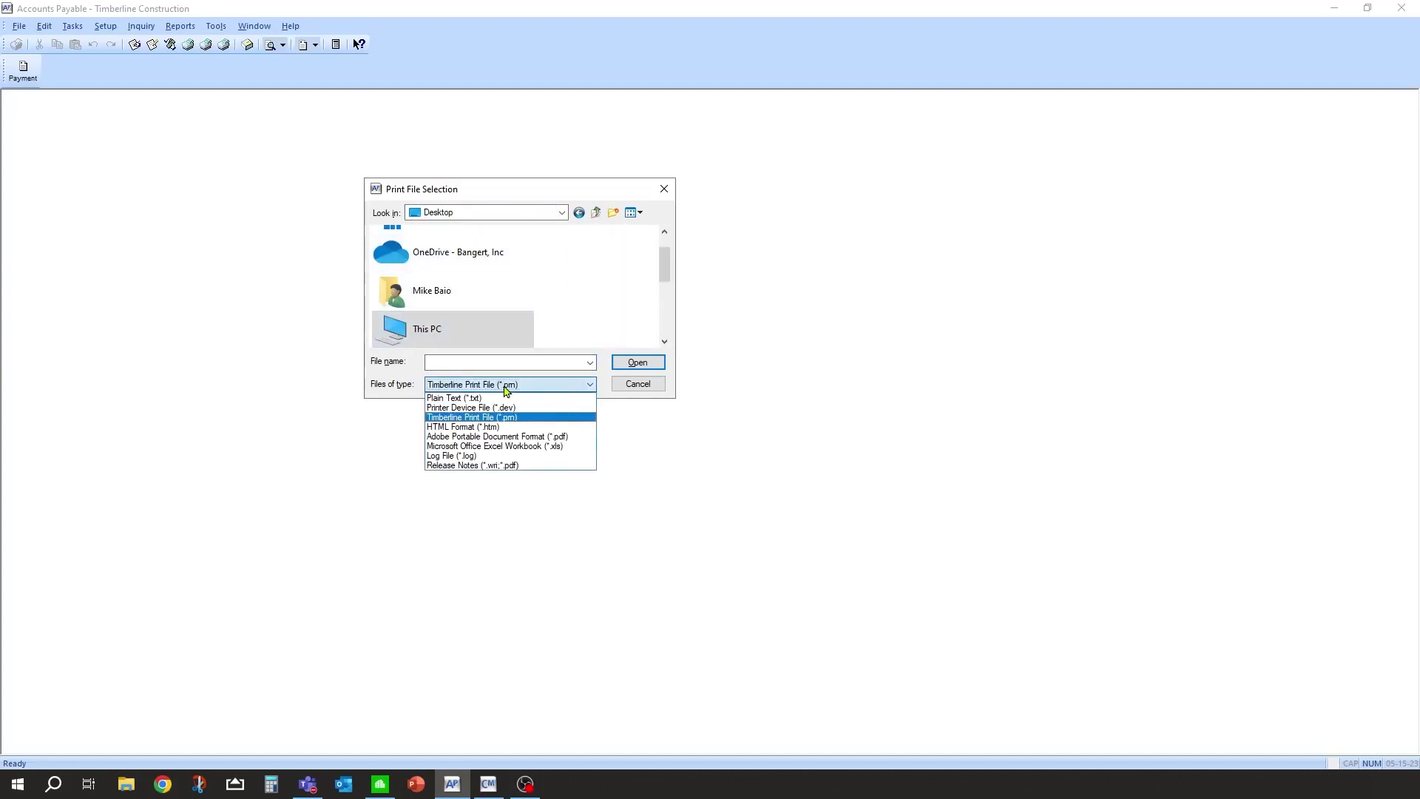
pyautogui.click(463, 400)
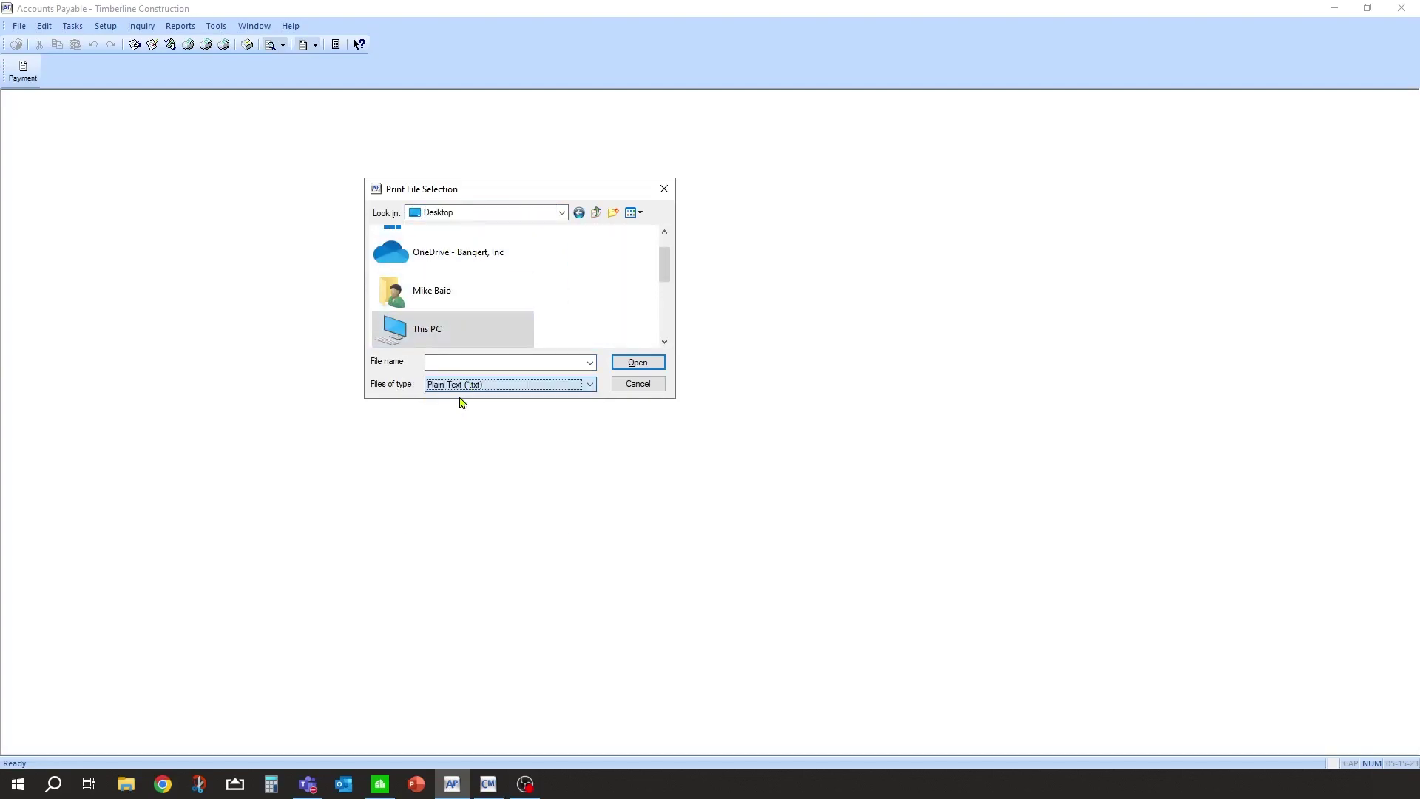
pyautogui.click(667, 330)
pyautogui.click(668, 330)
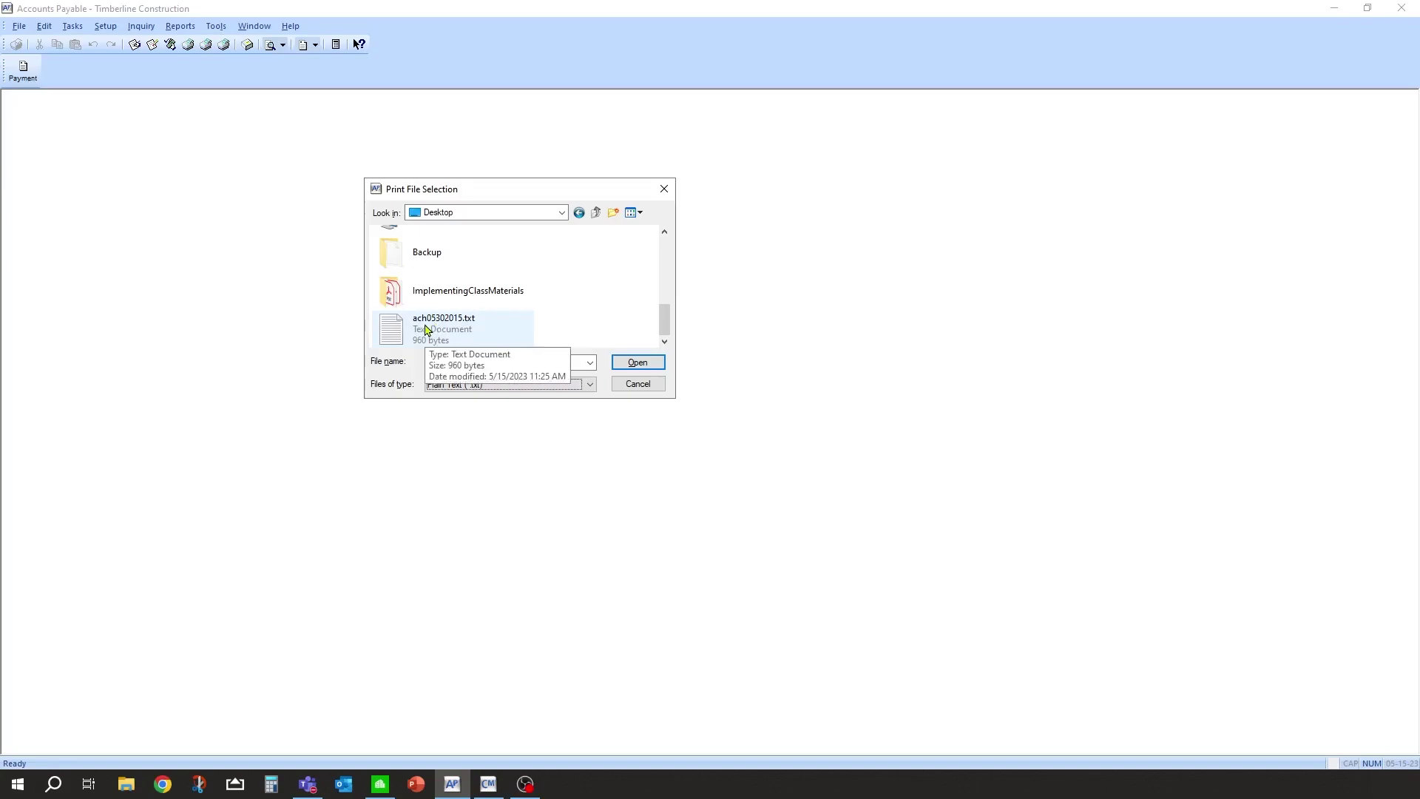
pyautogui.doubleClick(426, 330)
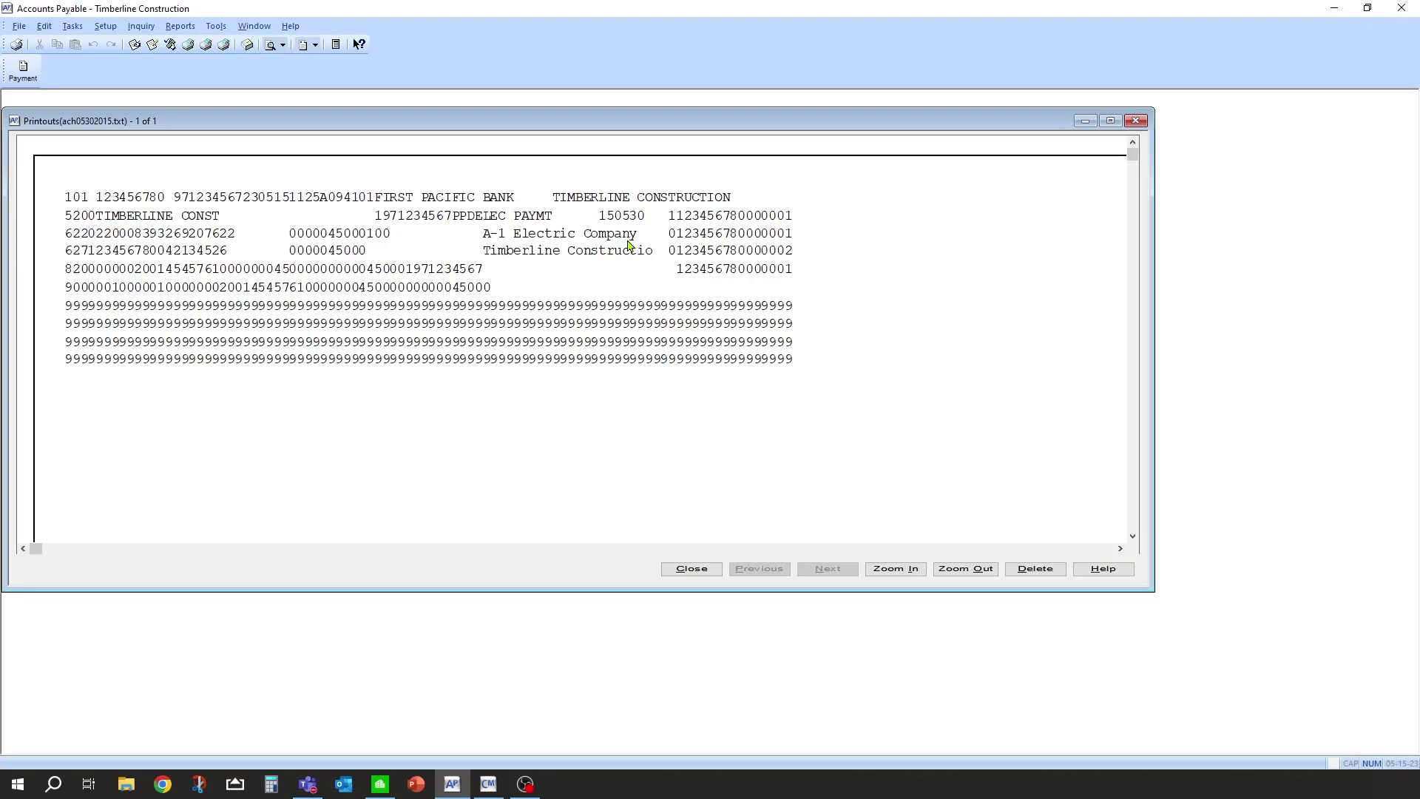
pyautogui.click(692, 569)
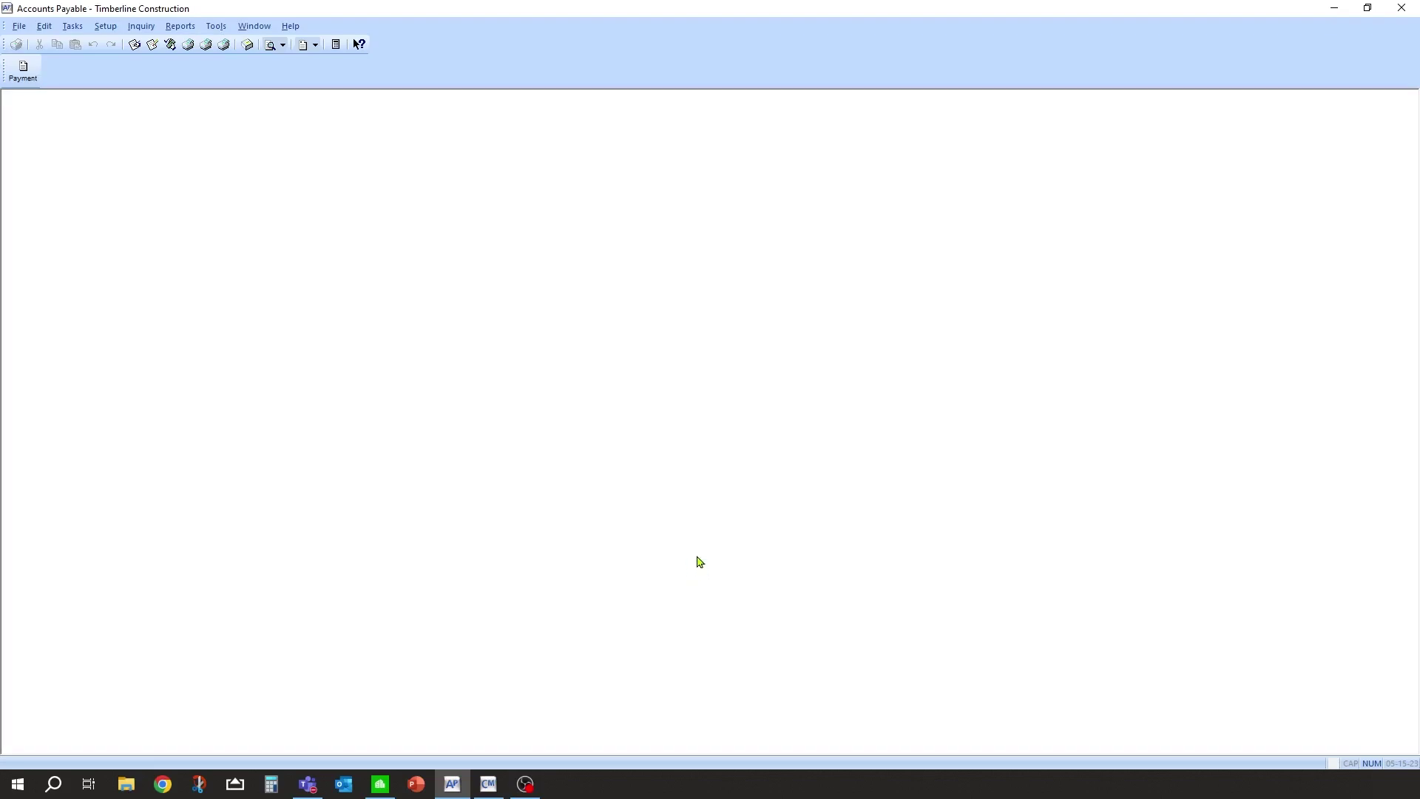
pyautogui.click(178, 32)
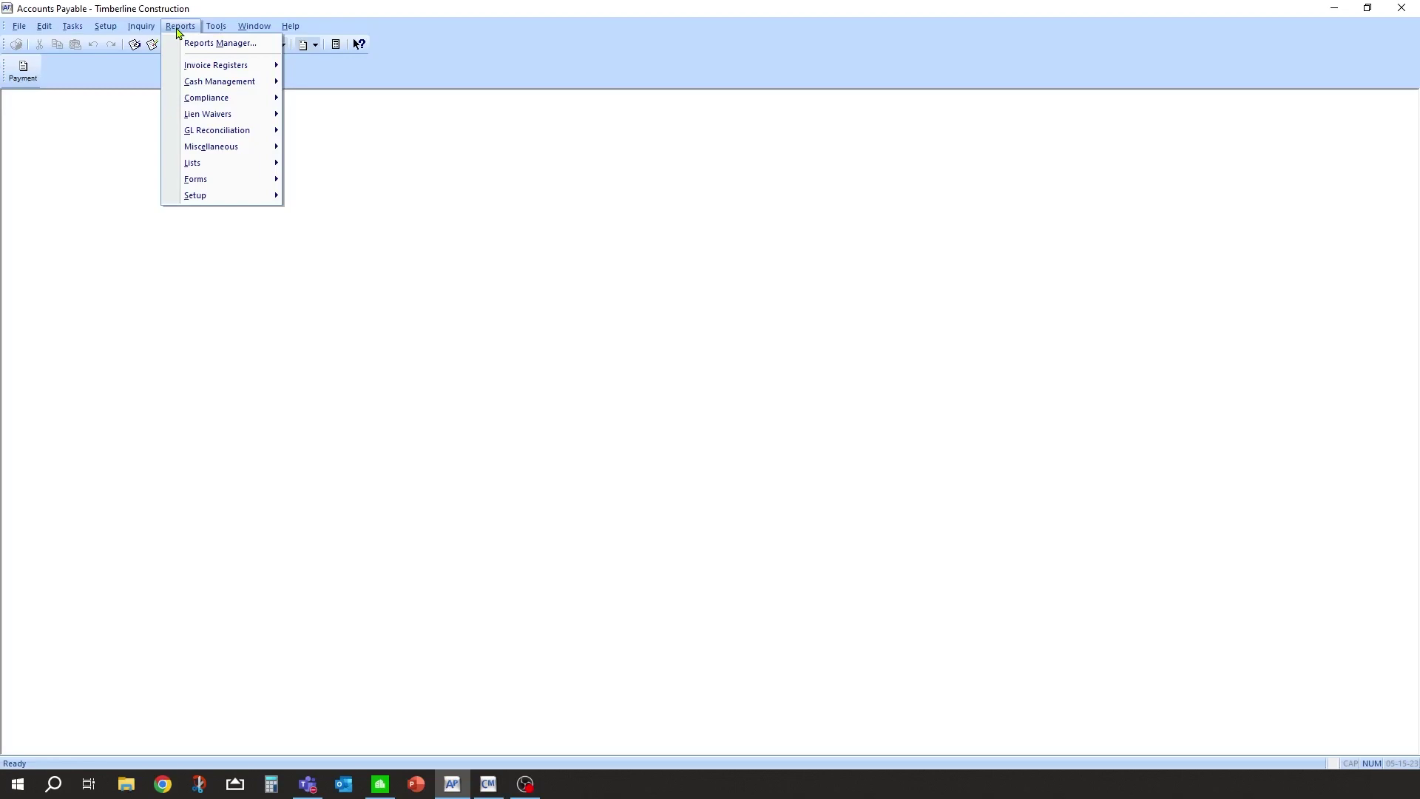
pyautogui.click(412, 129)
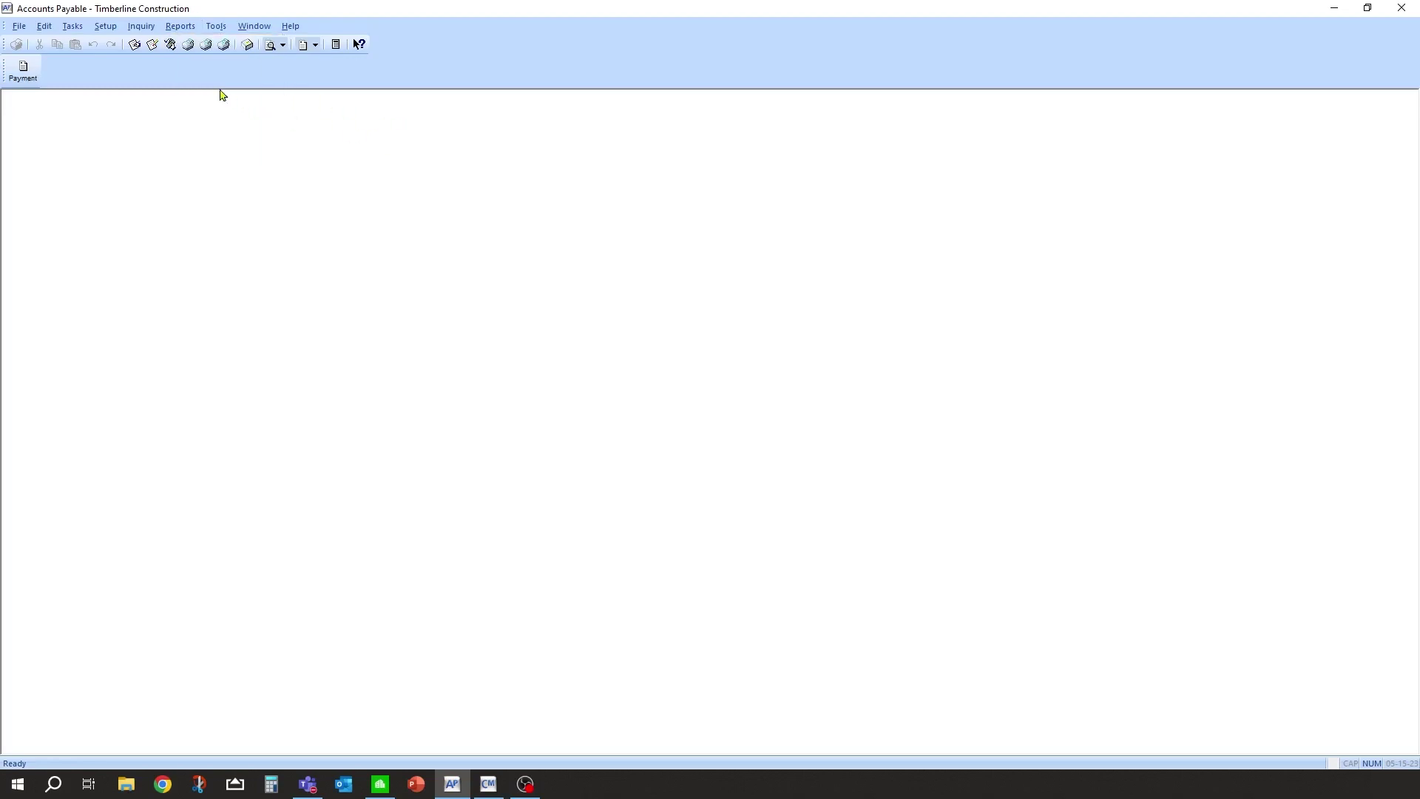
pyautogui.click(79, 32)
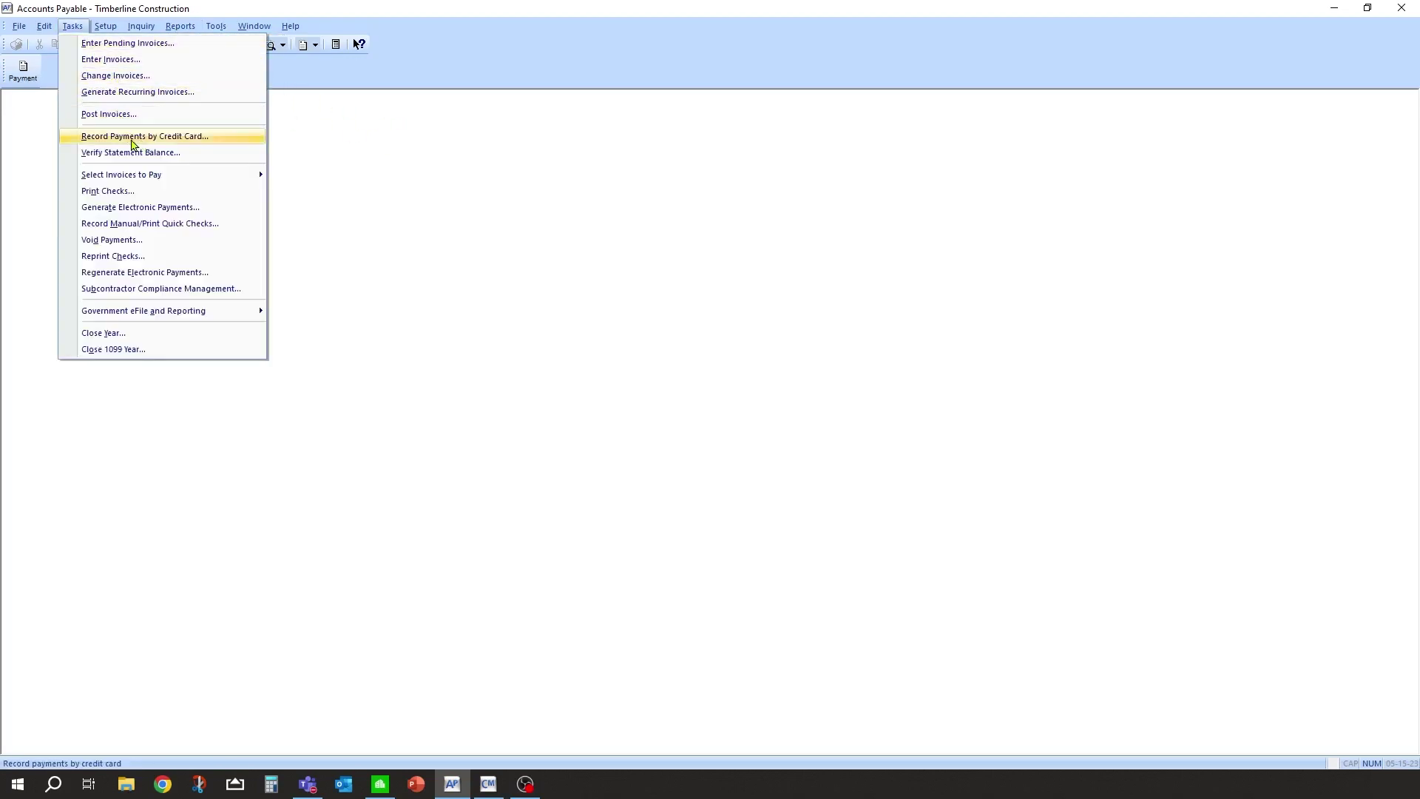